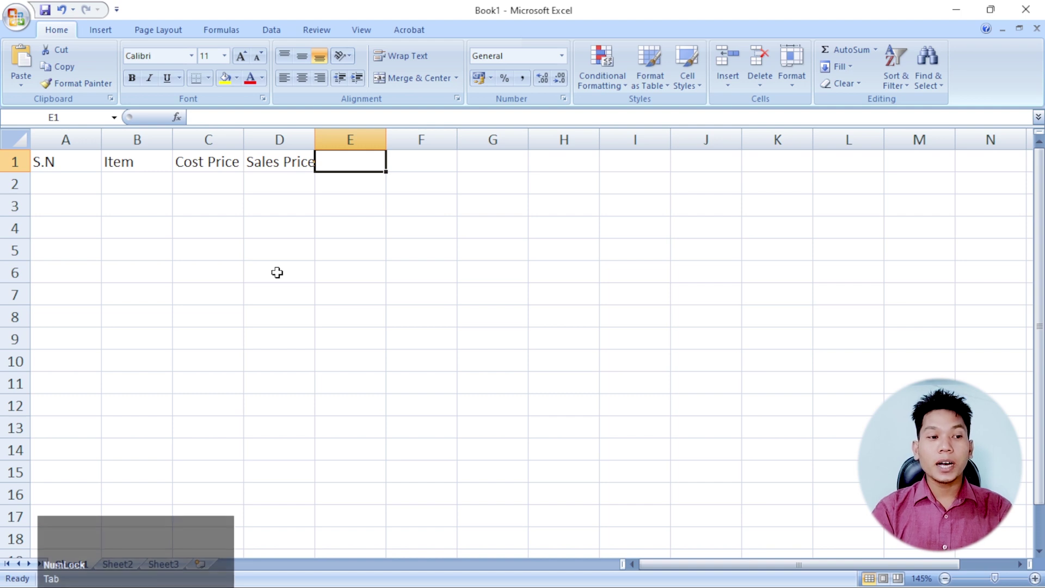
# Enter the headings Profit or Loss and Profit or loss amount in E1 and F1.
pyautogui.write('Pr')
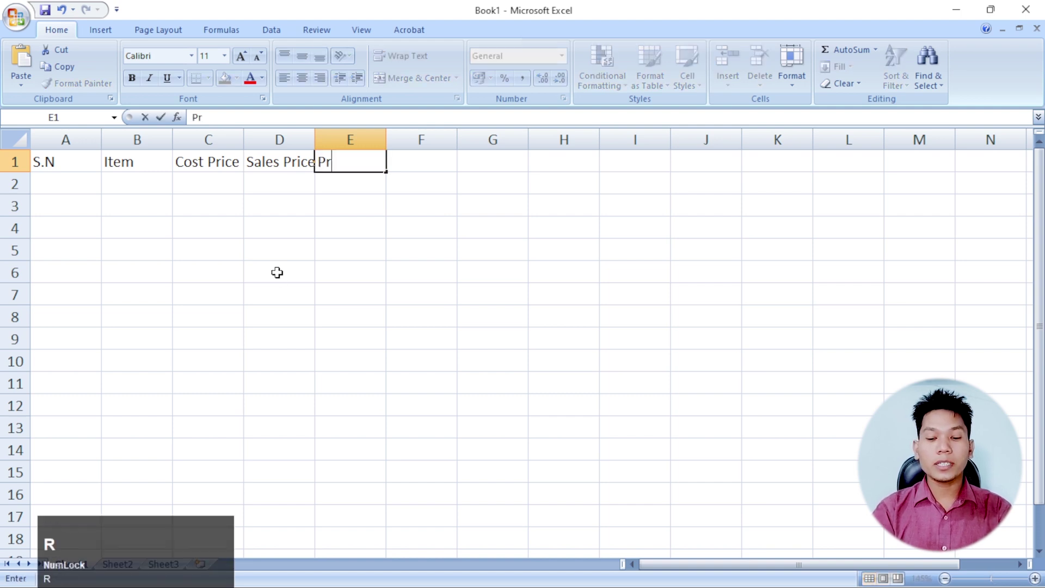
pyautogui.write('ofit or')
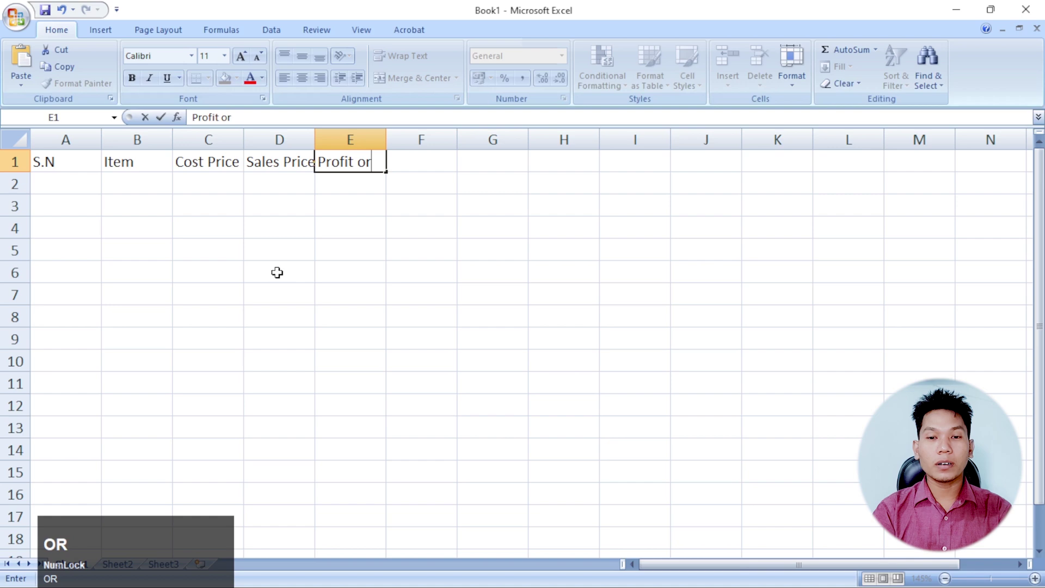
pyautogui.write(' Loss')
pyautogui.press('Tab')
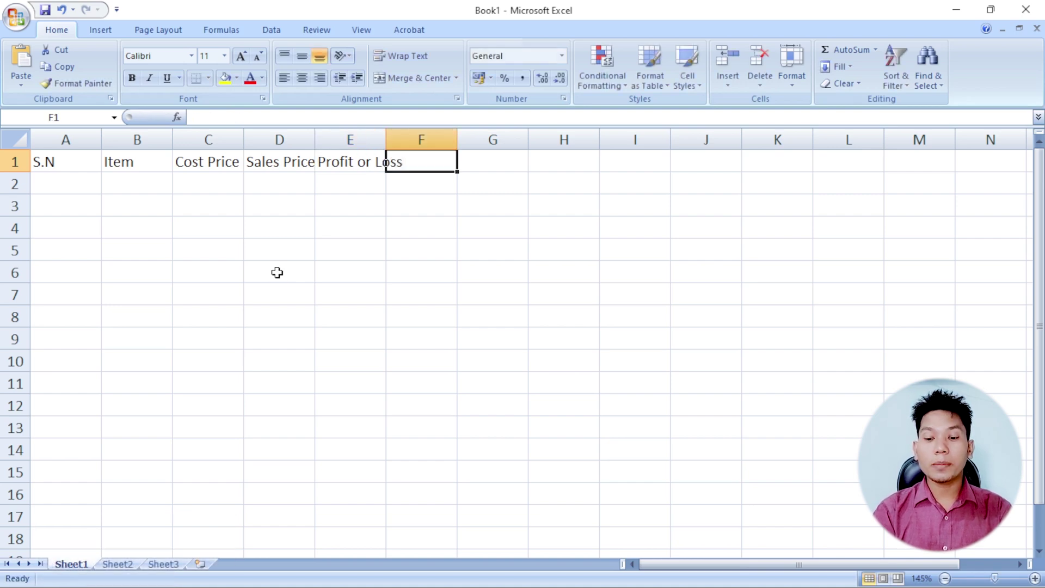
pyautogui.write('Profit or loss amit')
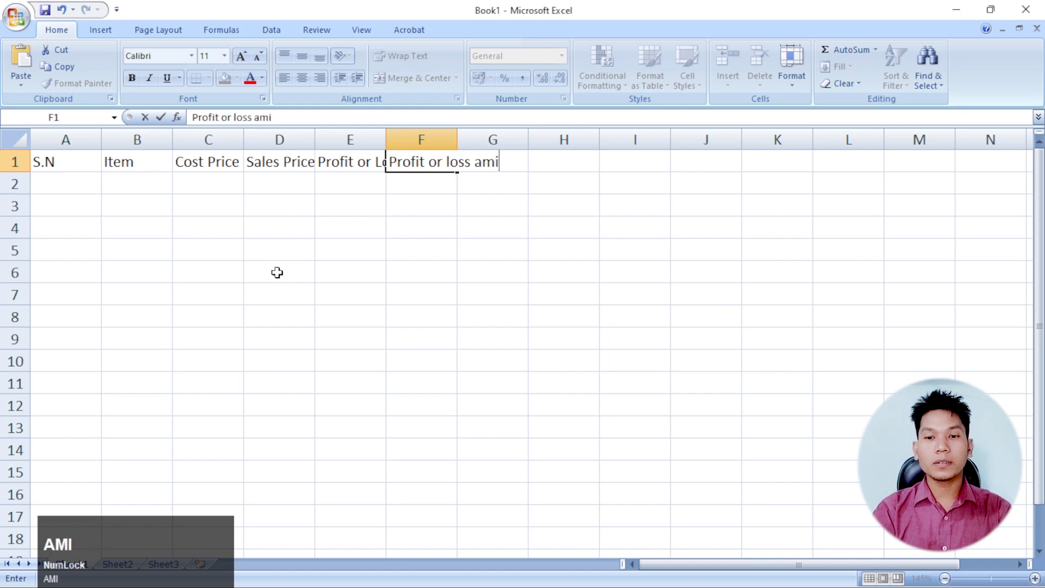
pyautogui.press('BackSpace')
pyautogui.press('BackSpace')
pyautogui.write('ount')
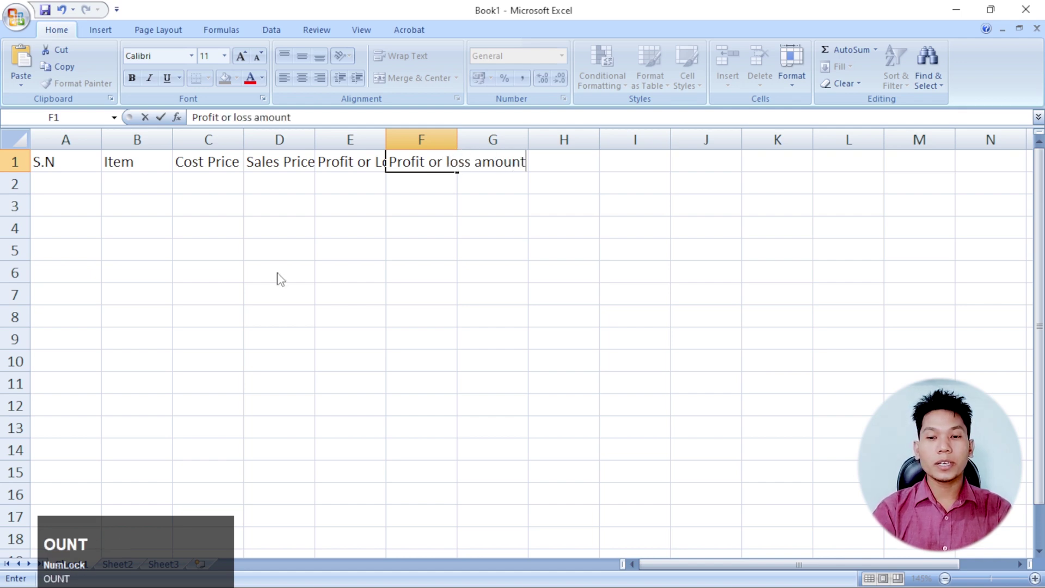
pyautogui.press('Tab')
# AutoFit columns E and F, add Profit/Loss Percentage in G1, and widen column G.
pyautogui.doubleClick(457, 140)
pyautogui.doubleClick(385, 140)
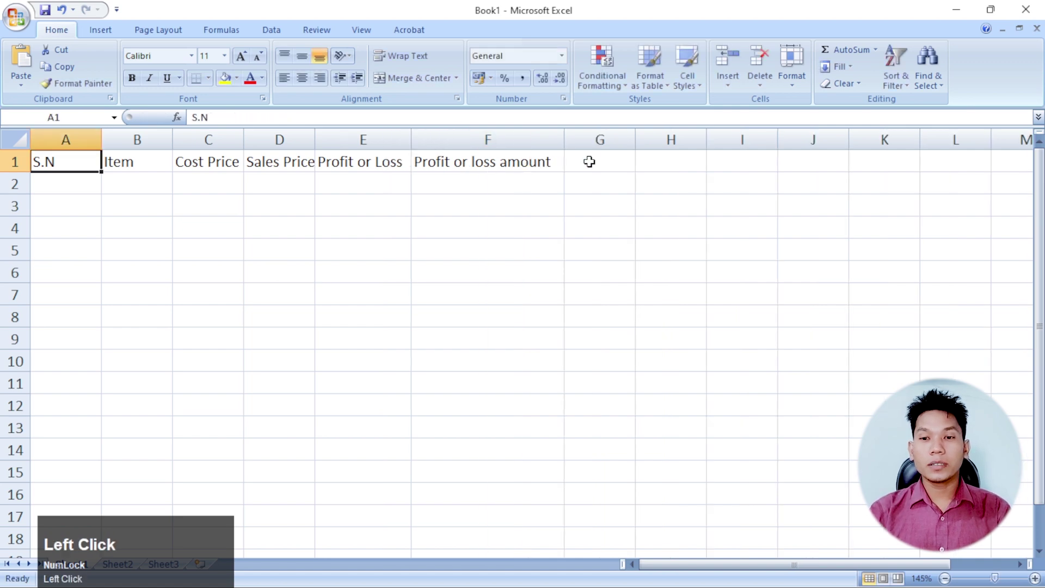
pyautogui.write('Profit/Loss')
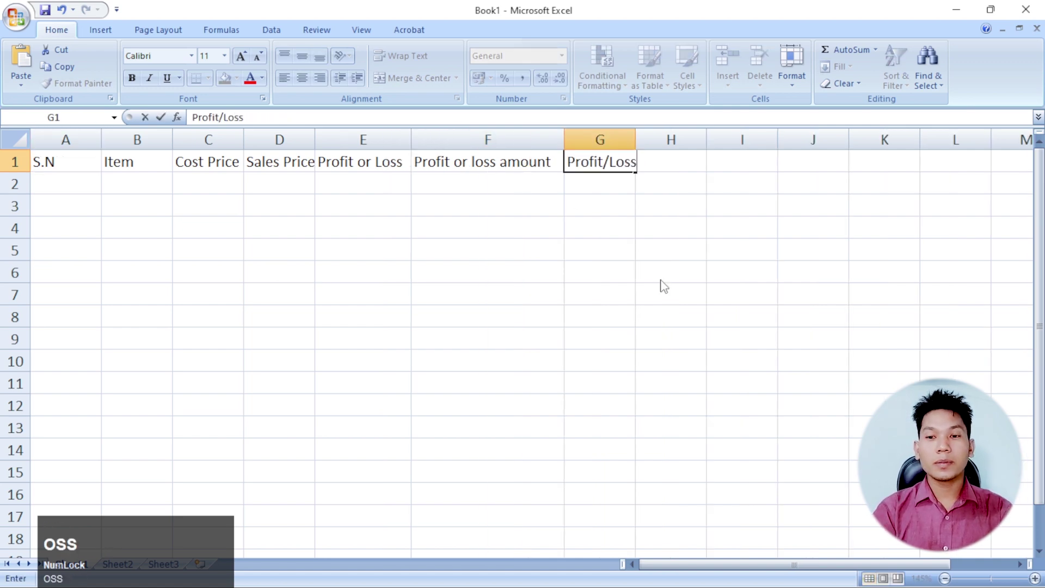
pyautogui.write(' Perce')
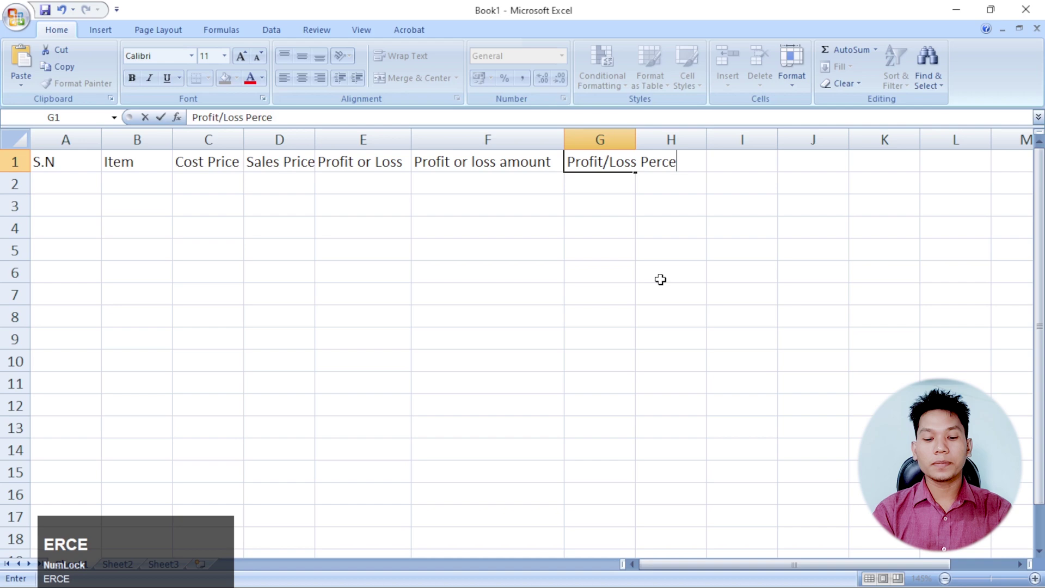
pyautogui.write('ntage')
pyautogui.press('Return')
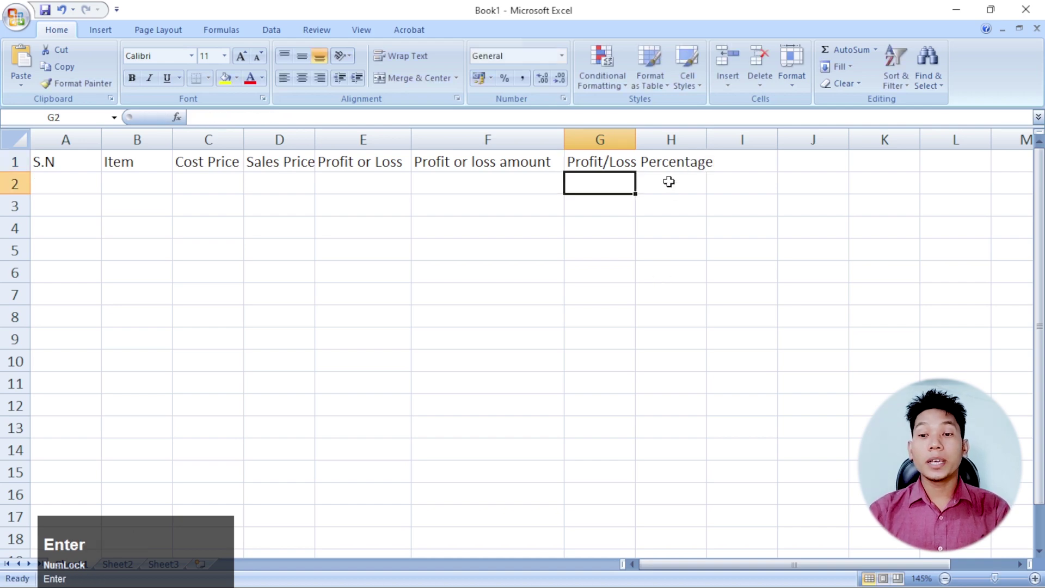
pyautogui.moveTo(641, 136); pyautogui.dragTo(731, 138)
# Fill serial numbers 1 to 6 down column A as a series, centered, with column A fitted.
pyautogui.click(81, 185)
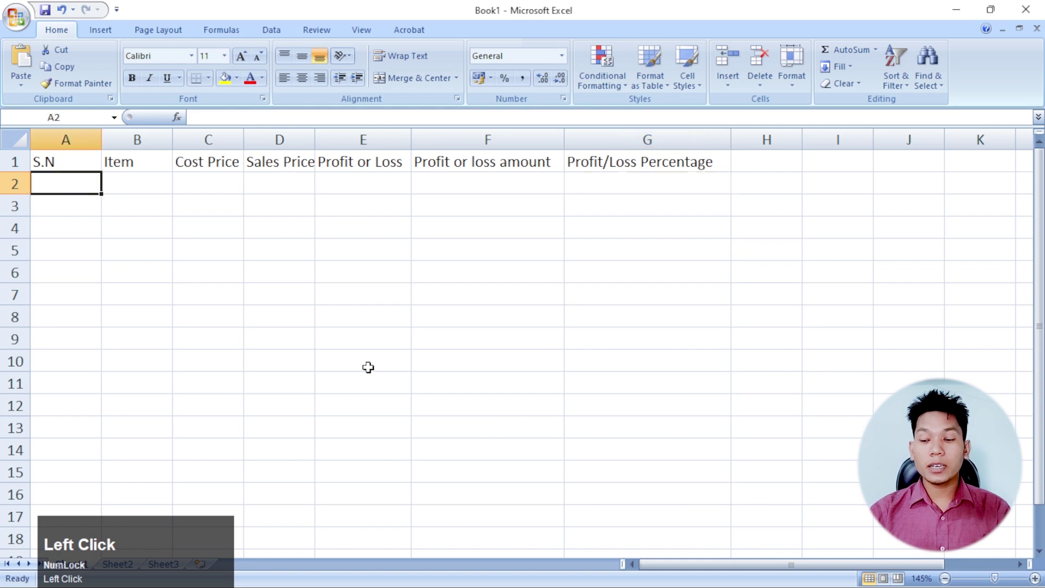
pyautogui.write('1')
pyautogui.press('Return')
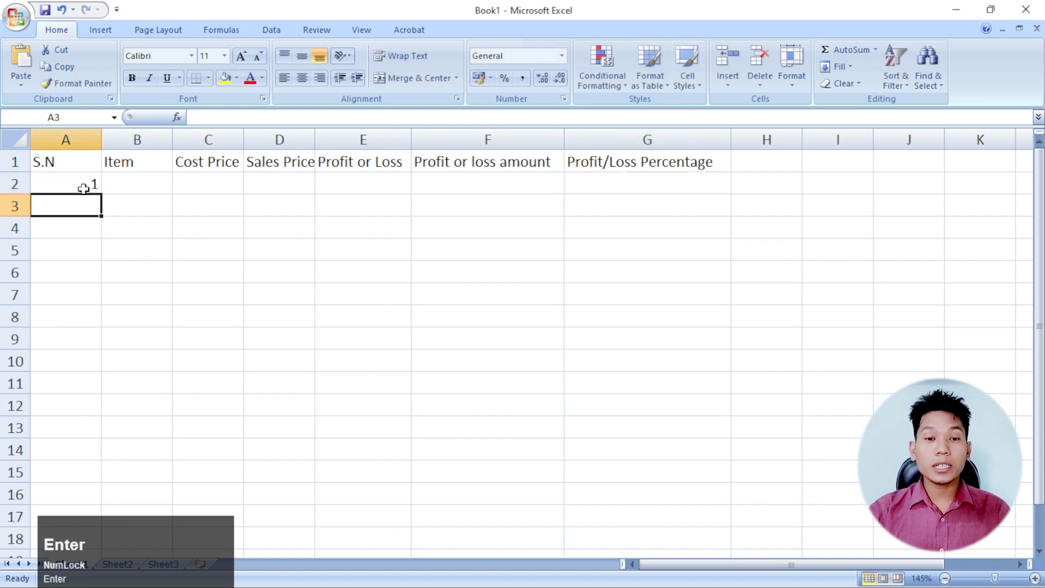
pyautogui.click(83, 186)
pyautogui.moveTo(100, 195); pyautogui.dragTo(103, 306)
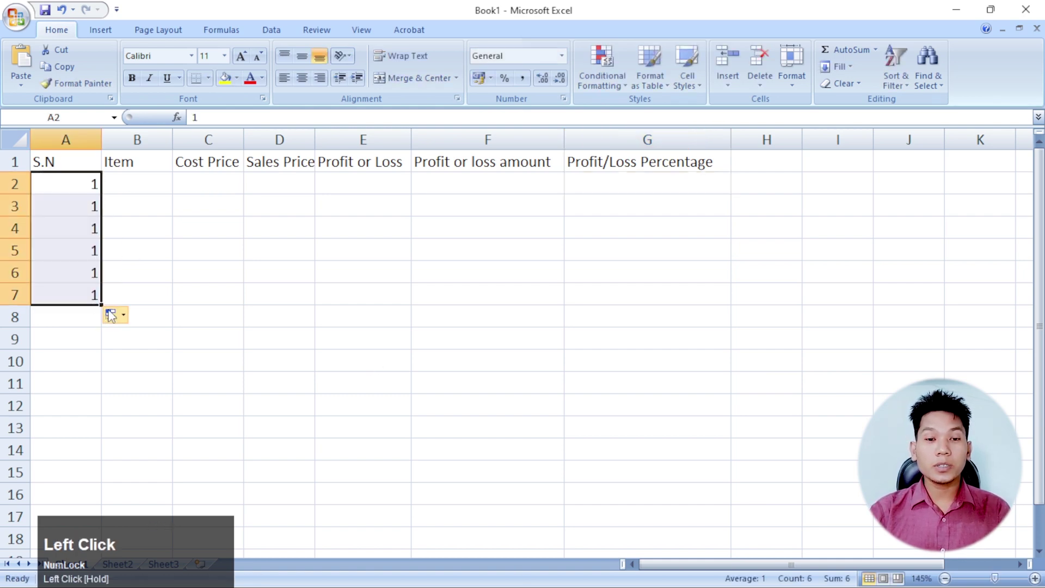
pyautogui.click(113, 314)
pyautogui.click(148, 351)
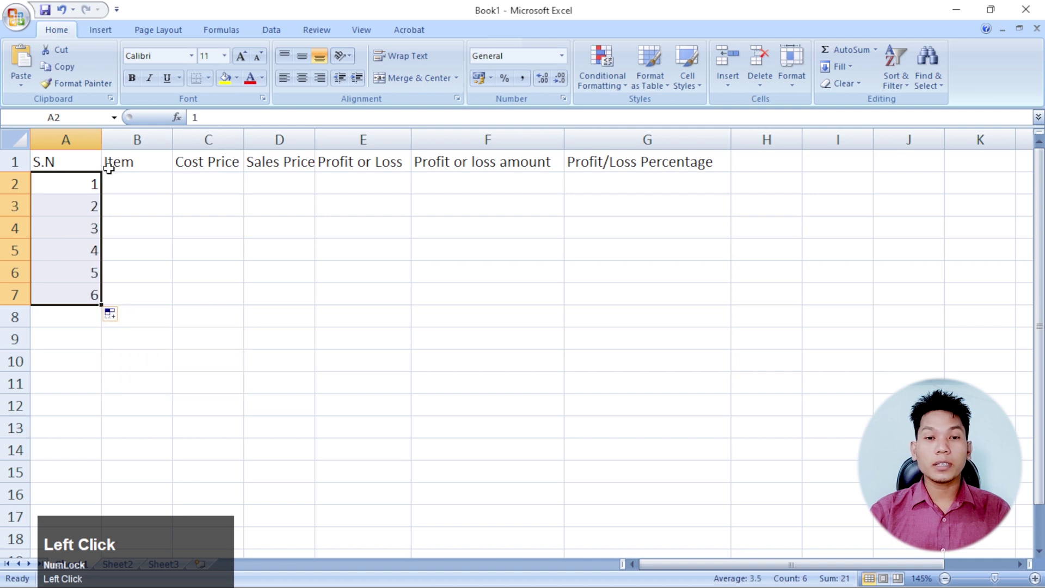
pyautogui.click(302, 79)
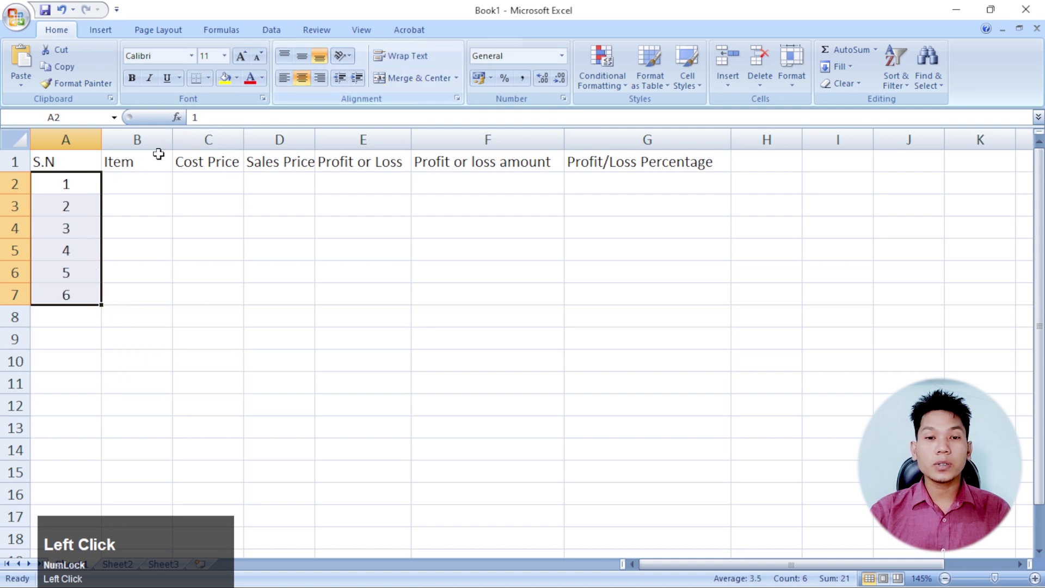
pyautogui.doubleClick(101, 141)
# Widen column B and enter the items CPU, Mouse, Peinter and Scanner in B2:B5.
pyautogui.moveTo(132, 140); pyautogui.dragTo(198, 139)
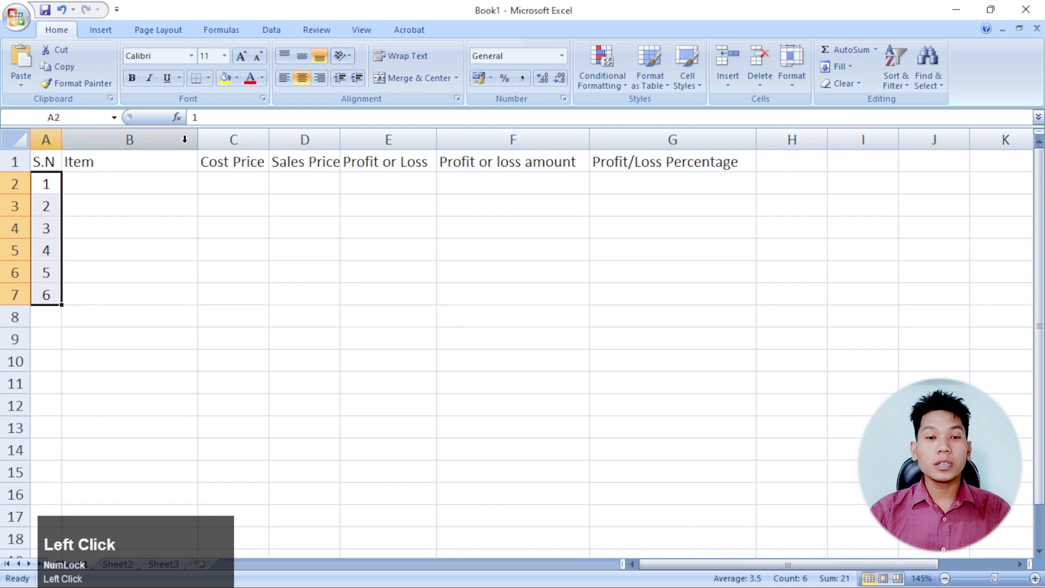
pyautogui.click(148, 180)
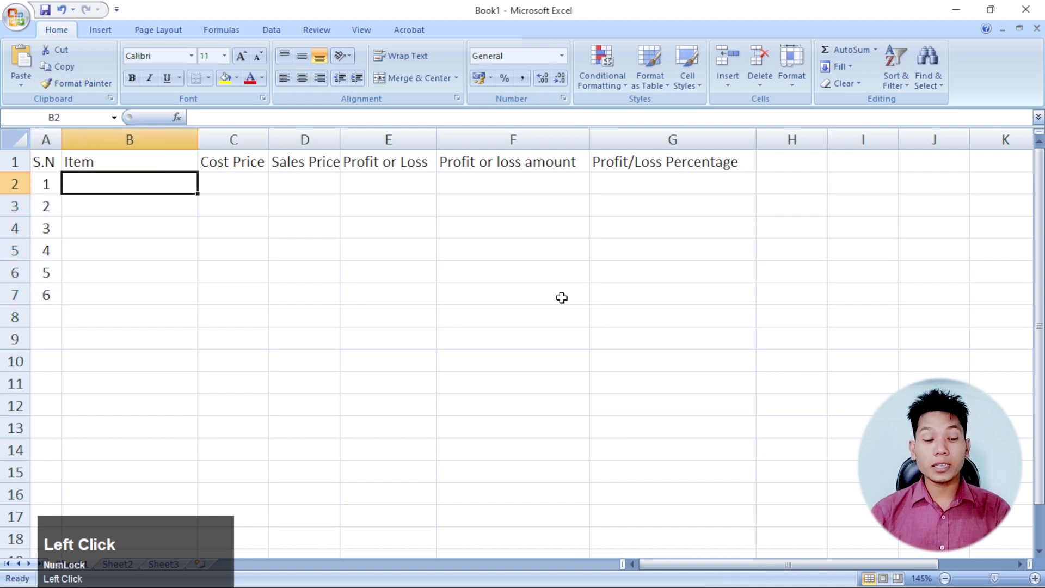
pyautogui.write('CPU')
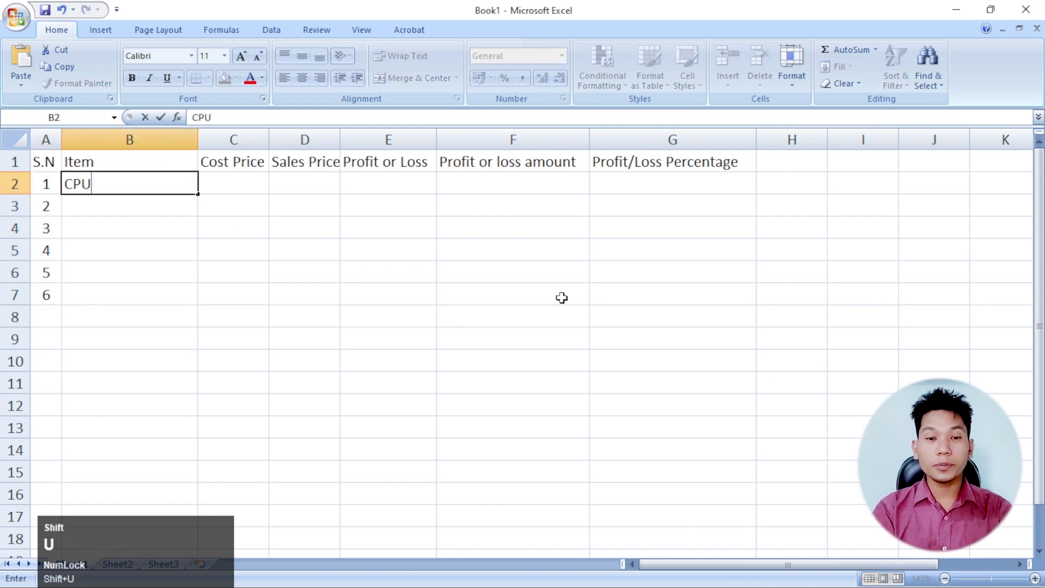
pyautogui.press('Return')
pyautogui.write('Mouse')
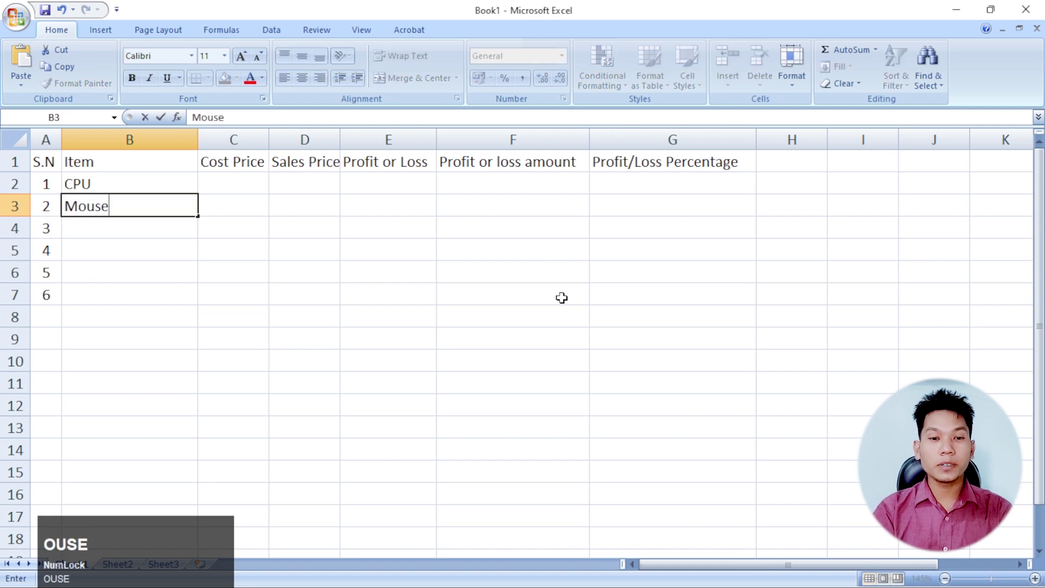
pyautogui.press('Return')
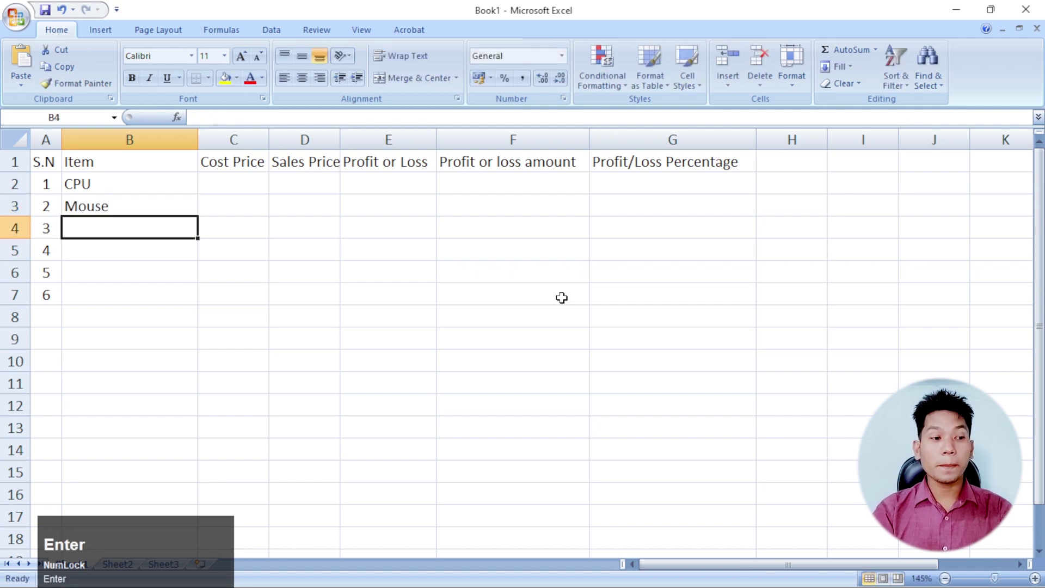
pyautogui.write('Peinter')
pyautogui.press('Return')
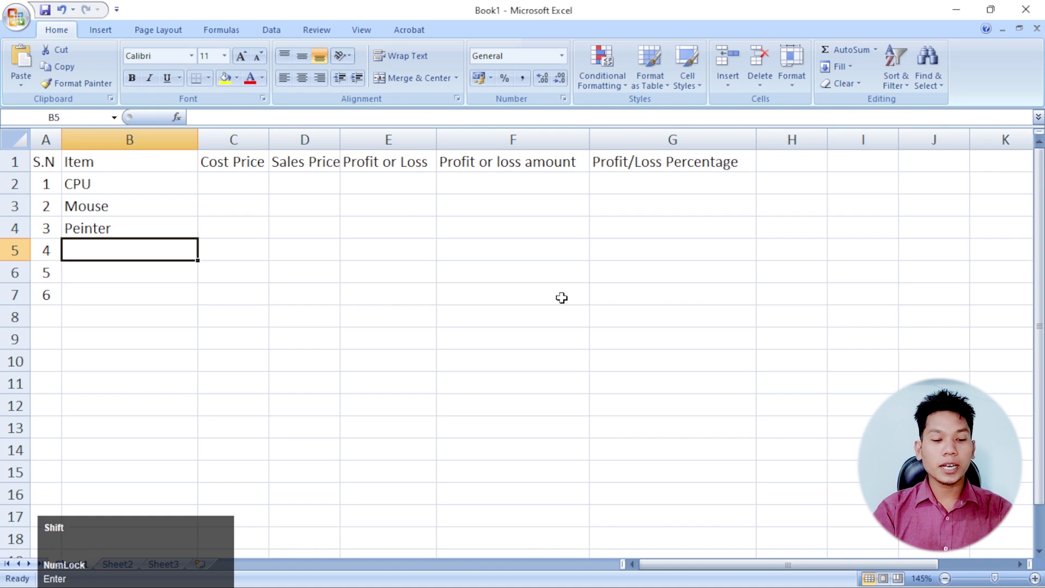
pyautogui.write('Sa')
pyautogui.press('BackSpace')
pyautogui.write('cab')
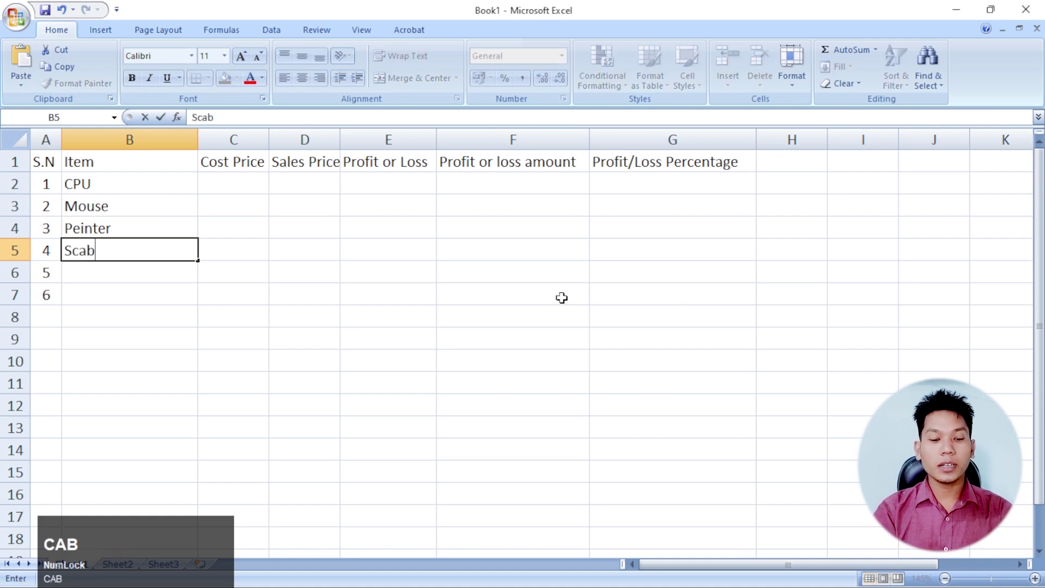
pyautogui.write('n')
pyautogui.press('BackSpace')
pyautogui.press('BackSpace')
pyautogui.write('nner')
pyautogui.press('Return')
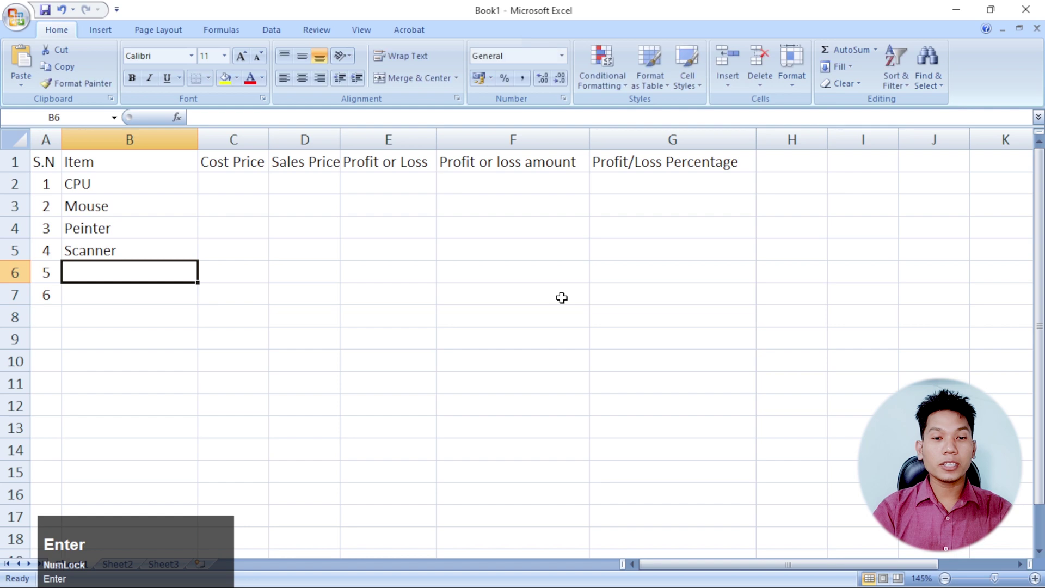
# Add Keyboard in B6 and correct the misspelled Peinter to Printer.
pyautogui.write('K')
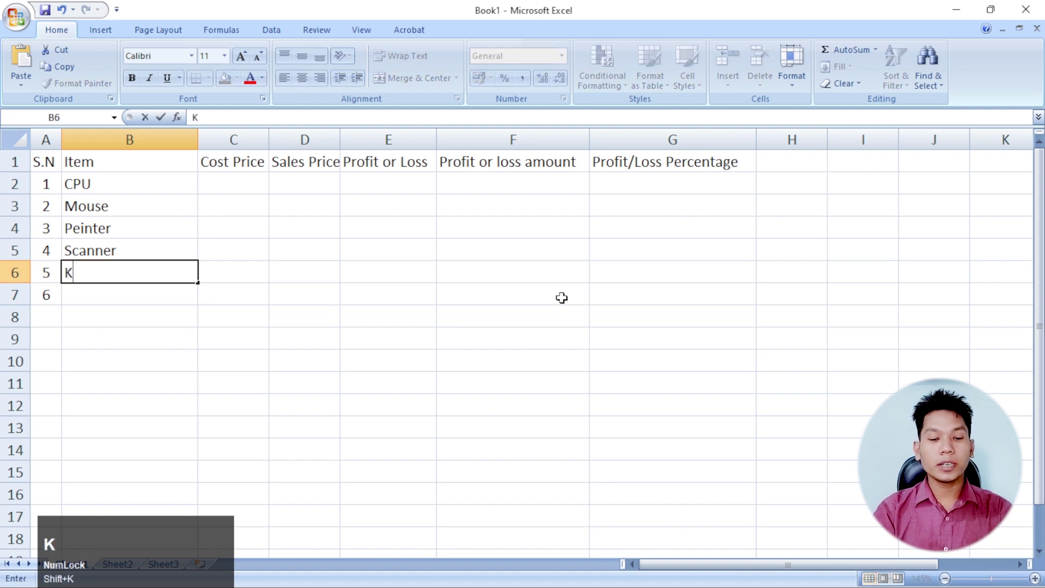
pyautogui.write('eyboard')
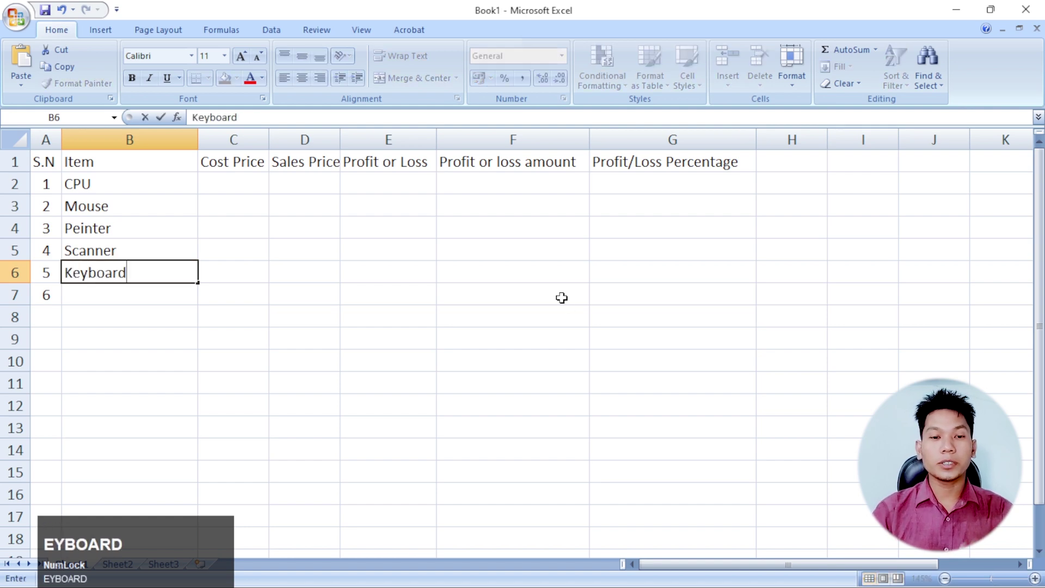
pyautogui.doubleClick(93, 228)
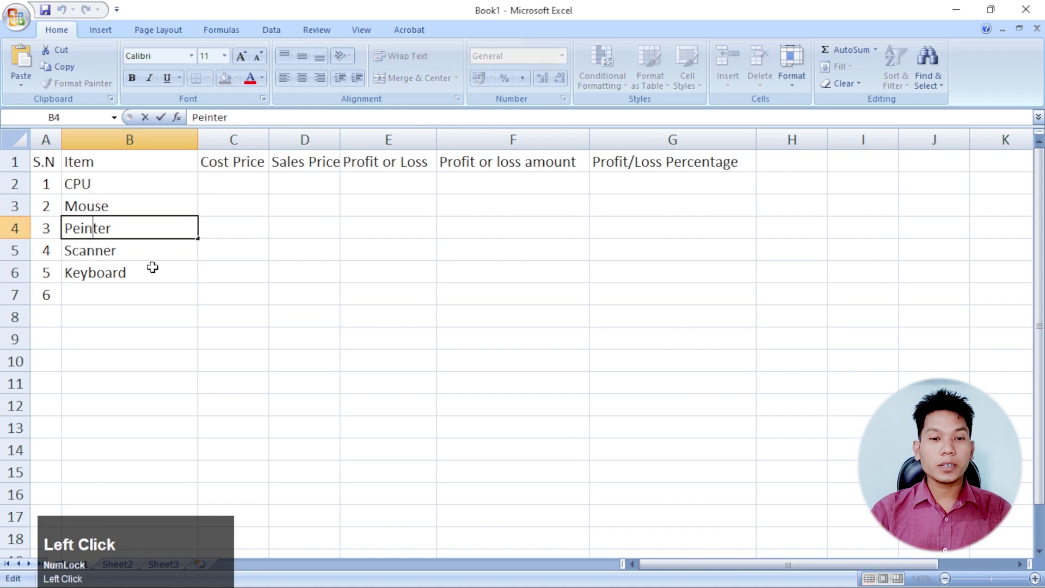
pyautogui.press('BackSpace')
pyautogui.press('BackSpace')
pyautogui.press('BackSpace')
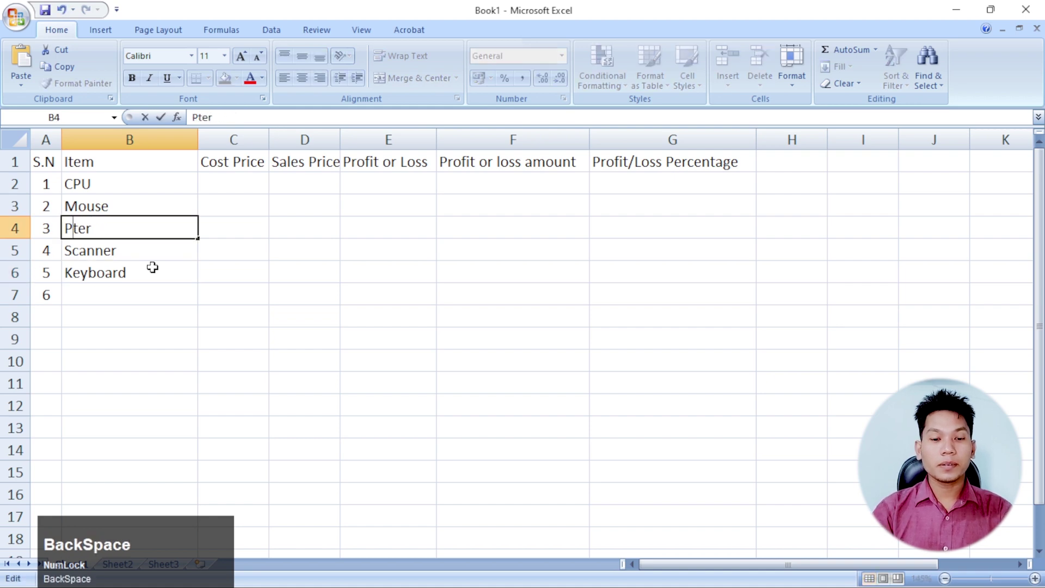
pyautogui.write('rin')
pyautogui.press('Return')
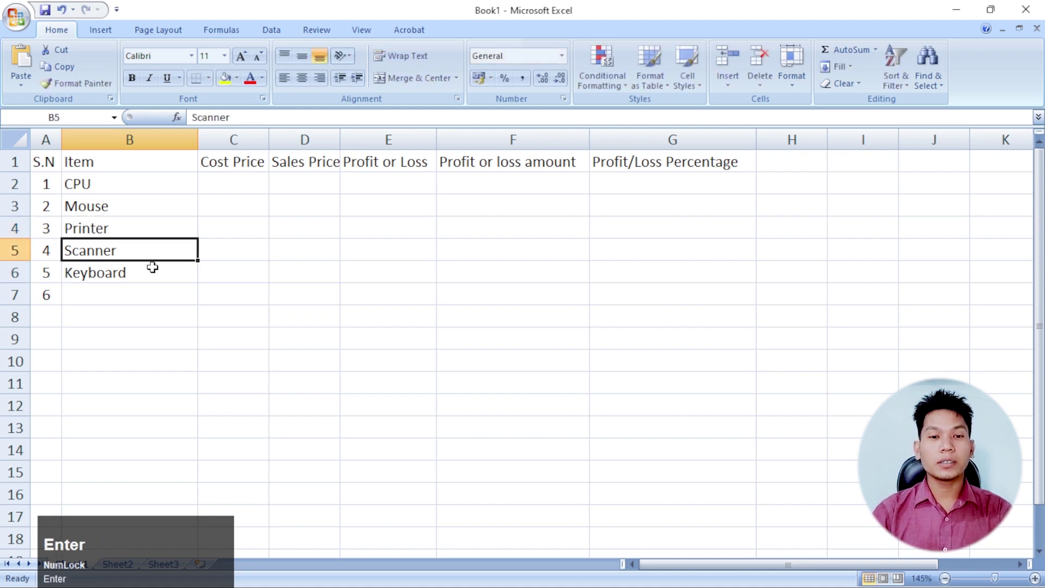
# Enter the cost prices 8500, 220, 22500, 4500 and 350 in C2:C6.
pyautogui.click(229, 184)
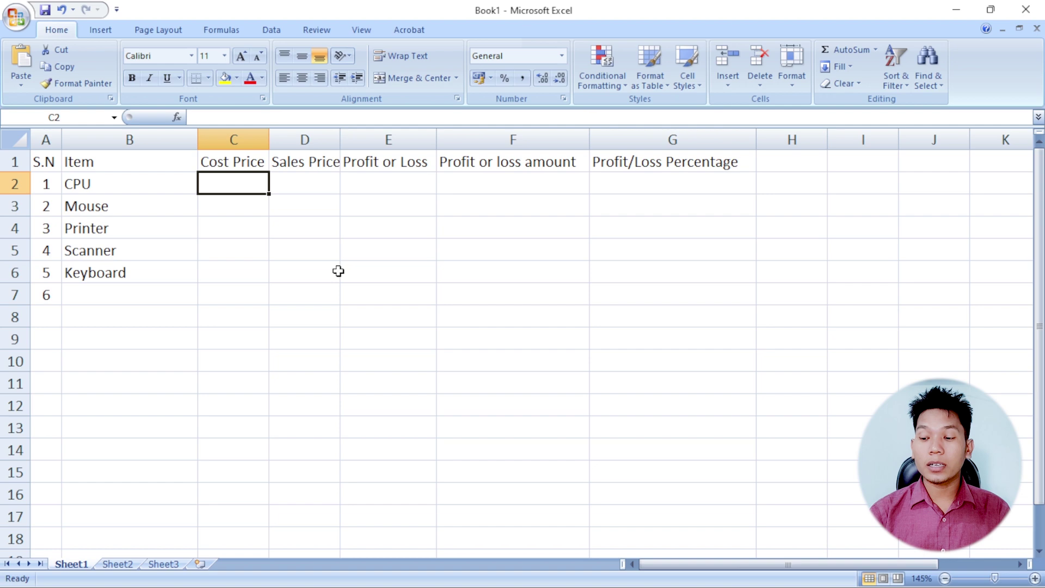
pyautogui.write('8500')
pyautogui.press('Return')
pyautogui.write('220')
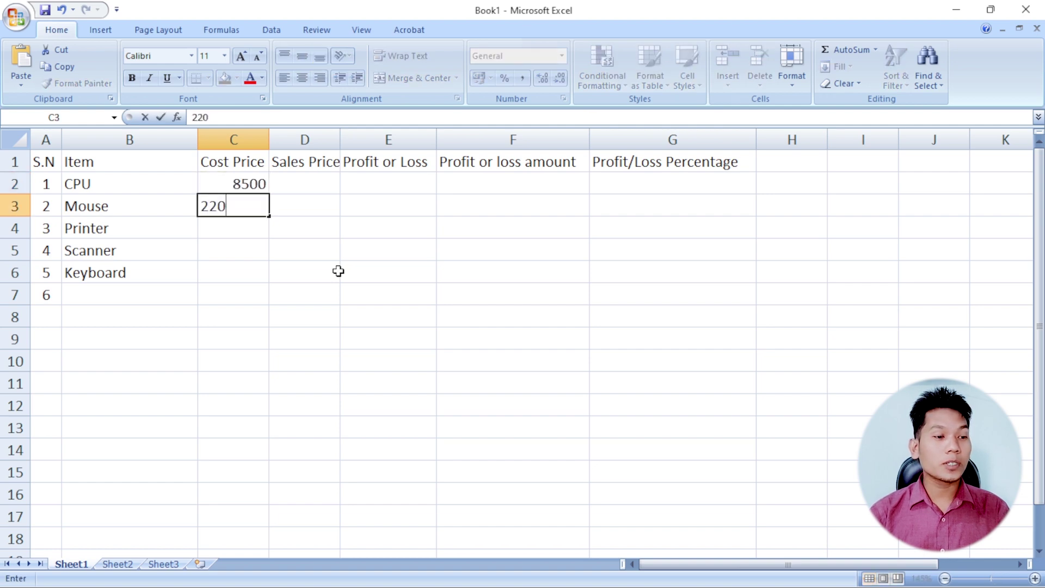
pyautogui.press('Return')
pyautogui.write('22500')
pyautogui.press('Return')
pyautogui.write('4500')
pyautogui.press('Return')
pyautogui.write('350')
pyautogui.press('Return')
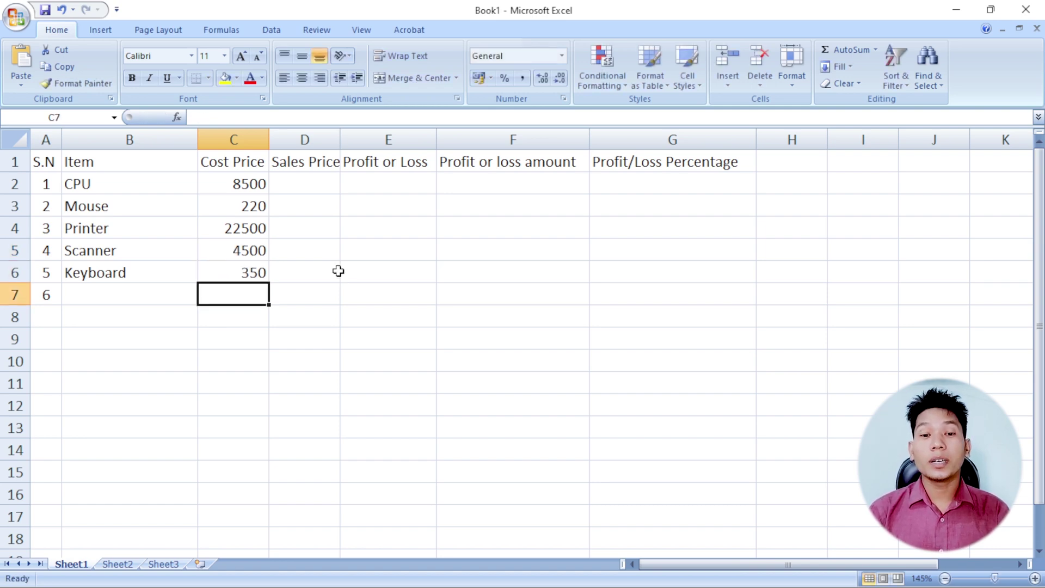
# Widen column D and enter the sales prices 13200, 210, 26200, 4600 and 320 in D2:D6.
pyautogui.moveTo(341, 139); pyautogui.dragTo(351, 140)
pyautogui.click(317, 177)
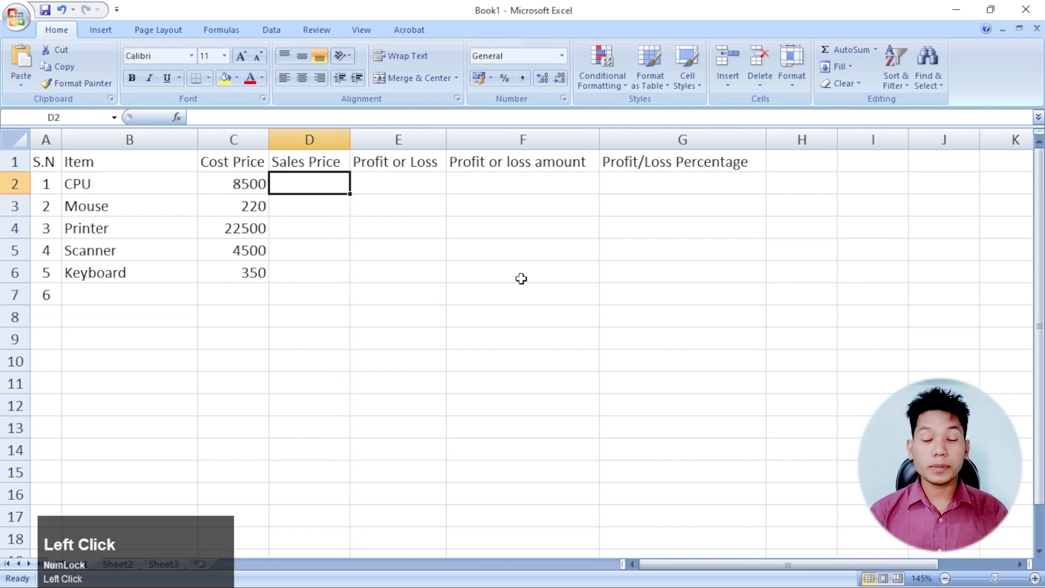
pyautogui.write('13200')
pyautogui.press('Return')
pyautogui.write('2')
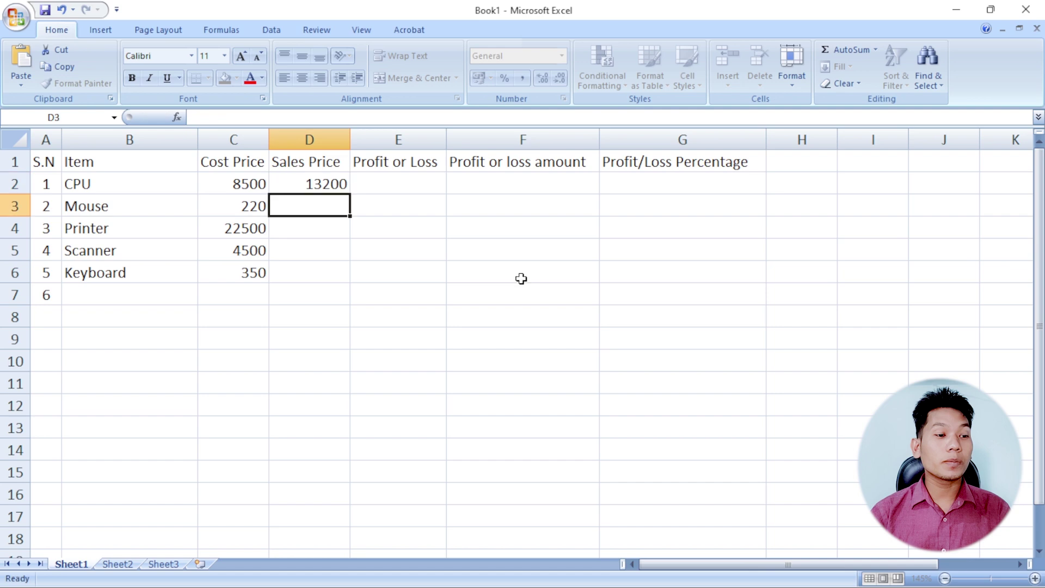
pyautogui.write('10')
pyautogui.press('Return')
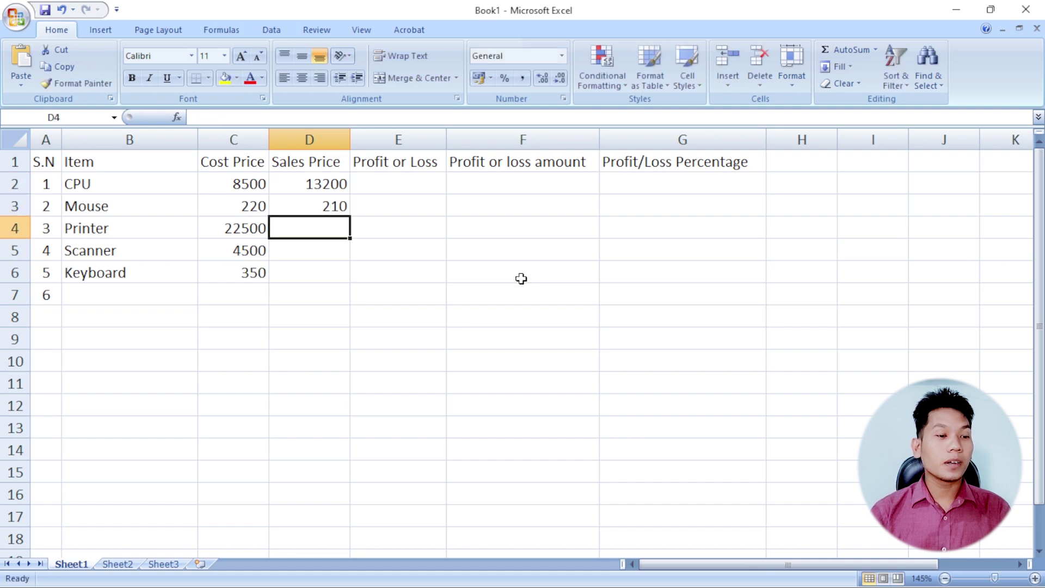
pyautogui.write('26200')
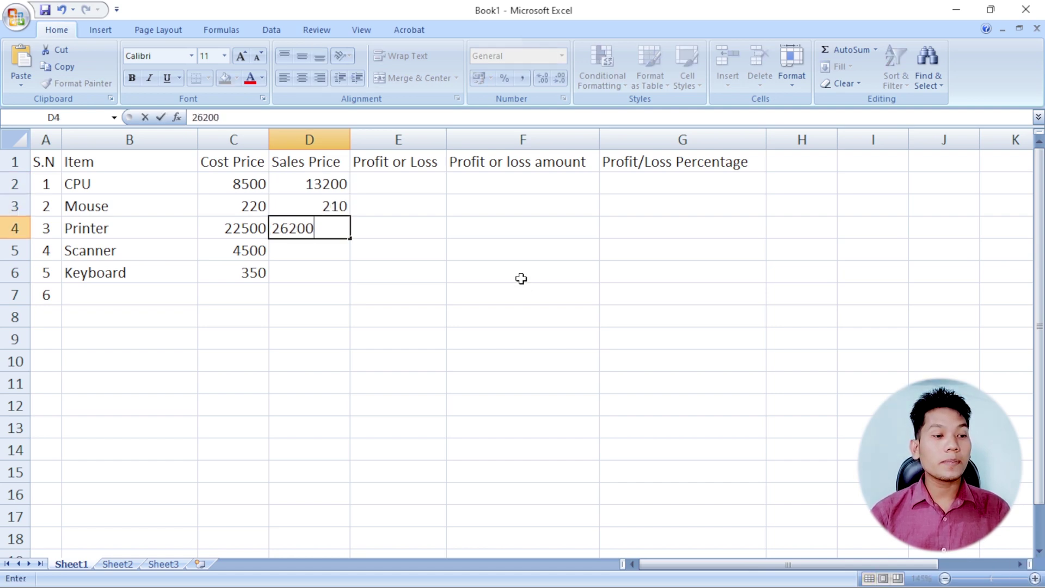
pyautogui.press('Return')
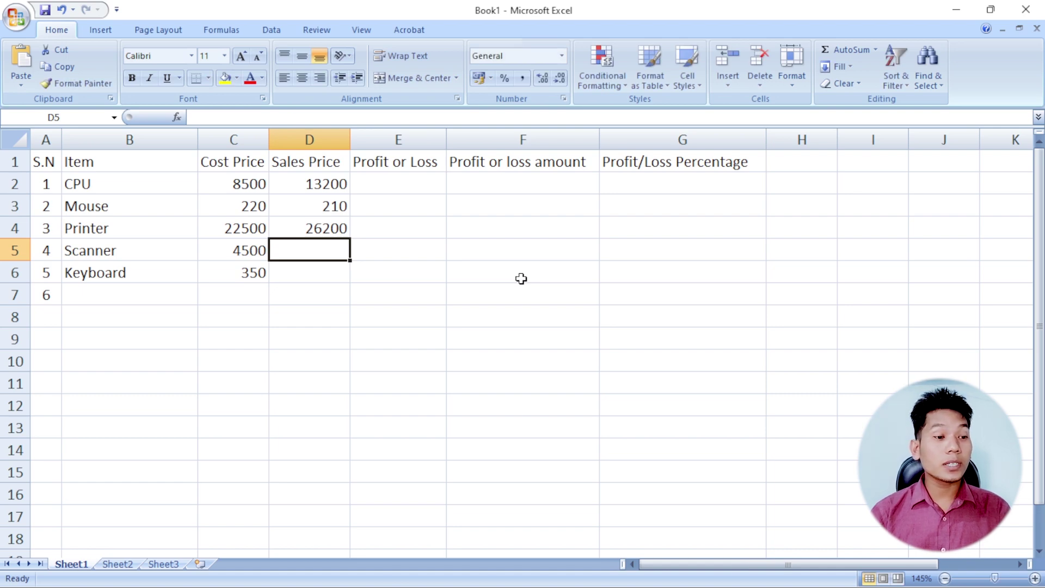
pyautogui.write('4600')
pyautogui.press('Return')
pyautogui.write('320')
pyautogui.press('Return')
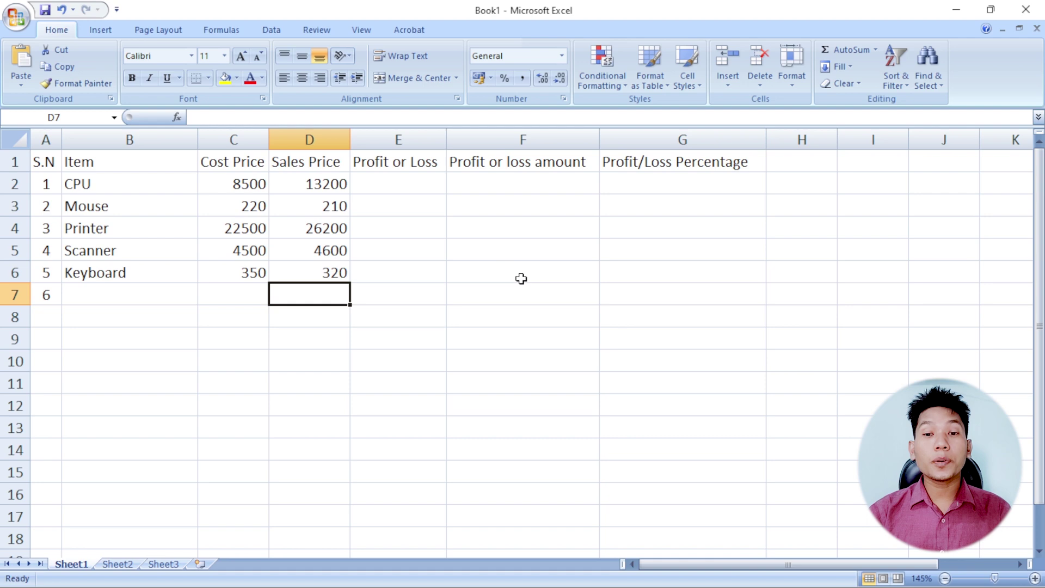
pyautogui.click(421, 183)
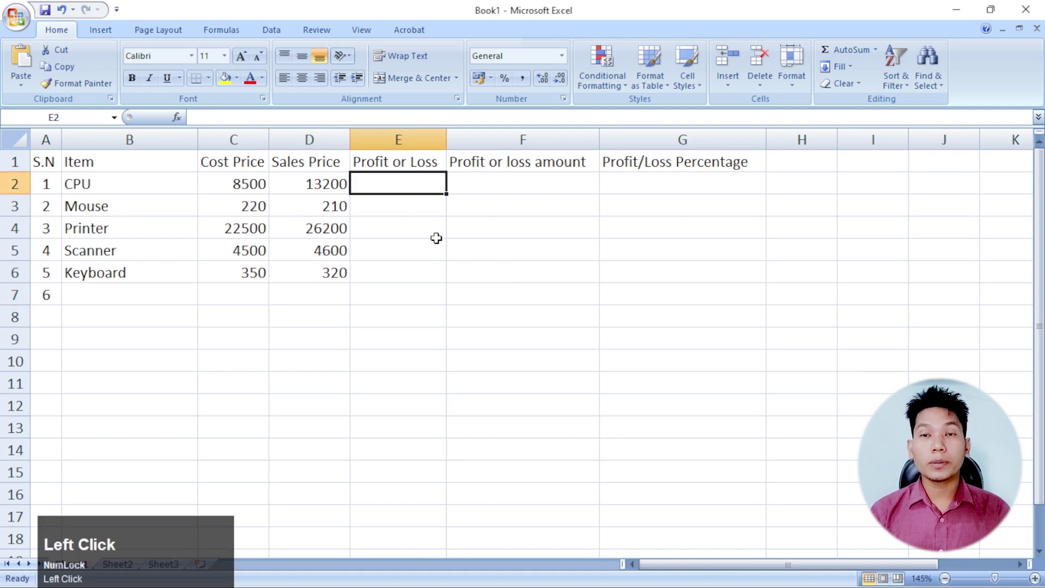
# Narrow the Item column and delete the stray serial number 6 from A7.
pyautogui.click(242, 185)
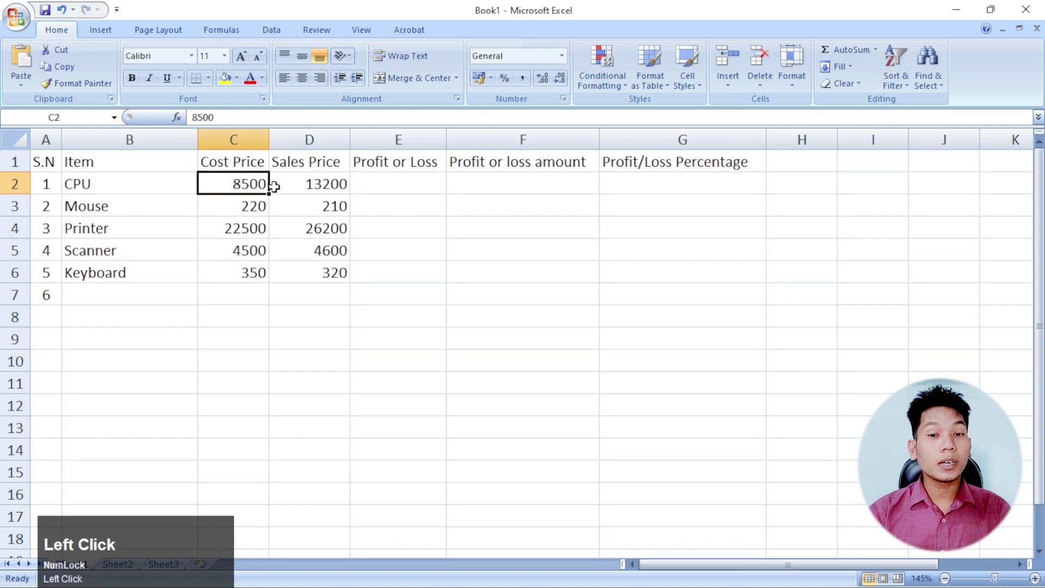
pyautogui.click(315, 186)
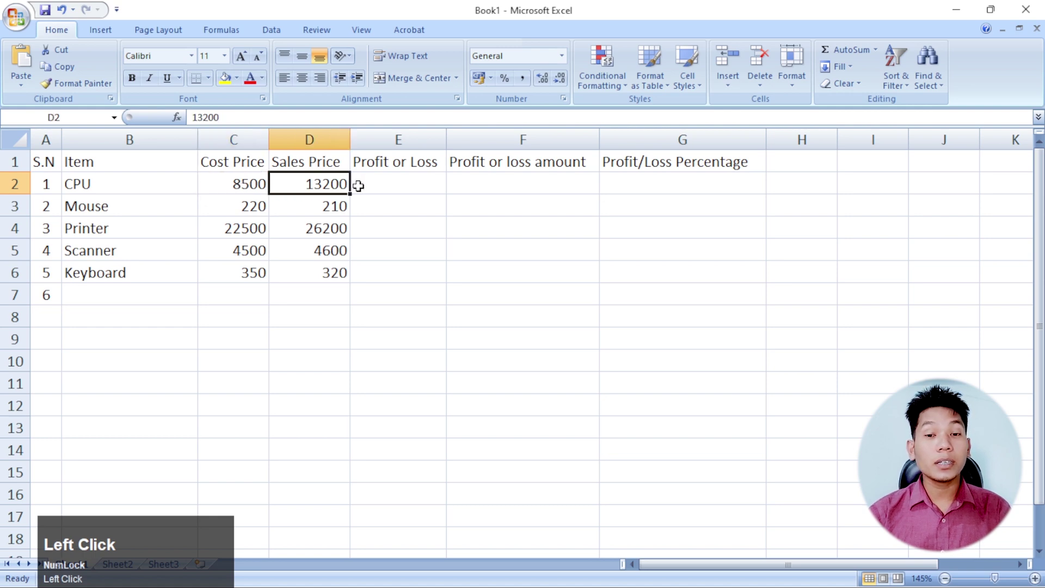
pyautogui.moveTo(234, 187); pyautogui.dragTo(308, 186)
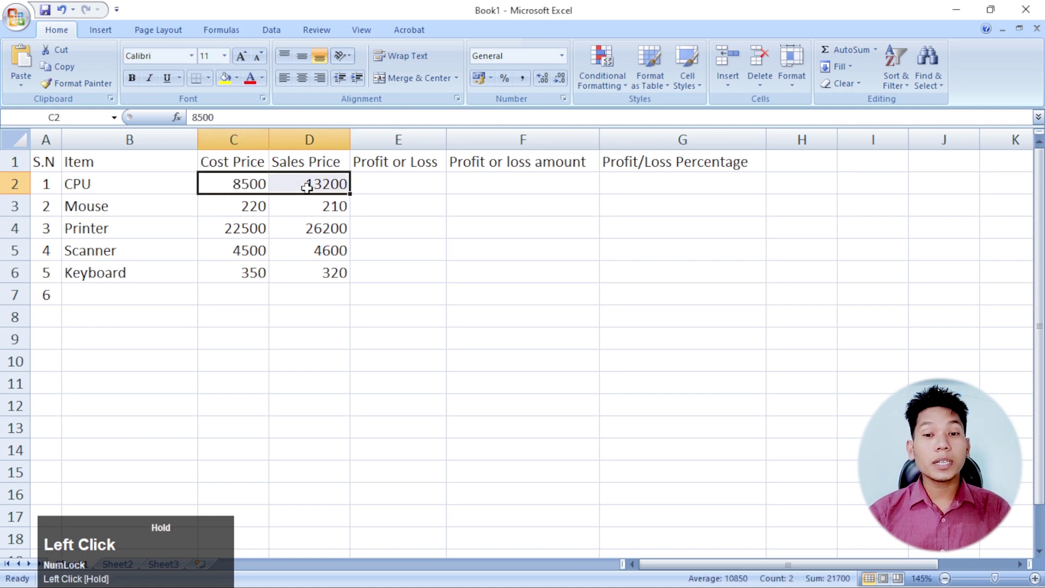
pyautogui.click(401, 182)
pyautogui.moveTo(199, 143); pyautogui.dragTo(140, 142)
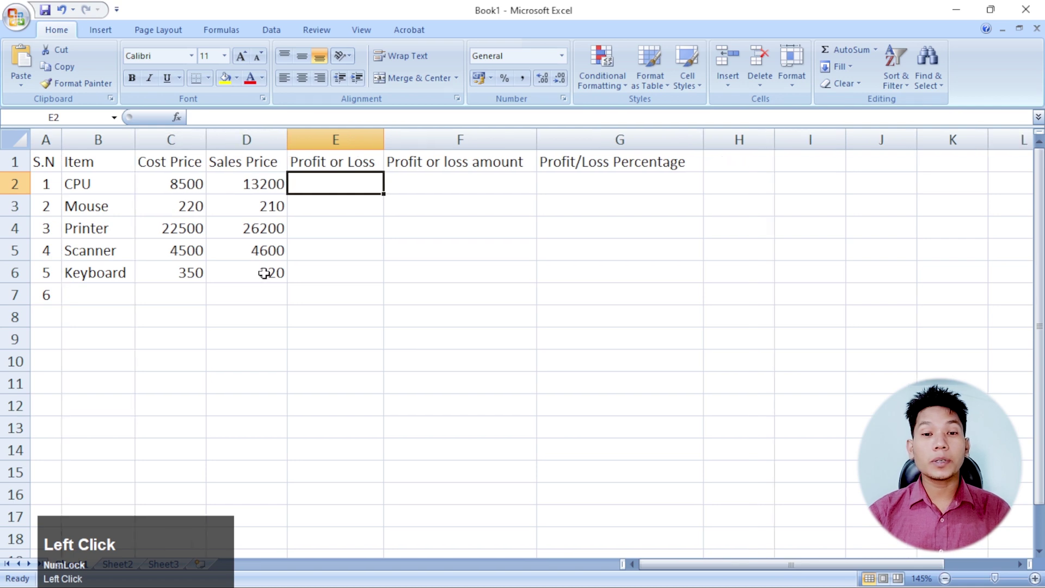
pyautogui.keyDown('ctrl'); pyautogui.scroll(3, 251, 271); pyautogui.keyUp('ctrl')
pyautogui.keyDown('ctrl'); pyautogui.scroll(2, 253, 271); pyautogui.keyUp('ctrl')
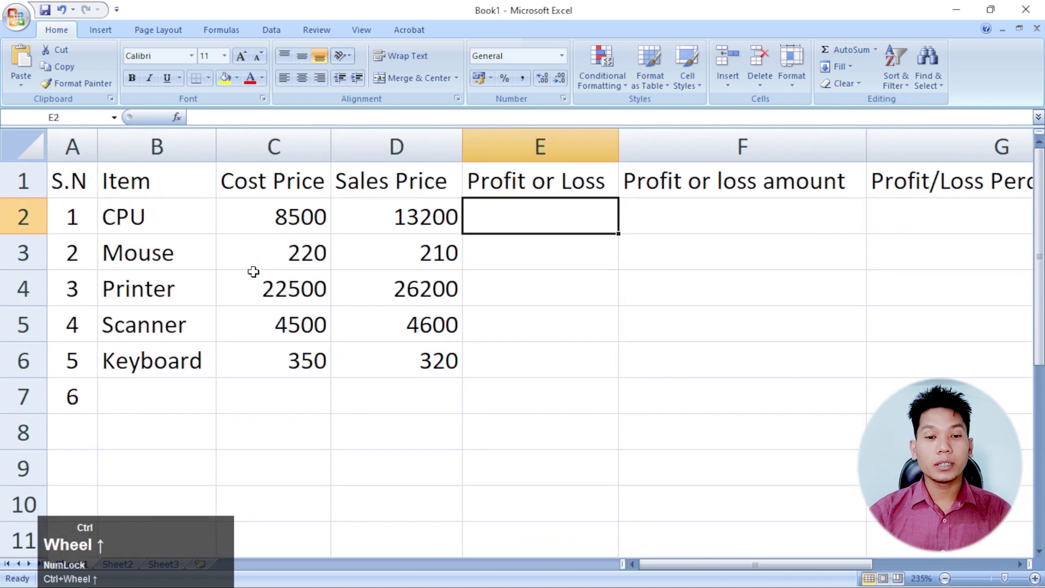
pyautogui.click(77, 400)
pyautogui.hotkey('ctrl', 'Delete')
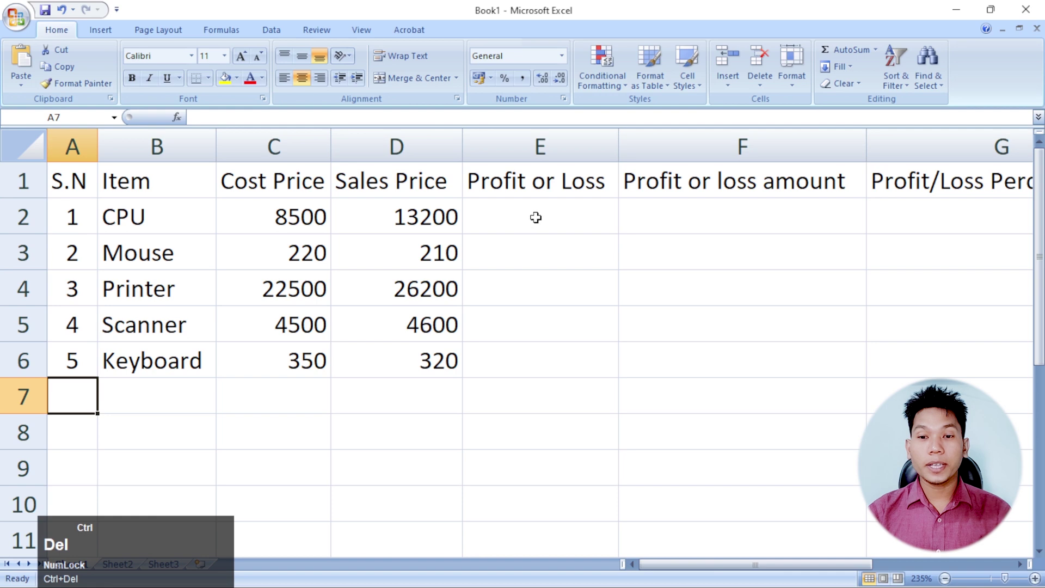
# Enter =IF(D2>C2,"Profit") in E2 to flag the CPU as Profit.
pyautogui.click(536, 216)
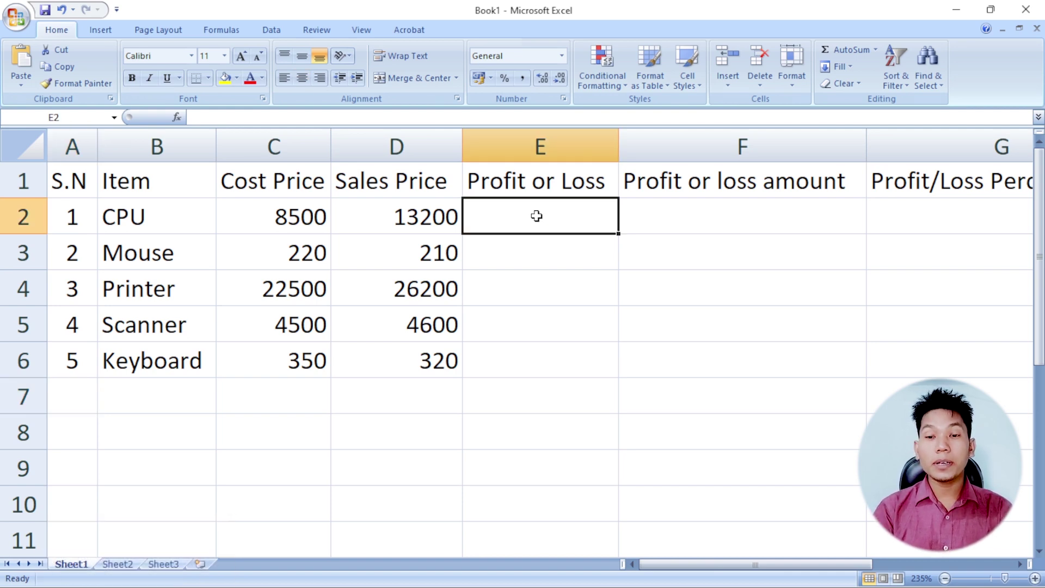
pyautogui.write('=')
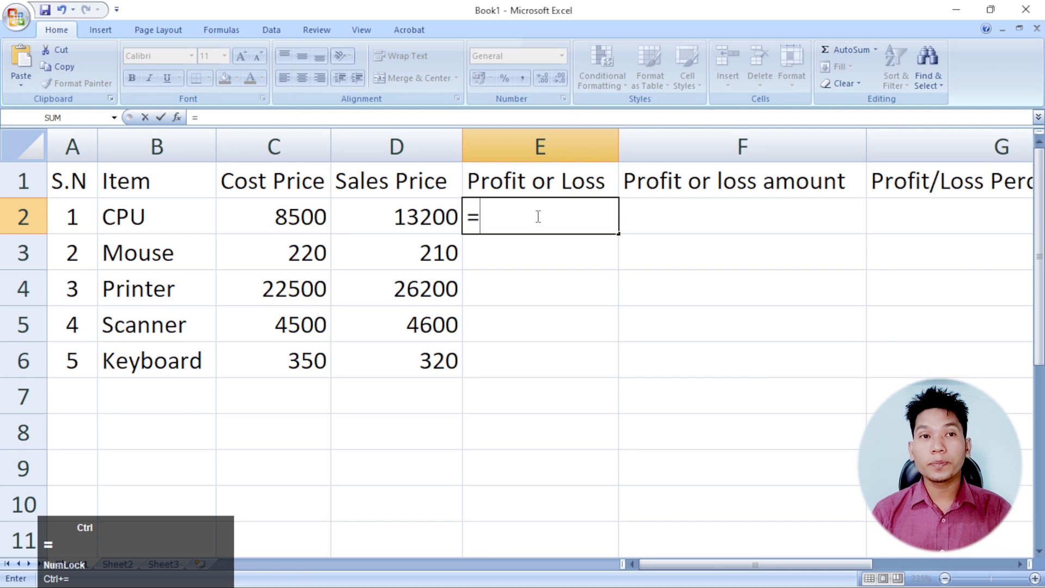
pyautogui.write('if')
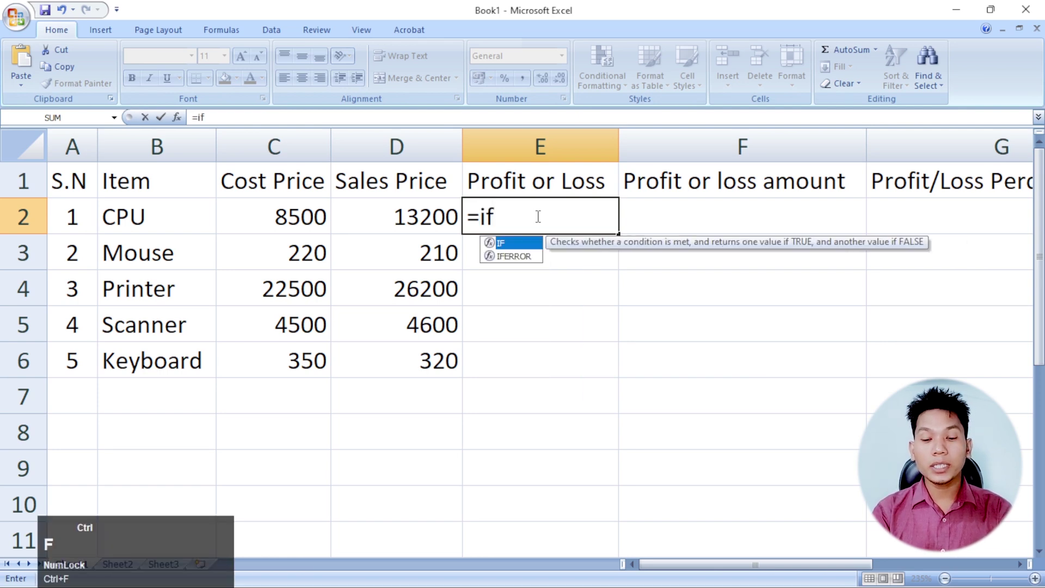
pyautogui.write('(')
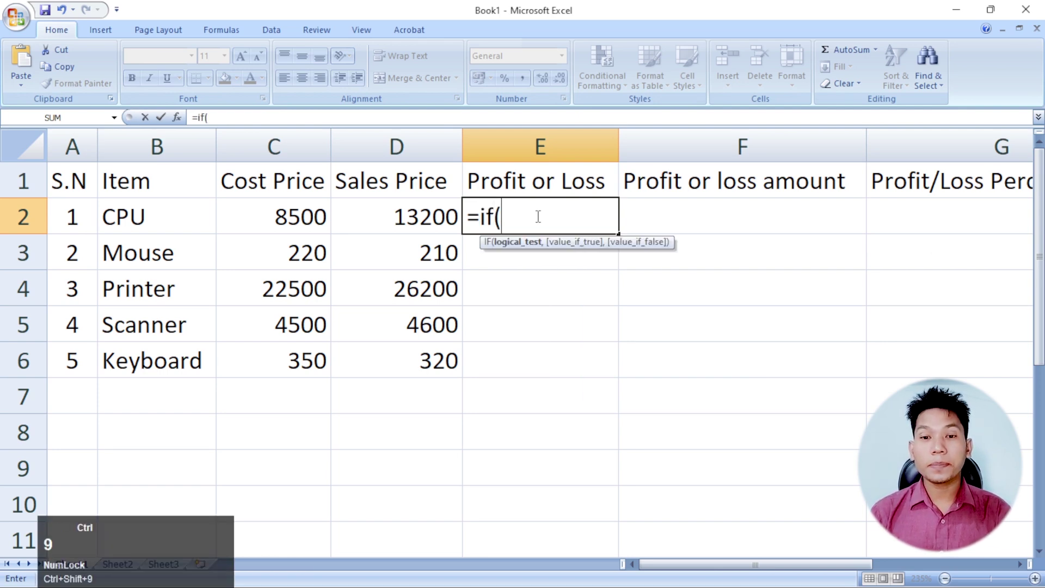
pyautogui.click(418, 218)
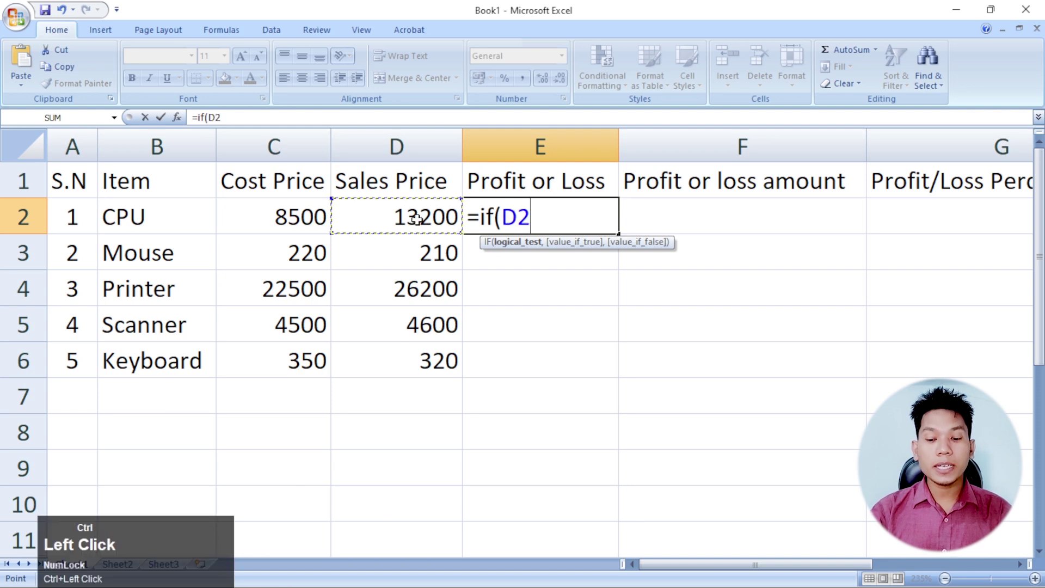
pyautogui.write('>')
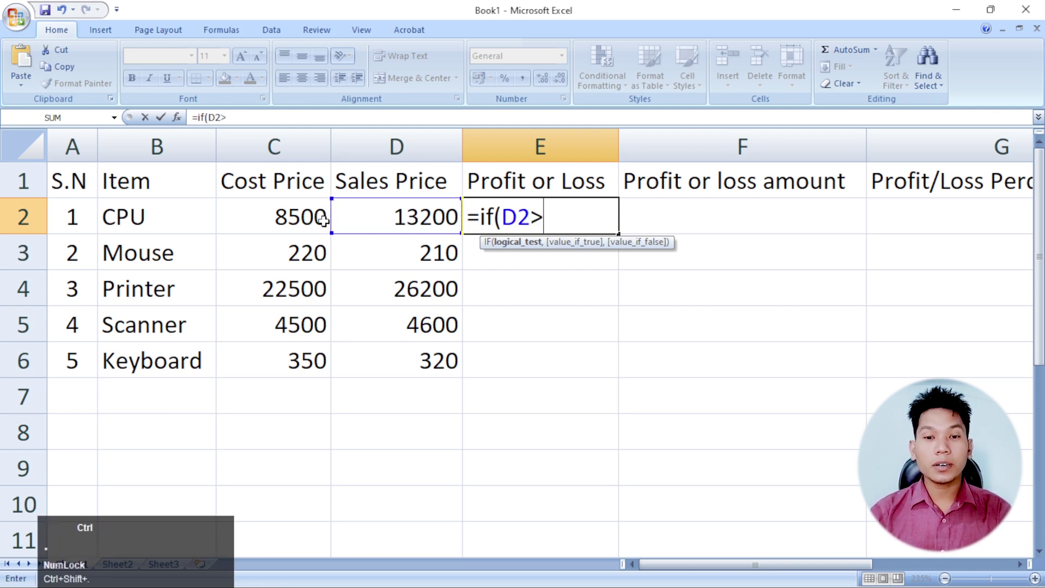
pyautogui.click(305, 220)
pyautogui.write(',')
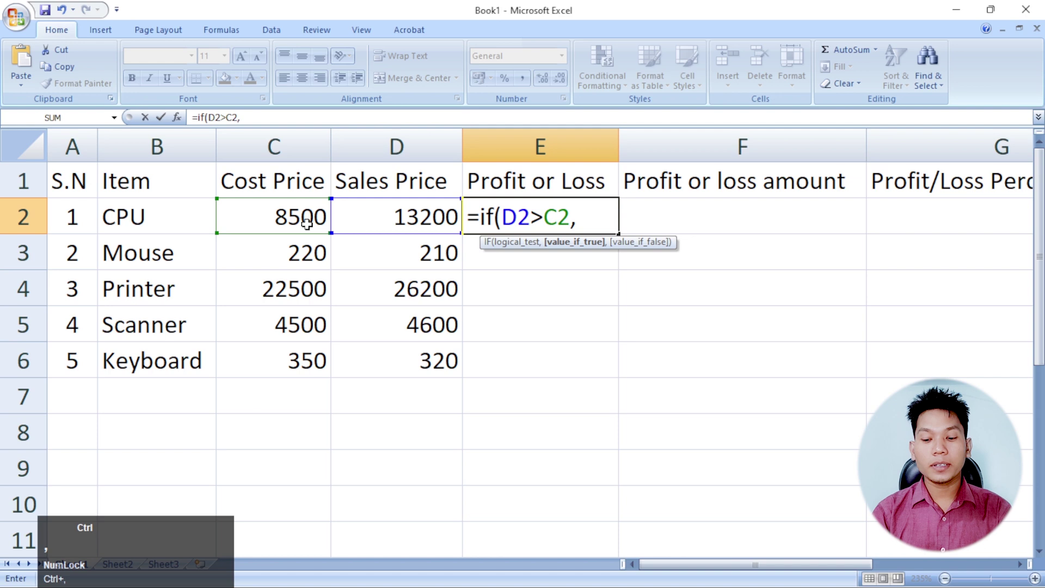
pyautogui.write('"')
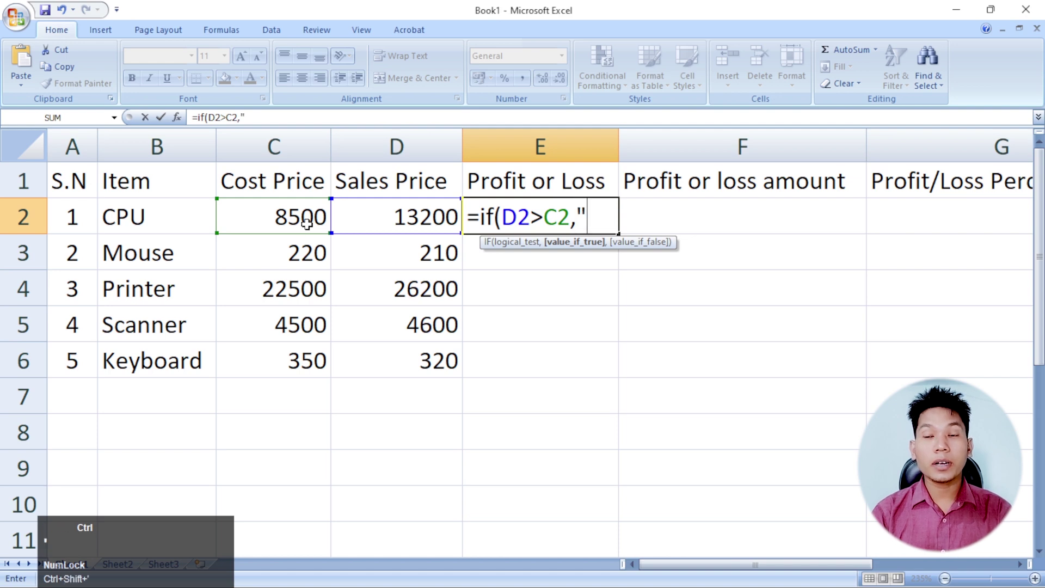
pyautogui.write('Pro')
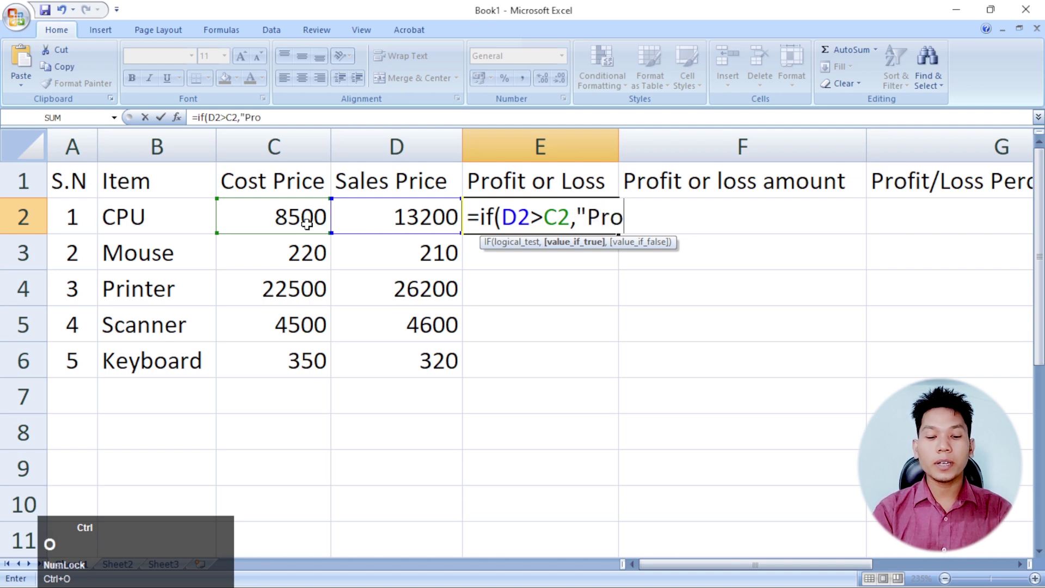
pyautogui.write('fit"')
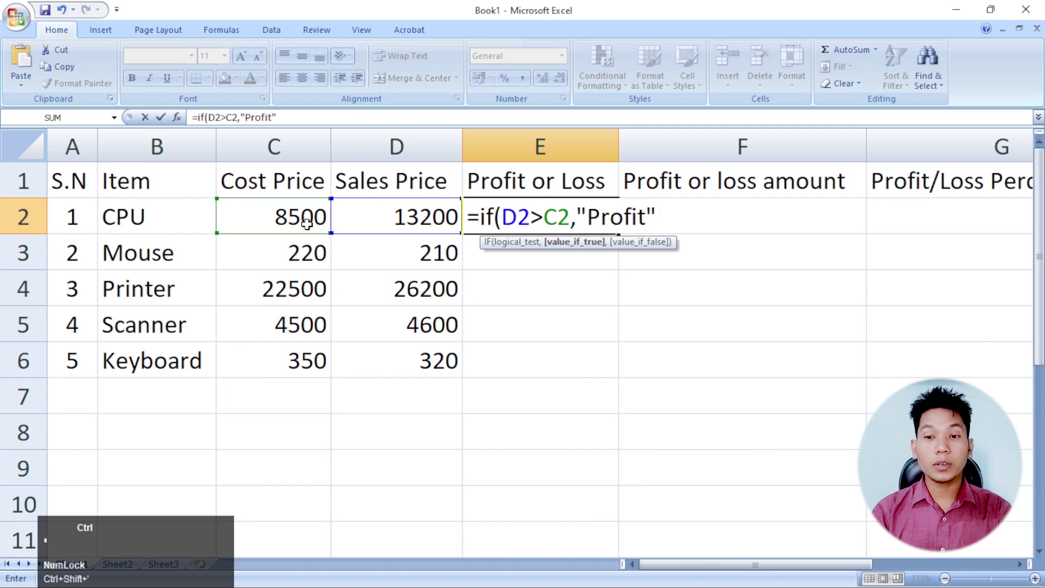
pyautogui.write(')')
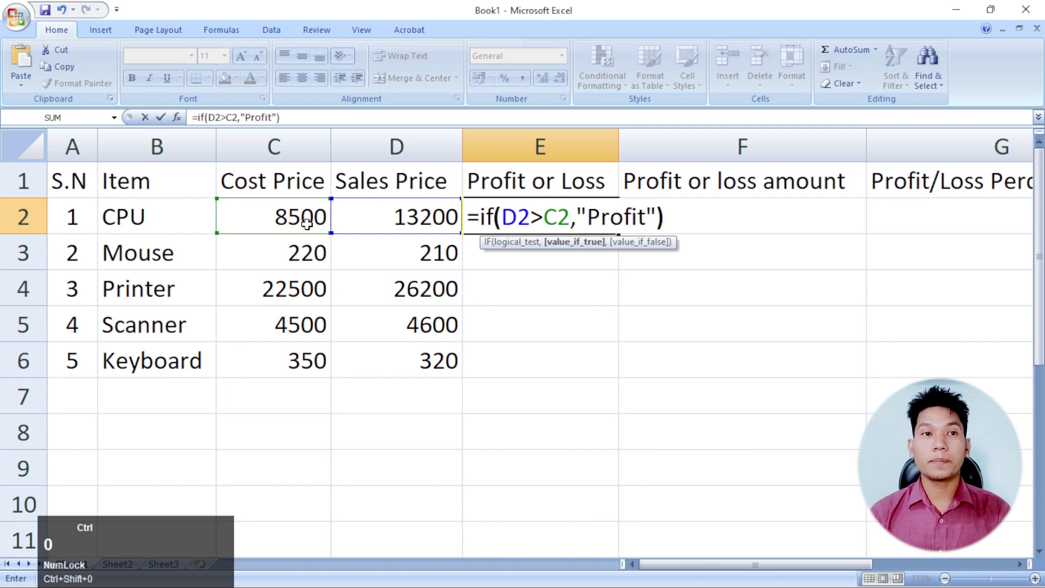
pyautogui.press('Return')
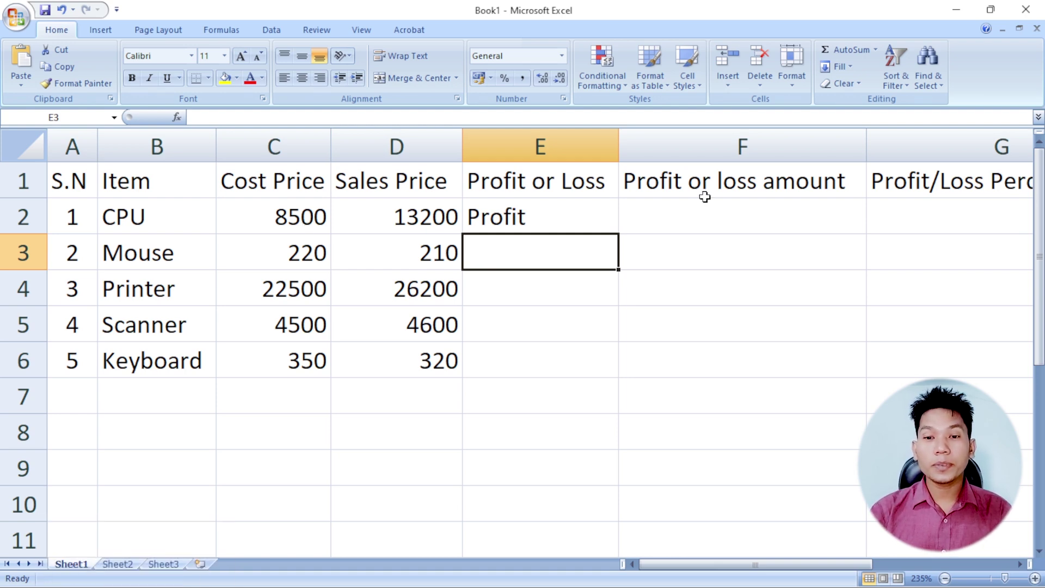
# Fill E2's Profit formula down to E6, then reopen E2's formula for editing.
pyautogui.keyDown('ctrl'); pyautogui.click(306, 218); pyautogui.keyUp('ctrl')
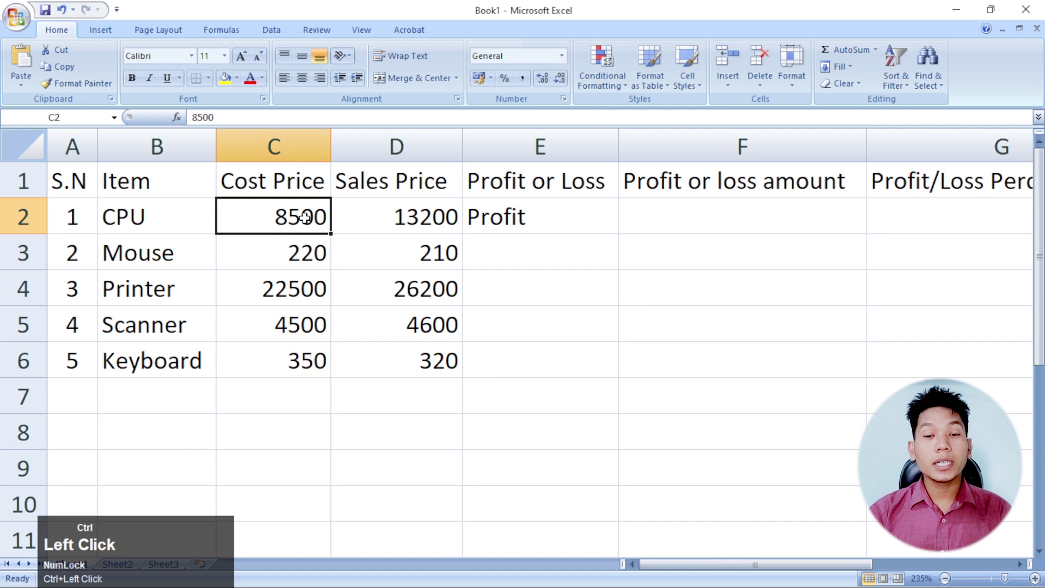
pyautogui.click(370, 217)
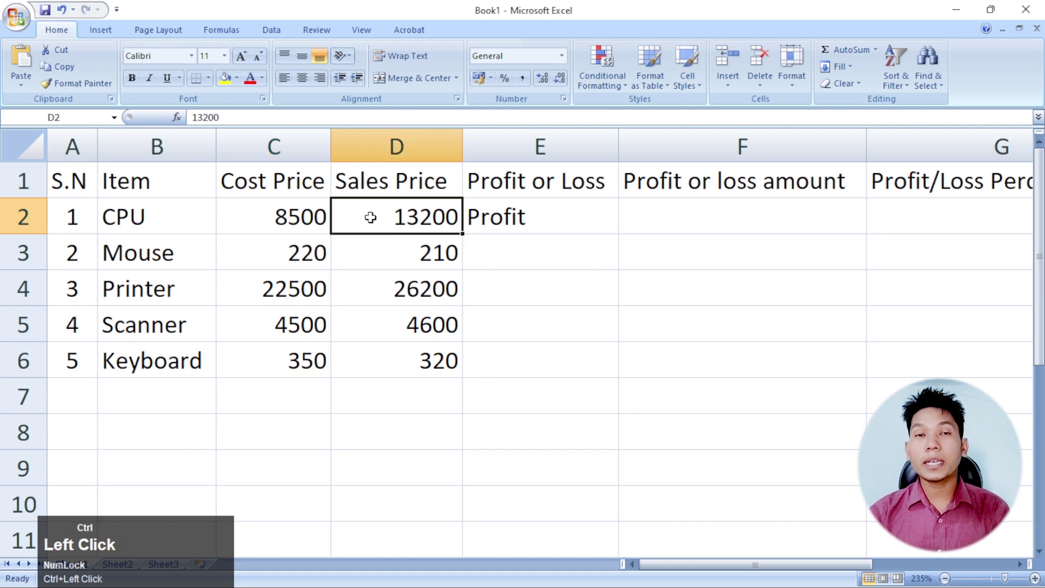
pyautogui.keyDown('ctrl'); pyautogui.click(544, 220); pyautogui.keyUp('ctrl')
pyautogui.moveTo(618, 236); pyautogui.dragTo(612, 376)
pyautogui.click(526, 257)
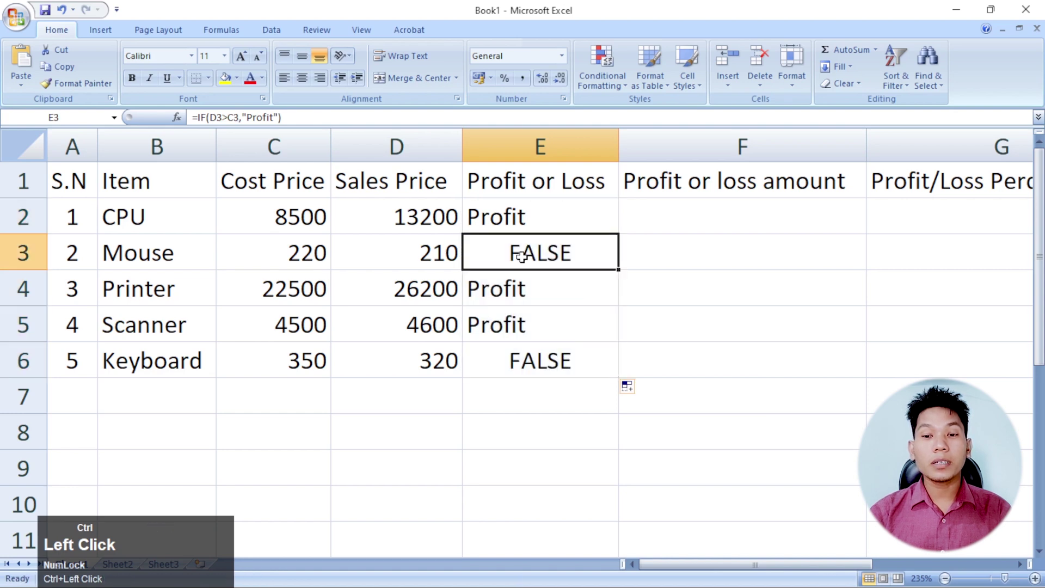
pyautogui.click(560, 221)
pyautogui.doubleClick(538, 220)
pyautogui.click(659, 216)
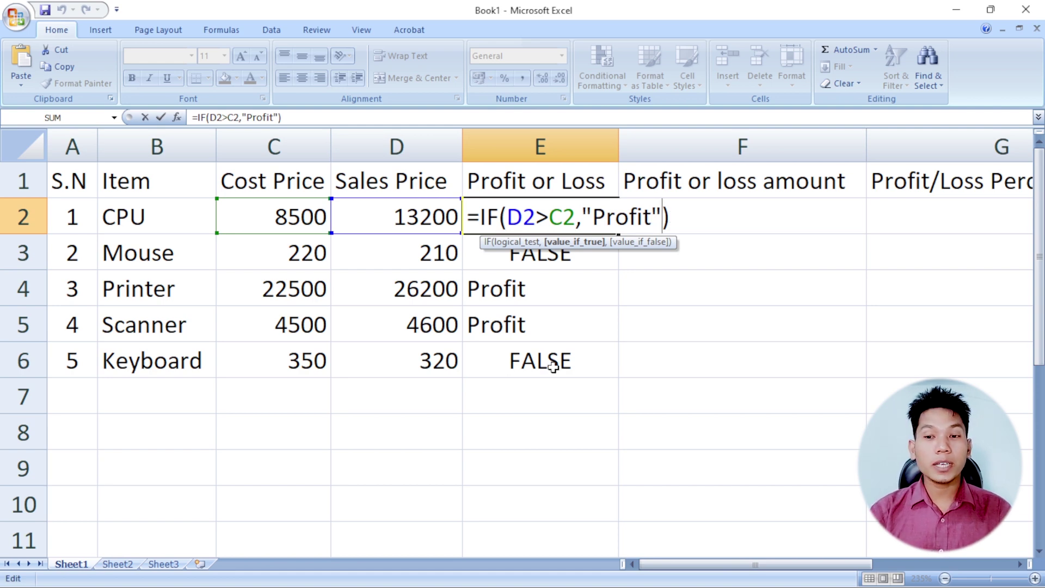
# Extend E2's formula to =IF(D2>C2,"Profit","Loss") so losses display Loss.
pyautogui.write(',')
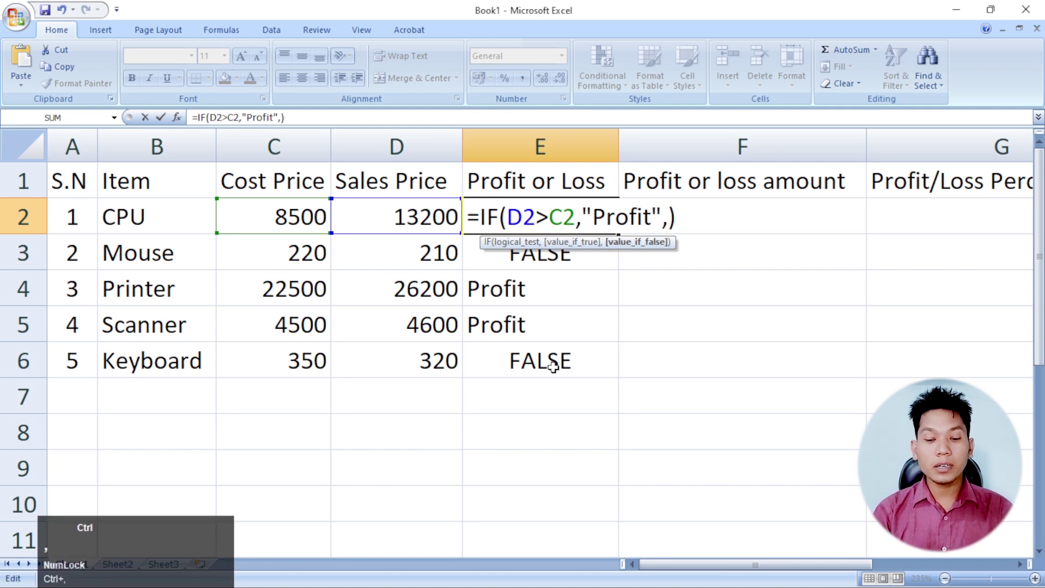
pyautogui.write('L')
pyautogui.write('oss')
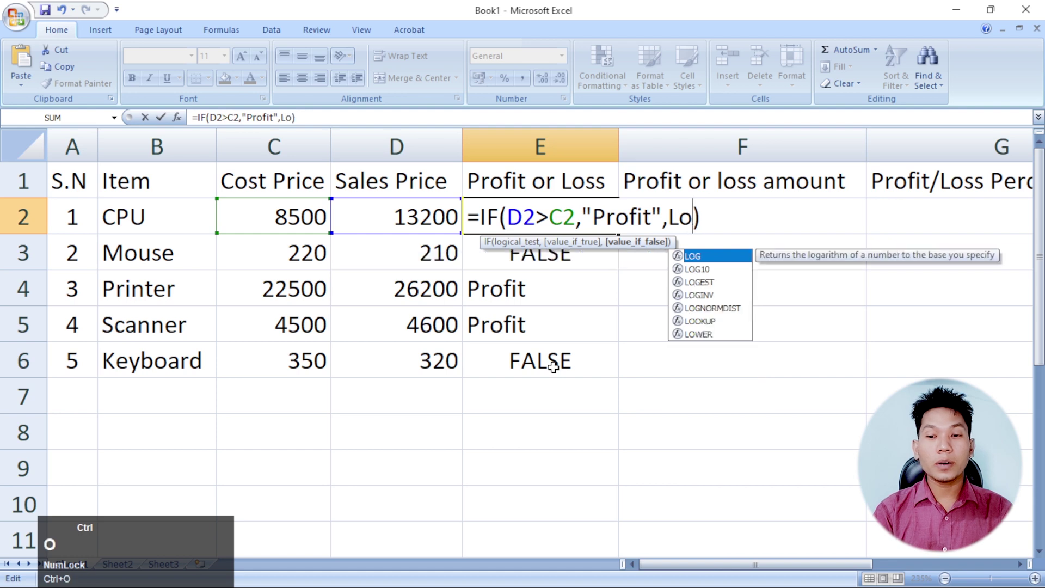
pyautogui.write('"')
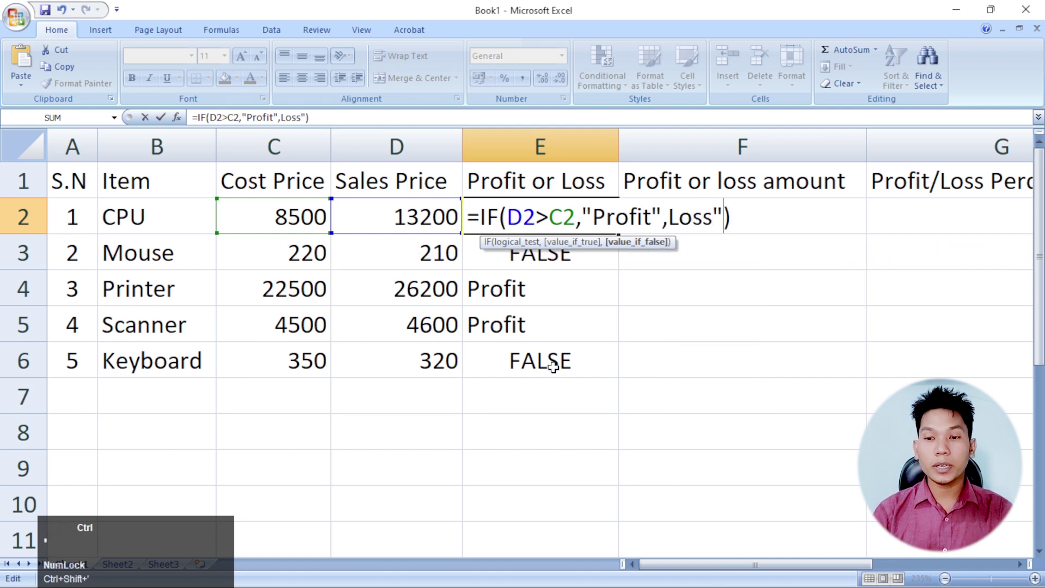
pyautogui.hotkey('ctrl', 'Left')
pyautogui.hotkey('ctrl', 'Left')
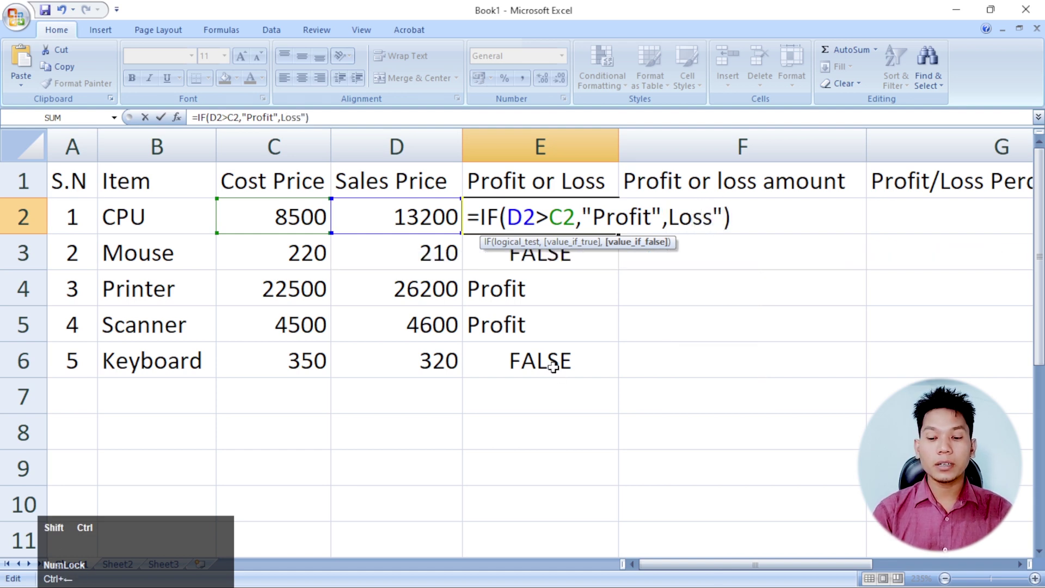
pyautogui.write('"')
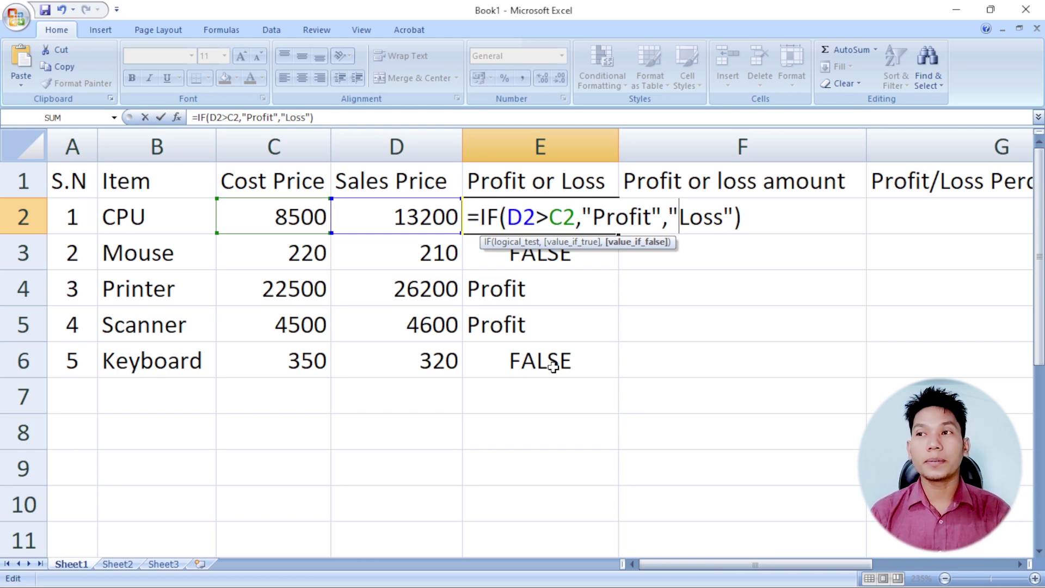
pyautogui.press('Return')
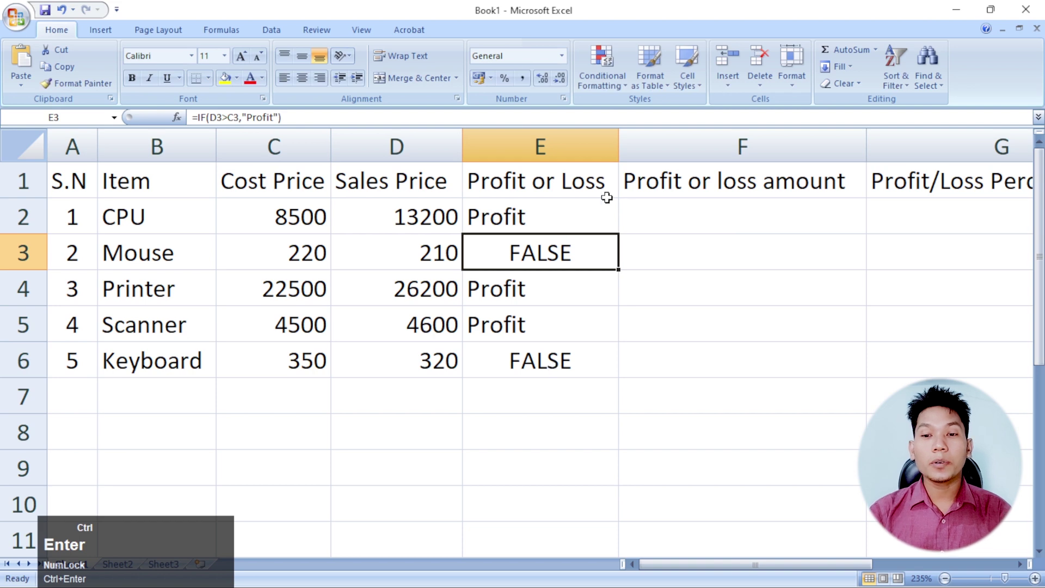
# Copy E2's Profit/Loss formula down to E6 and verify Loss for Mouse and Keyboard.
pyautogui.click(599, 215)
pyautogui.moveTo(620, 233); pyautogui.dragTo(593, 364)
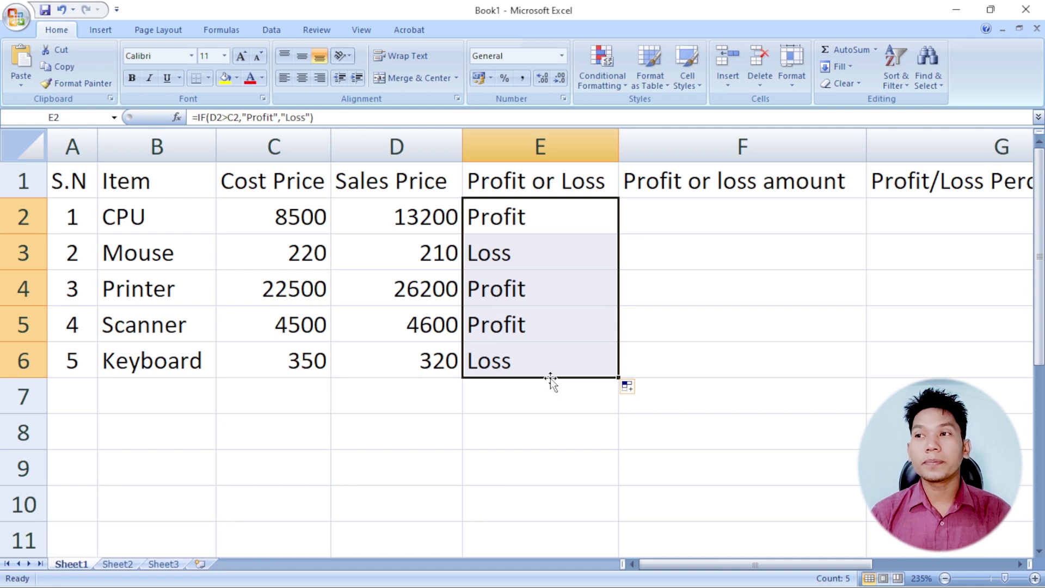
pyautogui.click(528, 251)
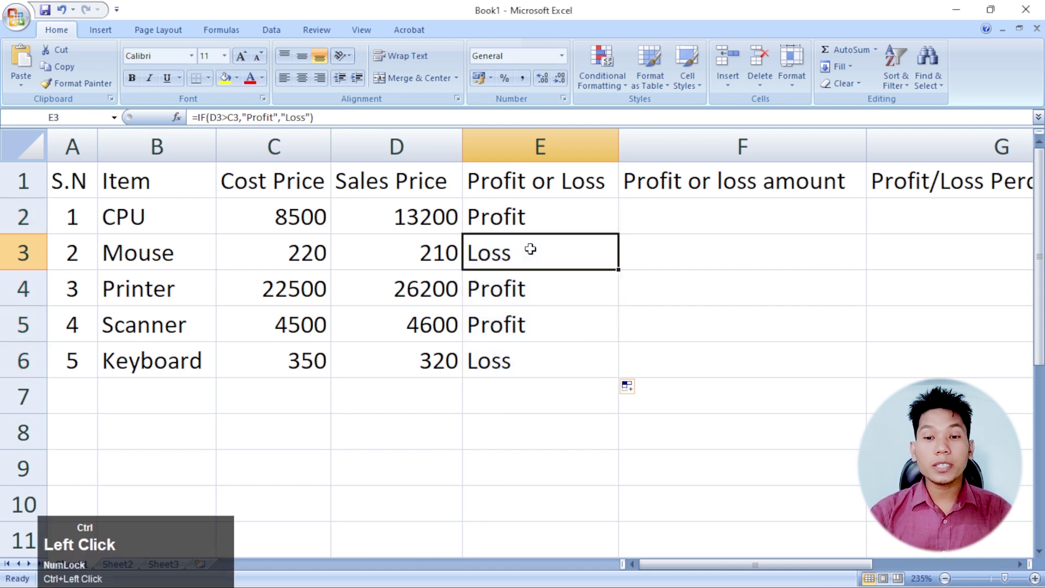
pyautogui.click(313, 259)
pyautogui.click(413, 255)
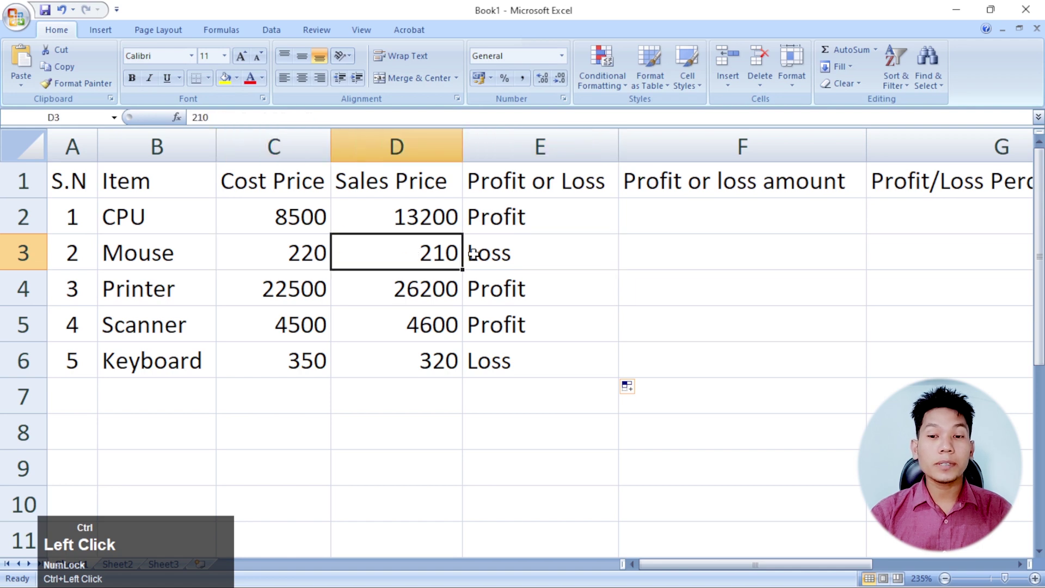
pyautogui.click(509, 255)
pyautogui.click(503, 372)
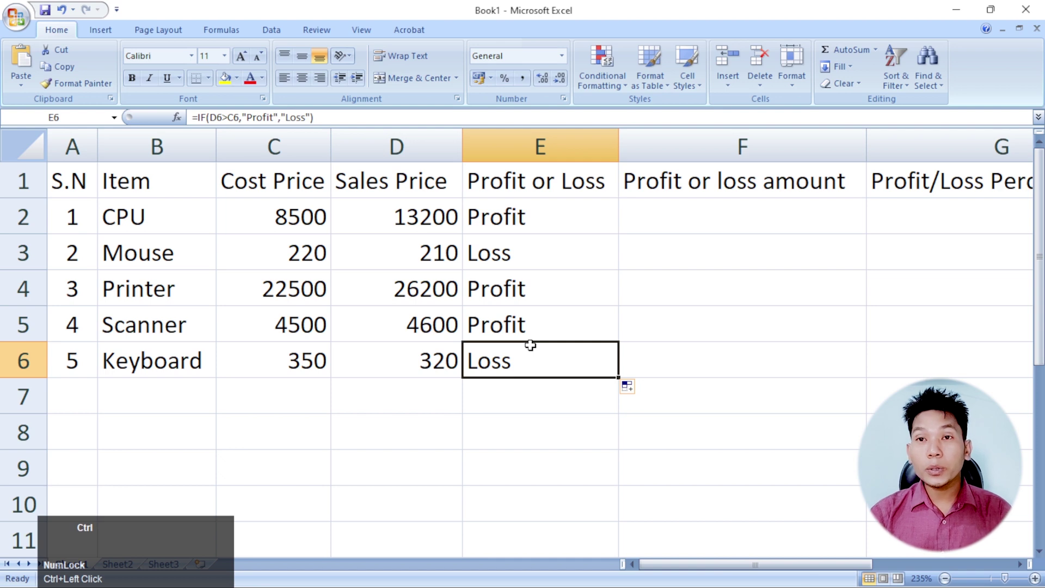
pyautogui.keyDown('ctrl'); pyautogui.click(688, 222); pyautogui.keyUp('ctrl')
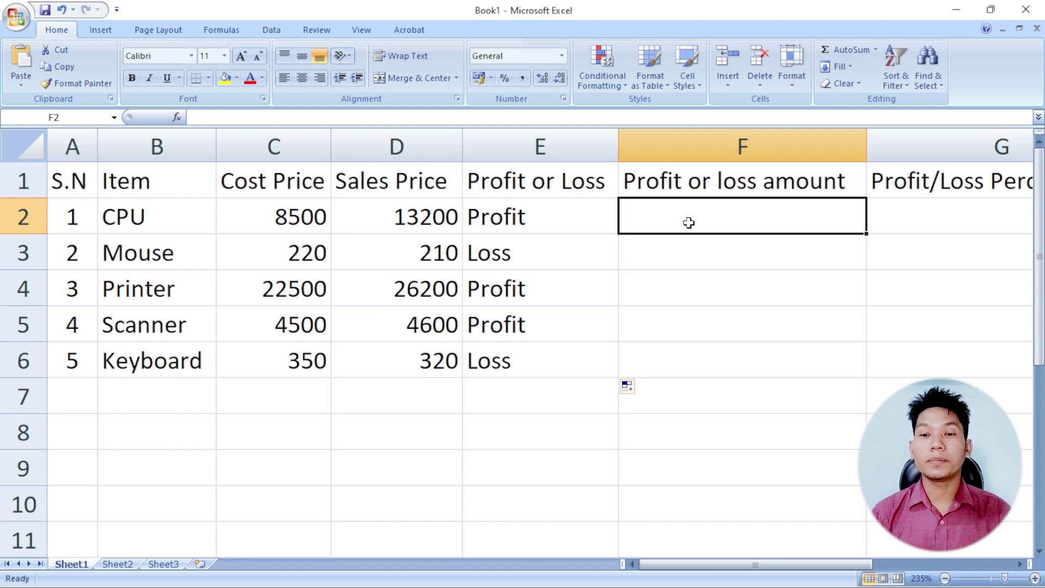
# Enter =D2-C2 in F2 to get the CPU profit amount of 4700.
pyautogui.write('=')
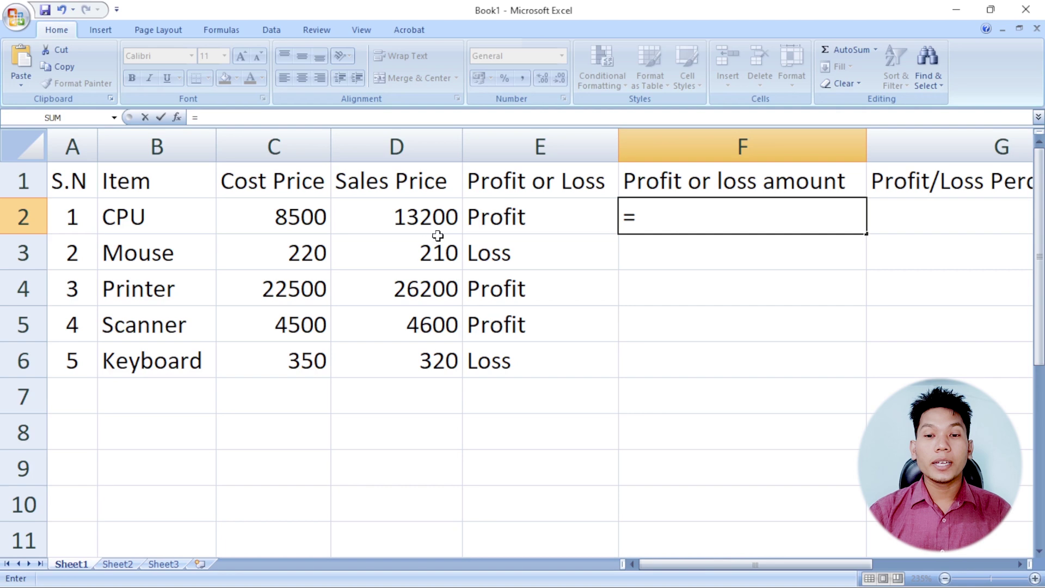
pyautogui.click(420, 213)
pyautogui.write('-')
pyautogui.click(311, 214)
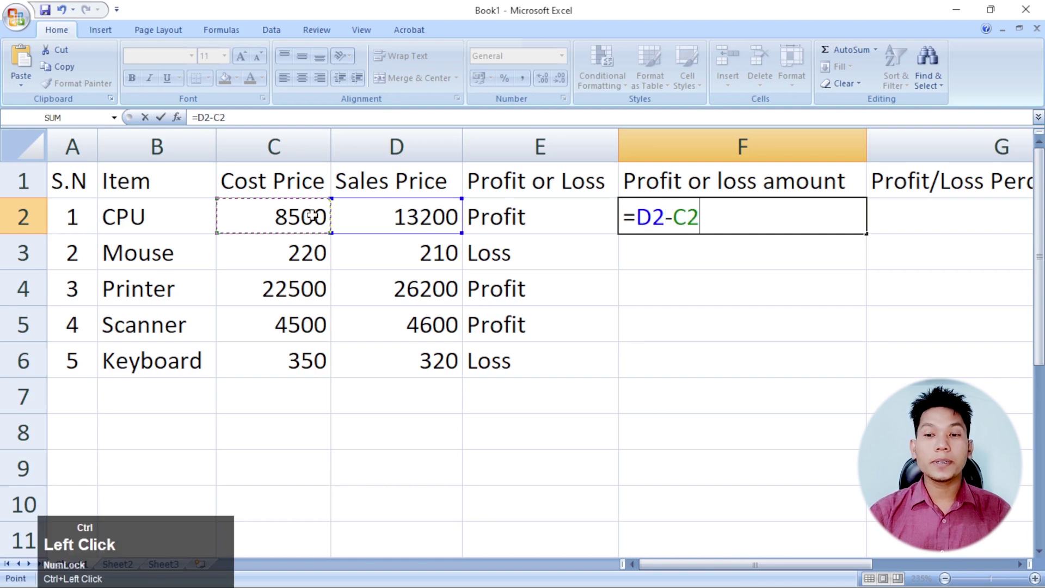
pyautogui.press('Return')
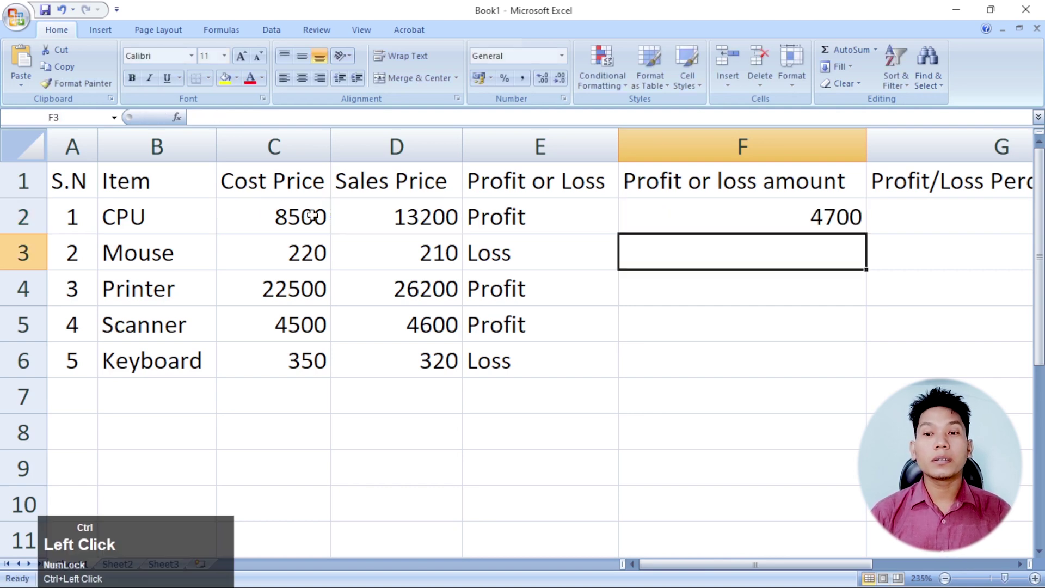
# Copy the amount formula down to F6 and review results 4700, -10, 3700, 100, -30.
pyautogui.click(799, 212)
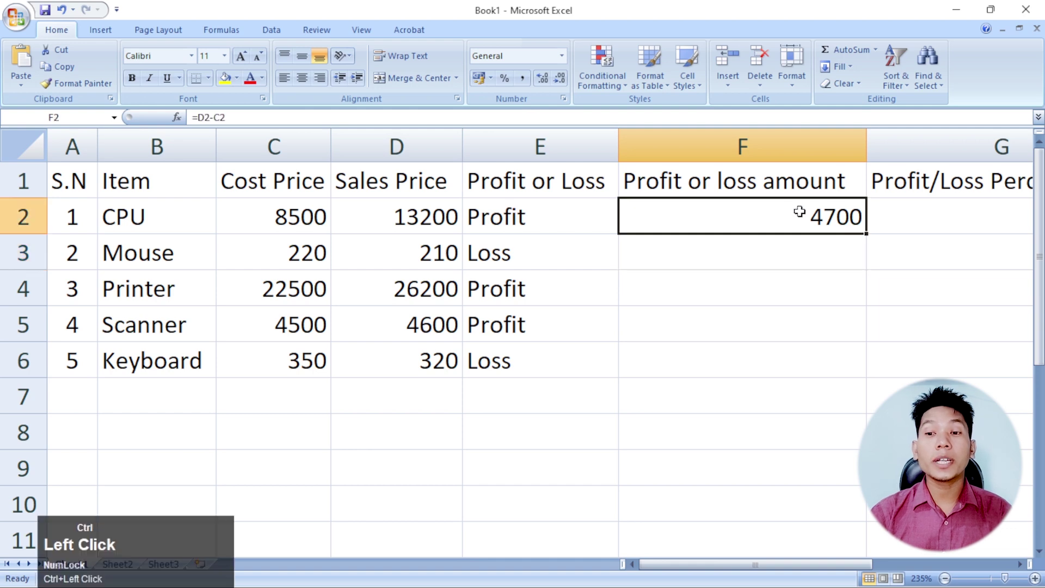
pyautogui.moveTo(867, 236); pyautogui.dragTo(803, 370)
pyautogui.click(699, 251)
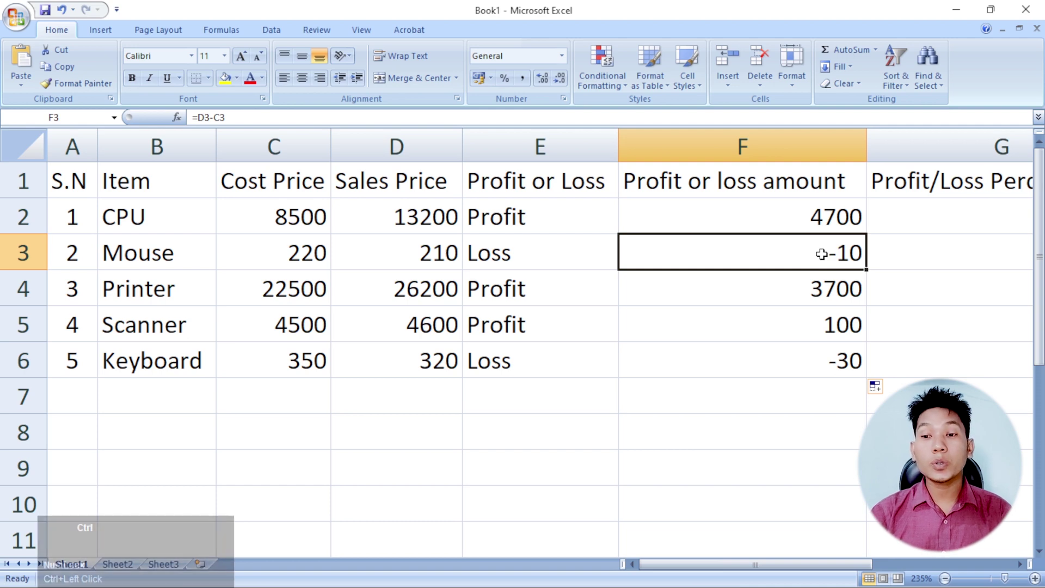
pyautogui.click(778, 212)
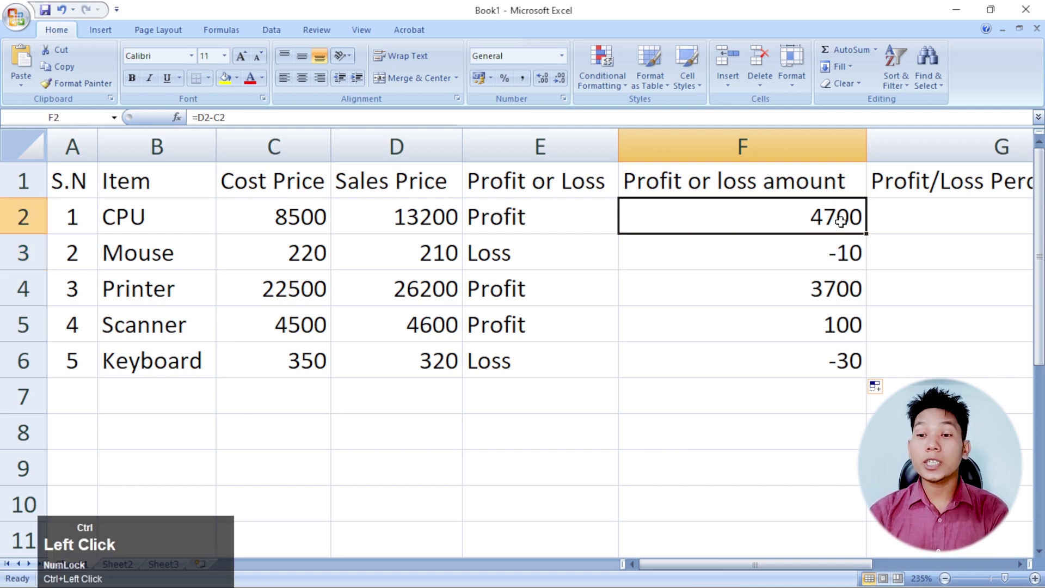
pyautogui.click(830, 252)
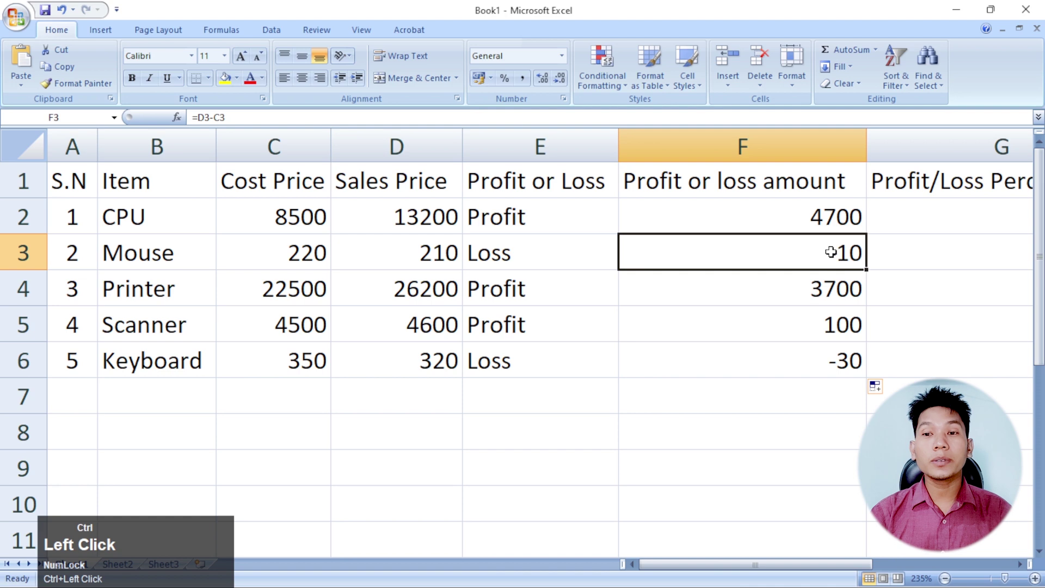
pyautogui.click(802, 298)
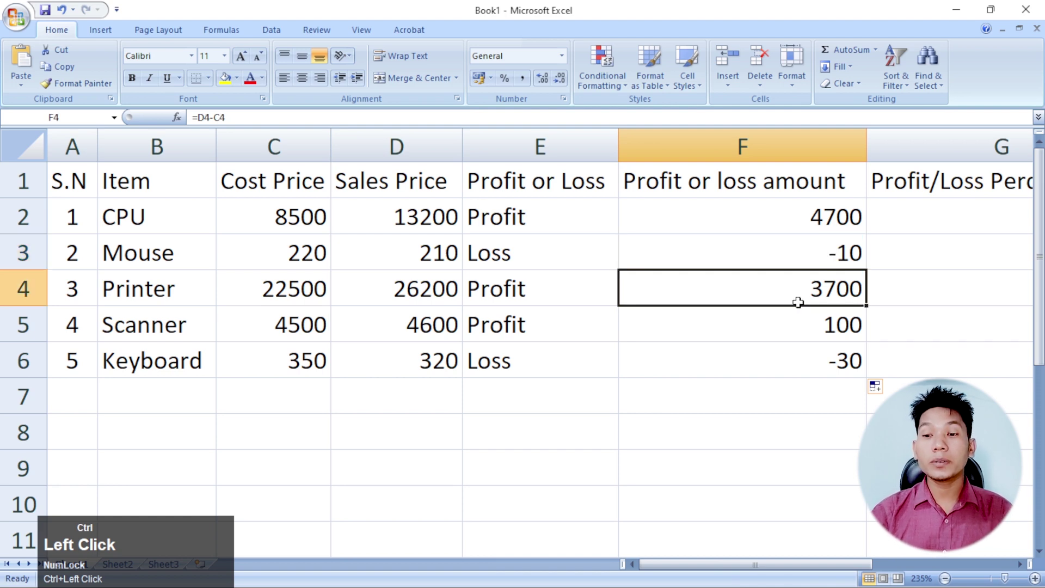
pyautogui.click(814, 327)
pyautogui.click(813, 379)
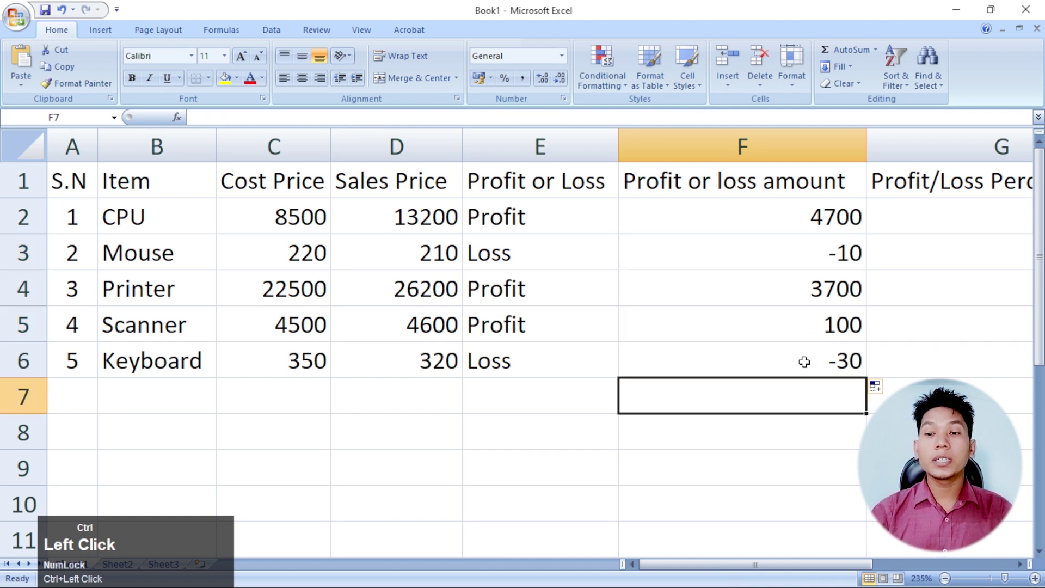
pyautogui.click(796, 364)
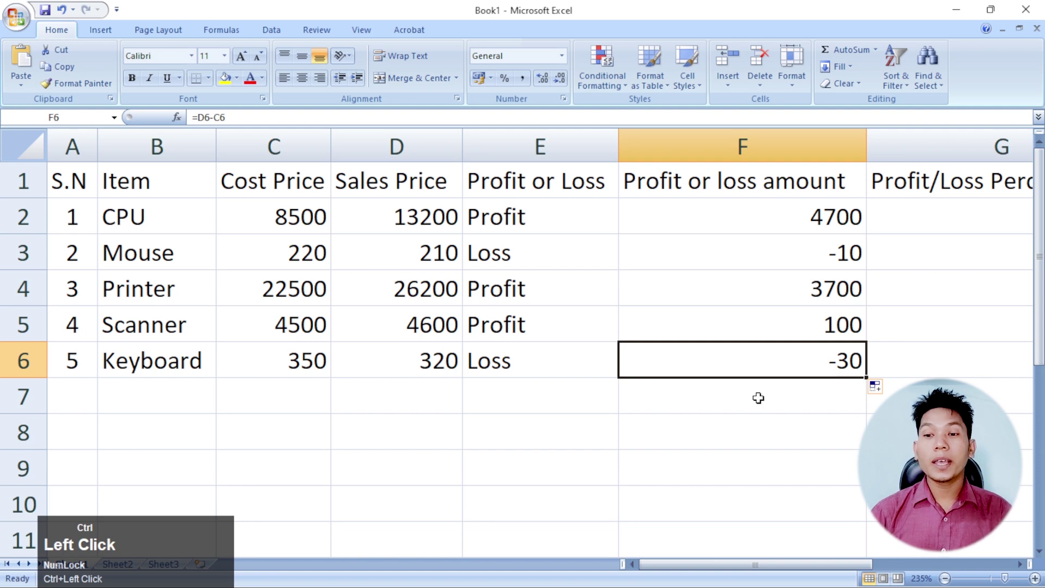
pyautogui.moveTo(782, 217); pyautogui.dragTo(775, 367)
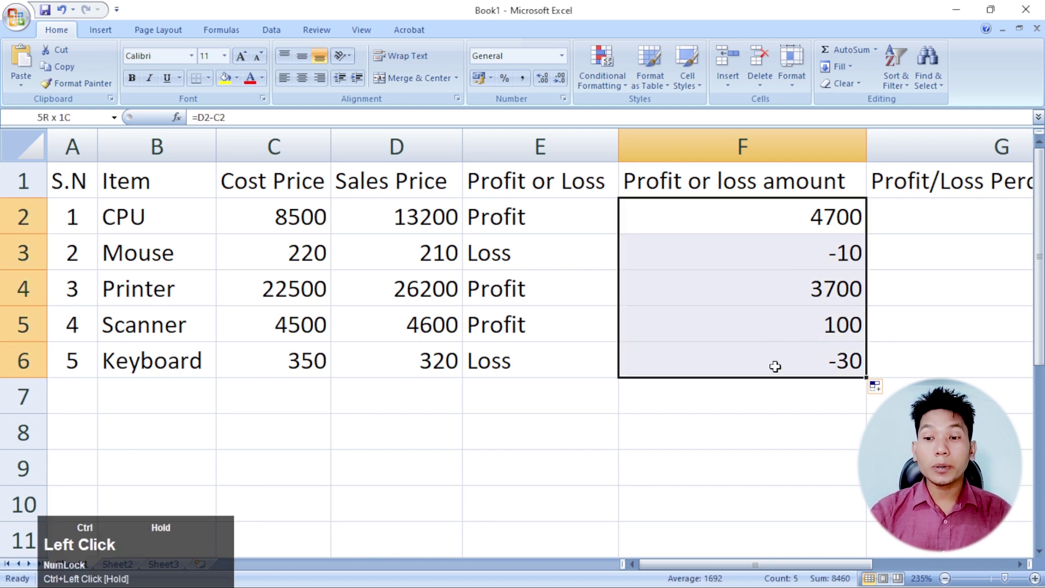
pyautogui.click(937, 218)
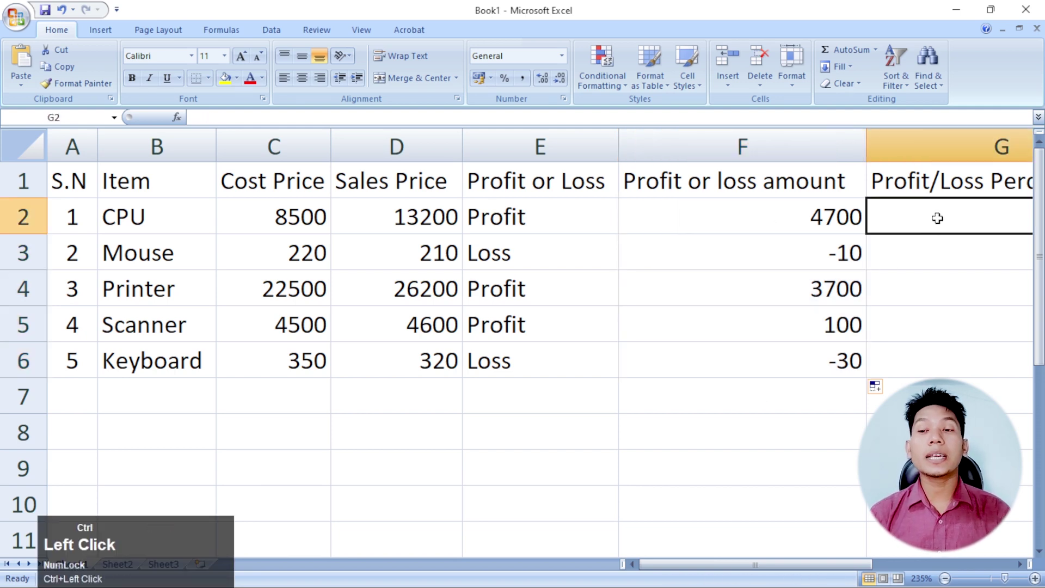
pyautogui.keyDown('ctrl'); pyautogui.scroll(-1, 750, 247); pyautogui.keyUp('ctrl')
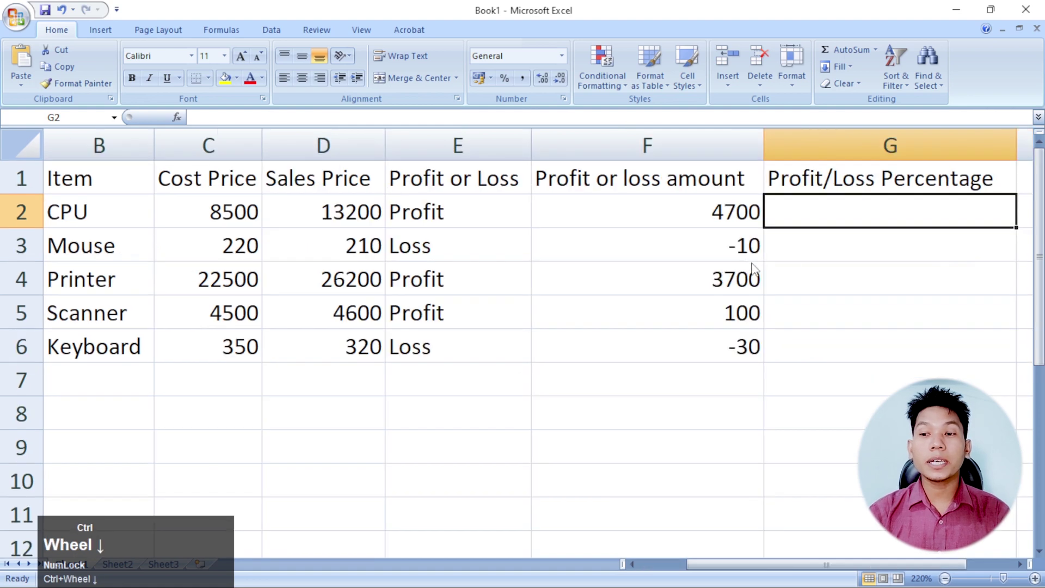
pyautogui.click(898, 260)
pyautogui.press('Up')
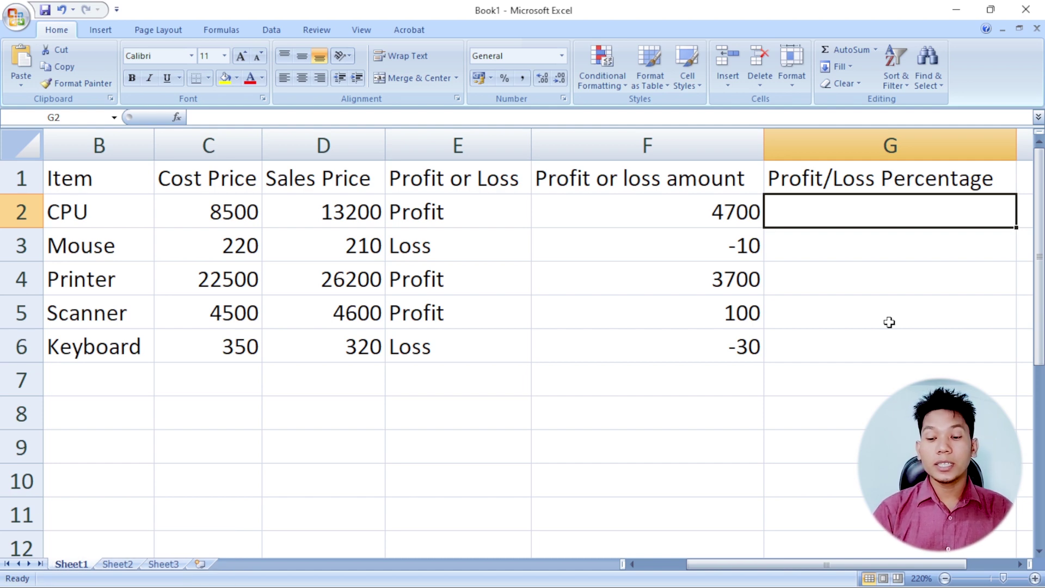
# Enter =(D2-C2)/C2*100 in G2, giving the CPU profit percentage 55.29411765.
pyautogui.write('=')
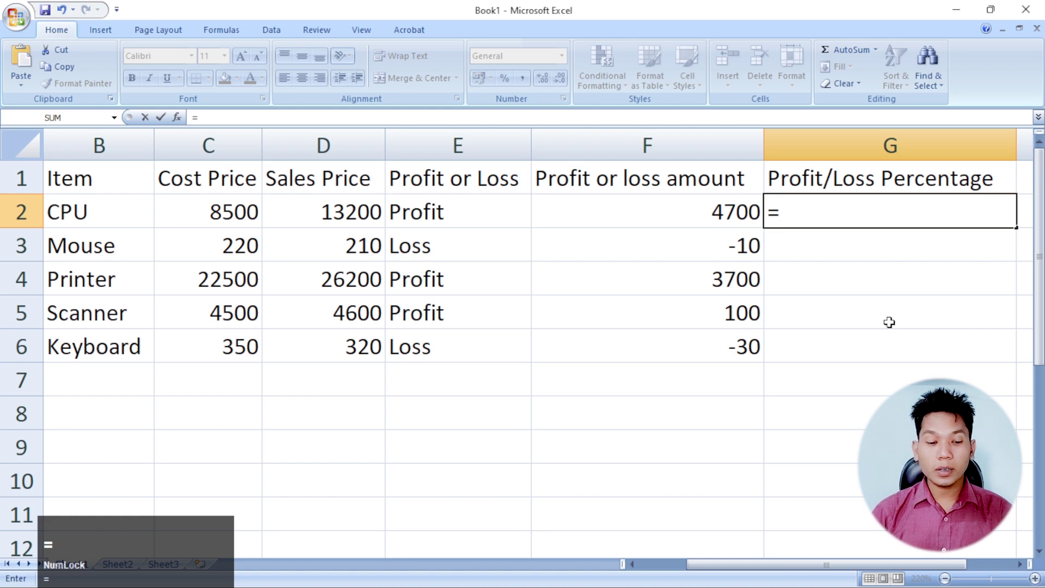
pyautogui.write('(')
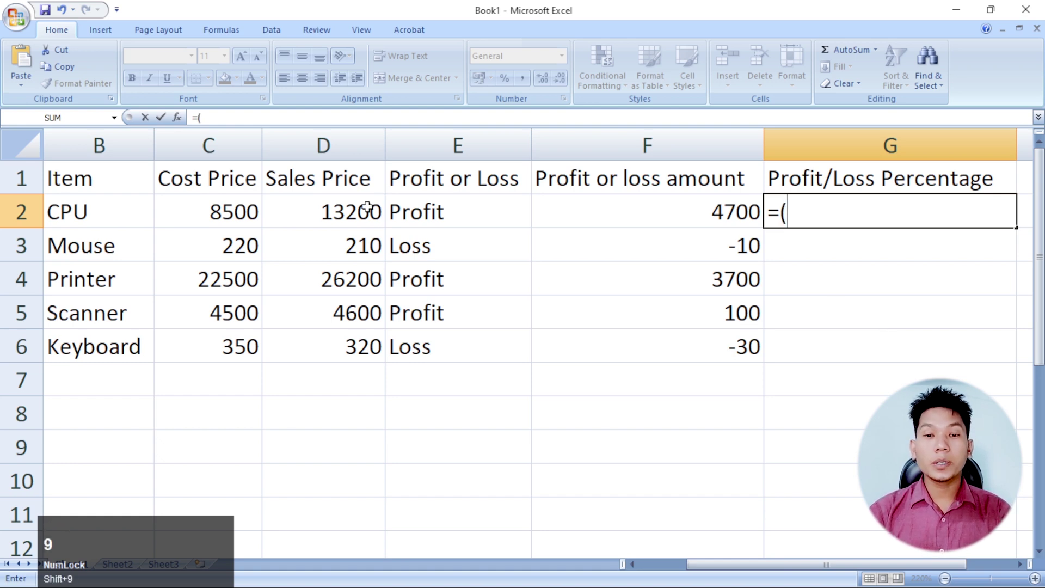
pyautogui.click(351, 213)
pyautogui.write('-')
pyautogui.click(221, 217)
pyautogui.write(')')
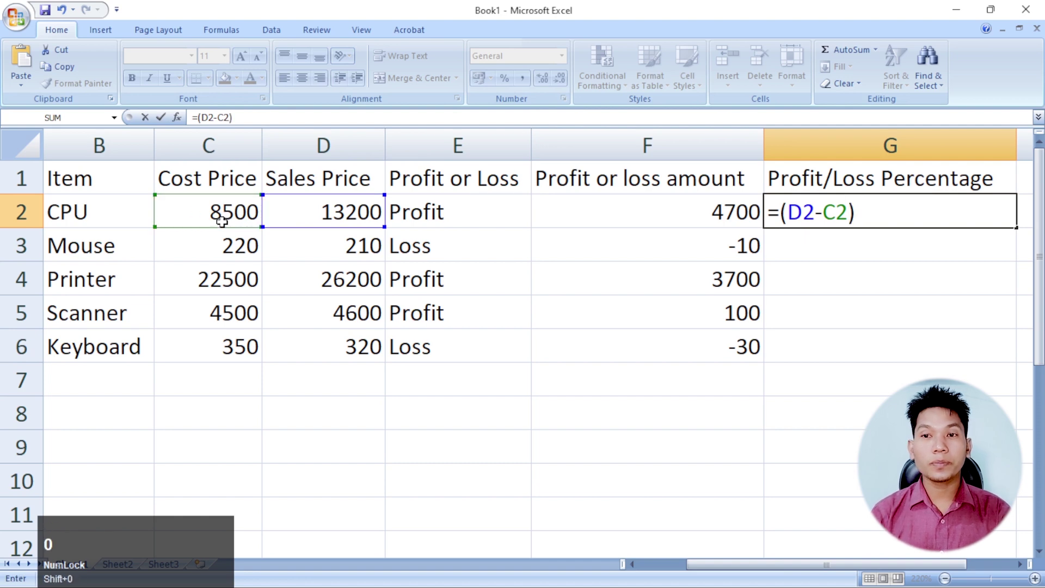
pyautogui.write('/')
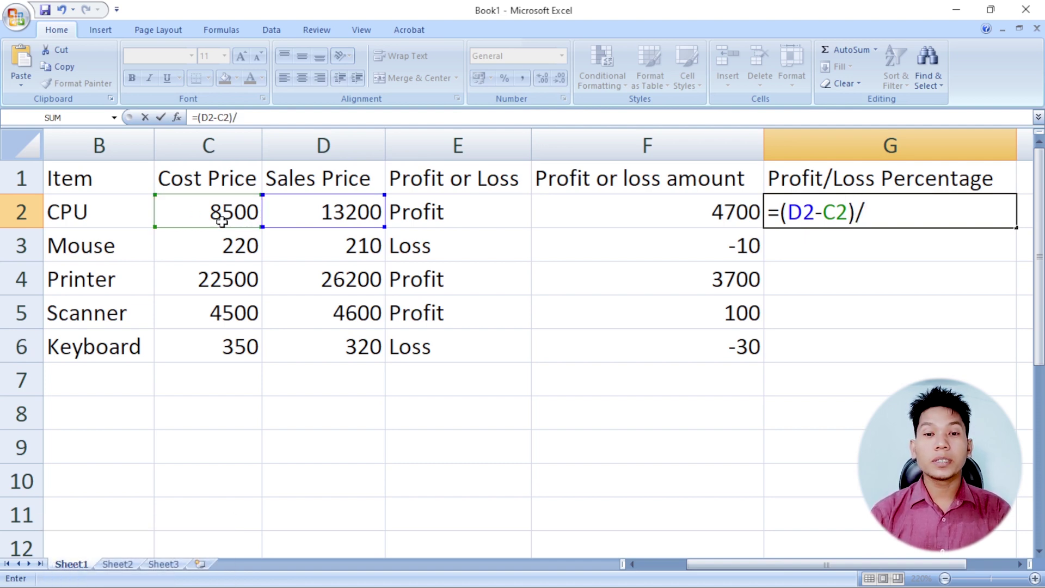
pyautogui.click(222, 215)
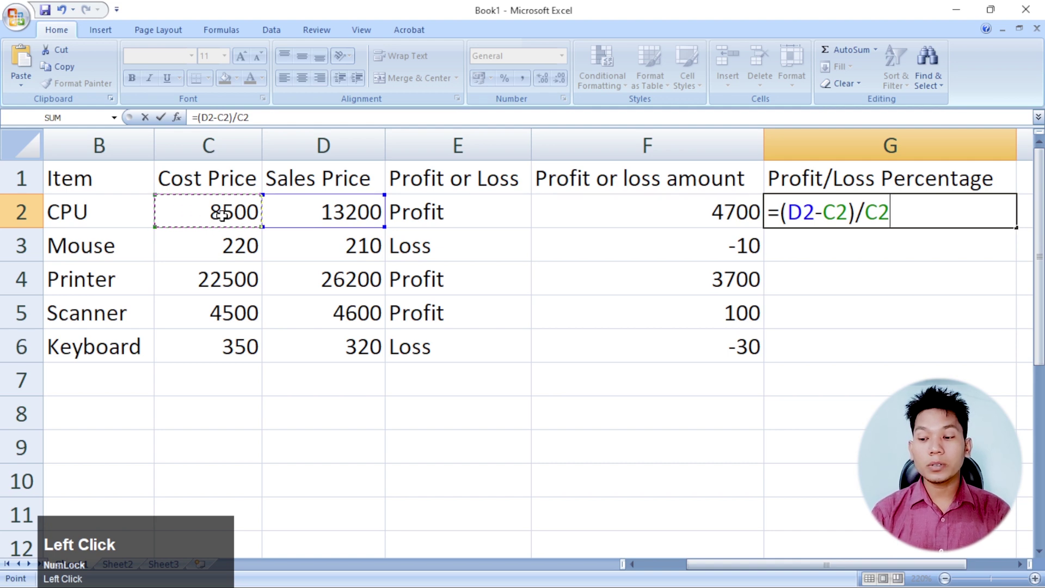
pyautogui.write('*100')
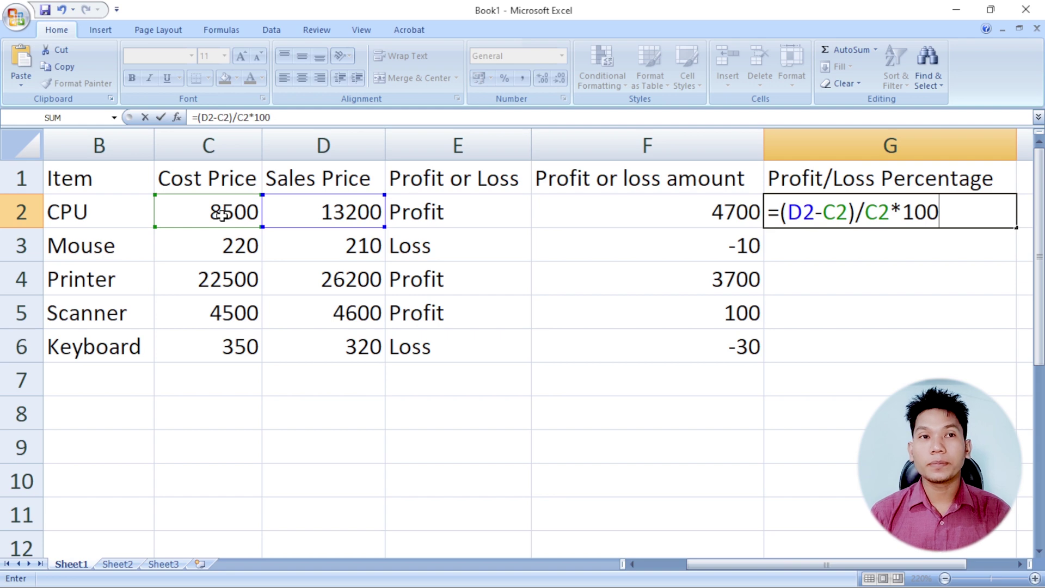
pyautogui.press('Return')
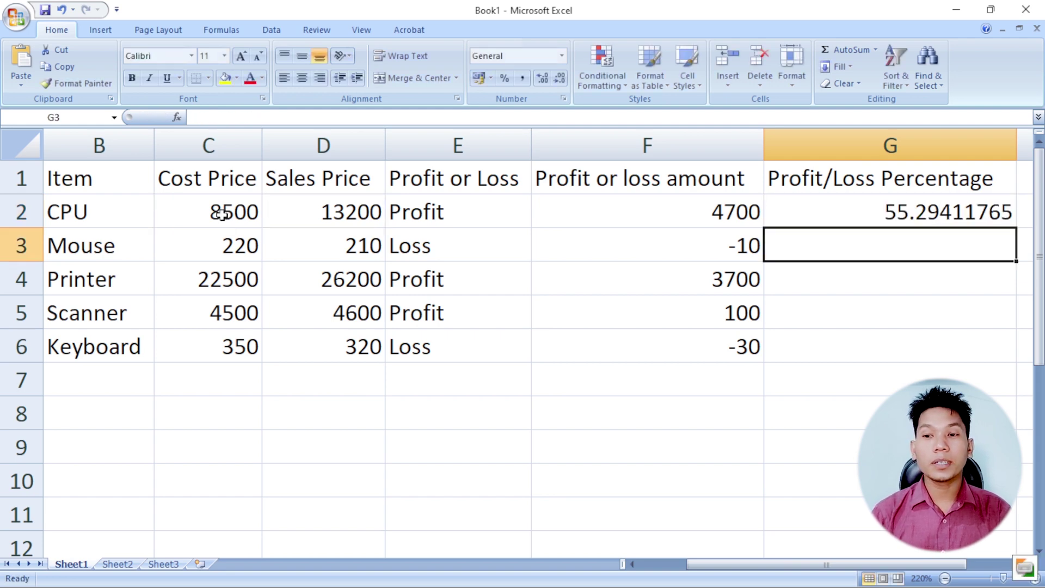
pyautogui.click(923, 218)
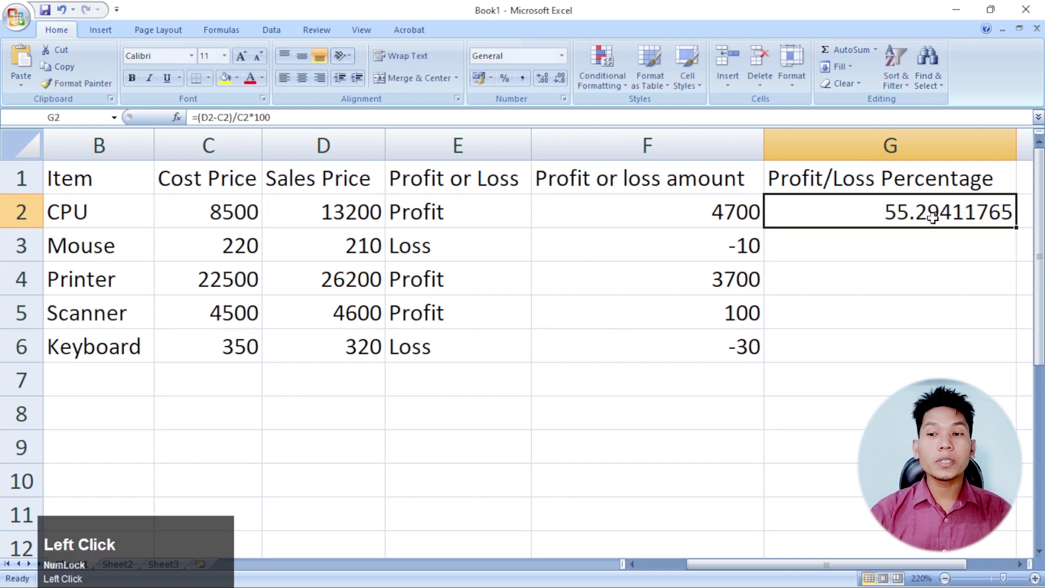
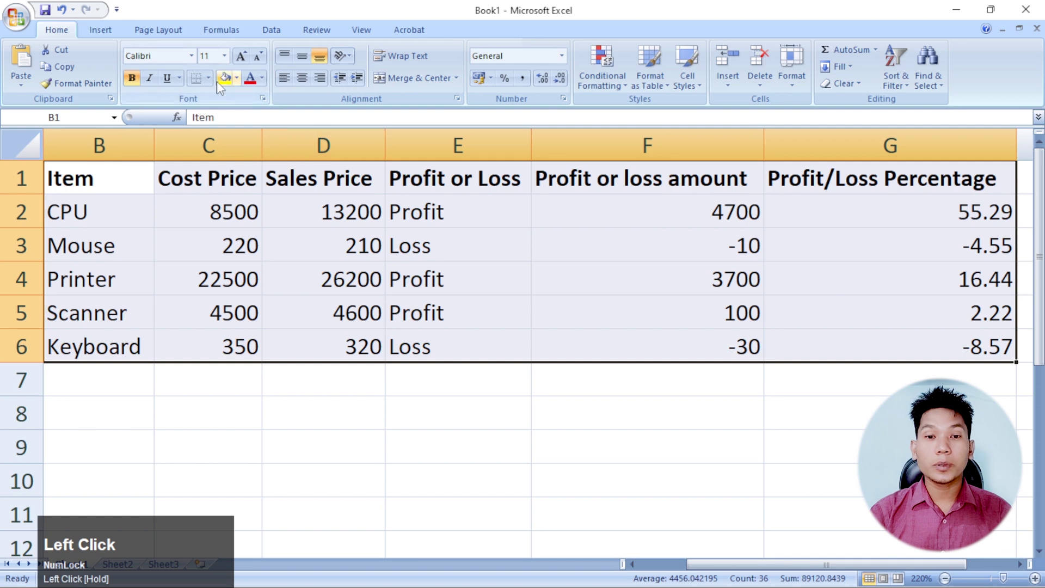
# Apply All Borders to every cell of the product table, then move to blank Sheet2.
pyautogui.click(223, 199)
pyautogui.click(756, 405)
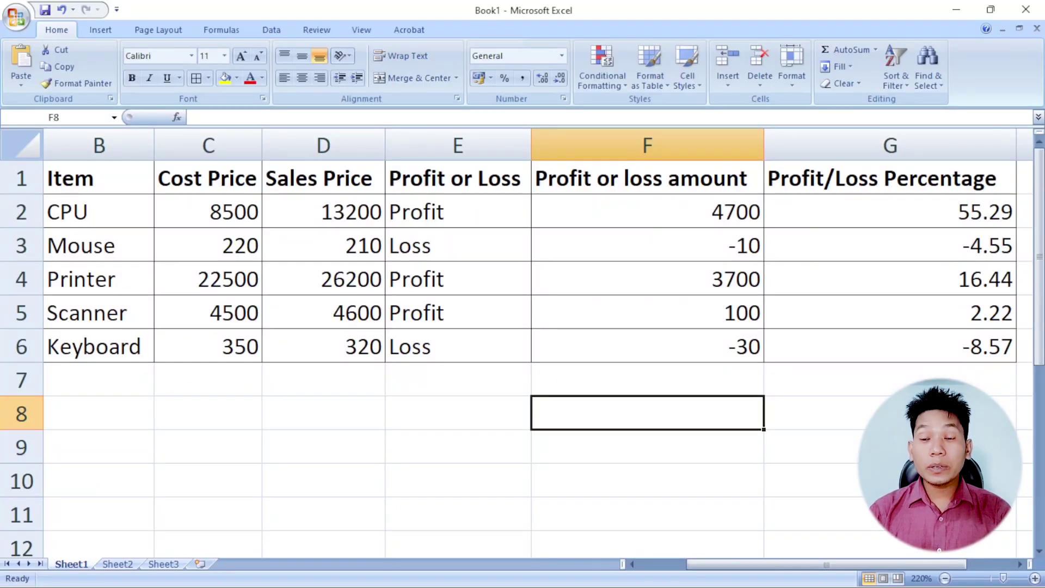
pyautogui.click(117, 563)
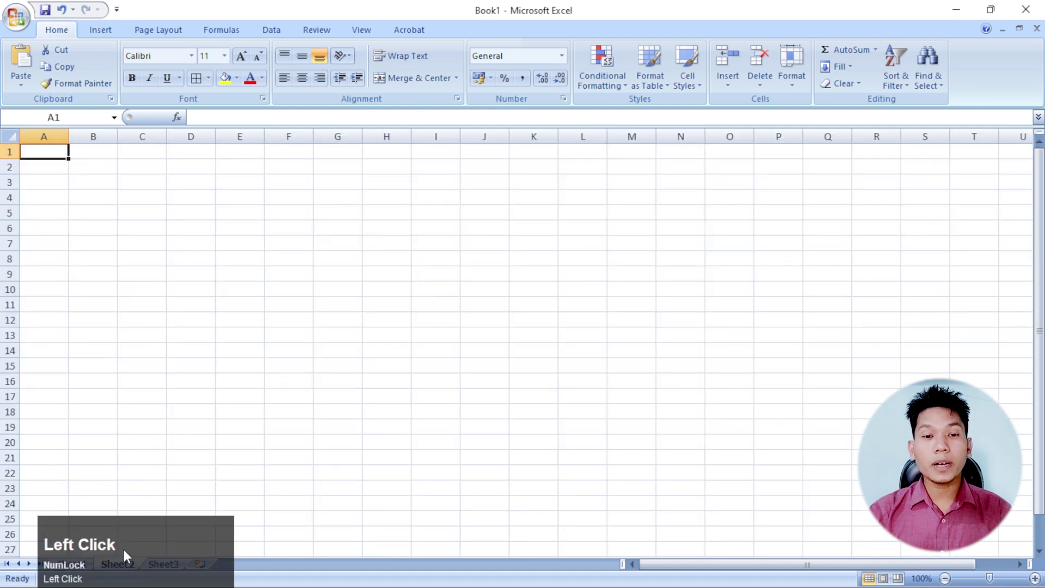
# Enter headers S.N, Name and Basic Salary in A2:C2 and fit column C.
pyautogui.keyDown('ctrl'); pyautogui.scroll(4, 348, 317); pyautogui.keyUp('ctrl')
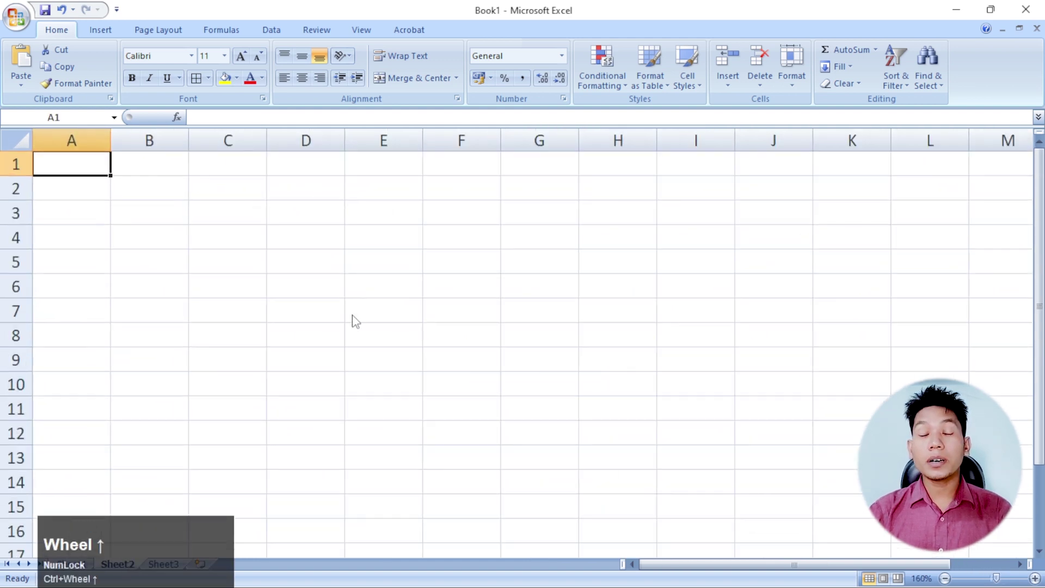
pyautogui.click(90, 186)
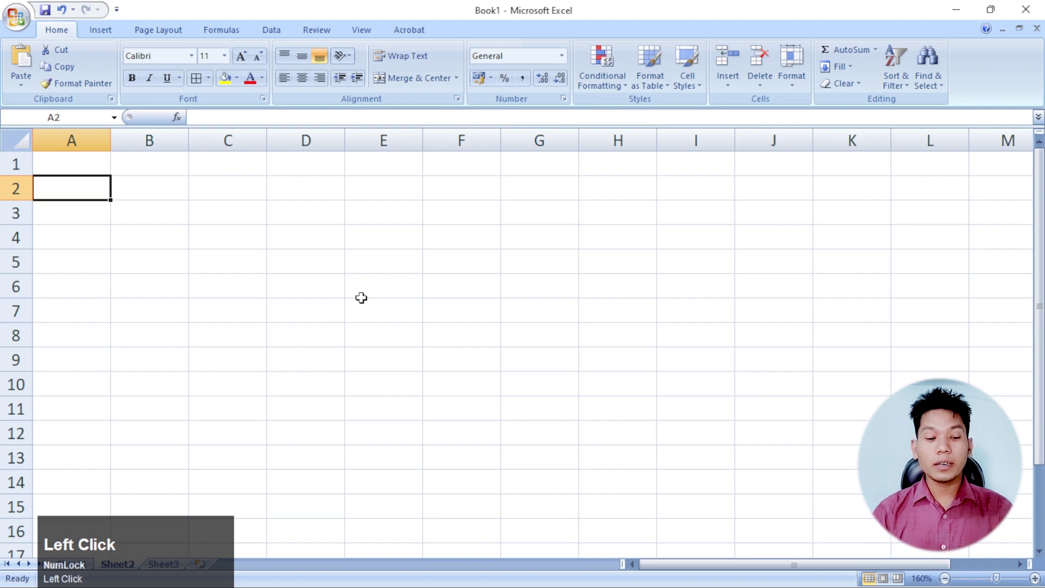
pyautogui.write('S.N')
pyautogui.press('Tab')
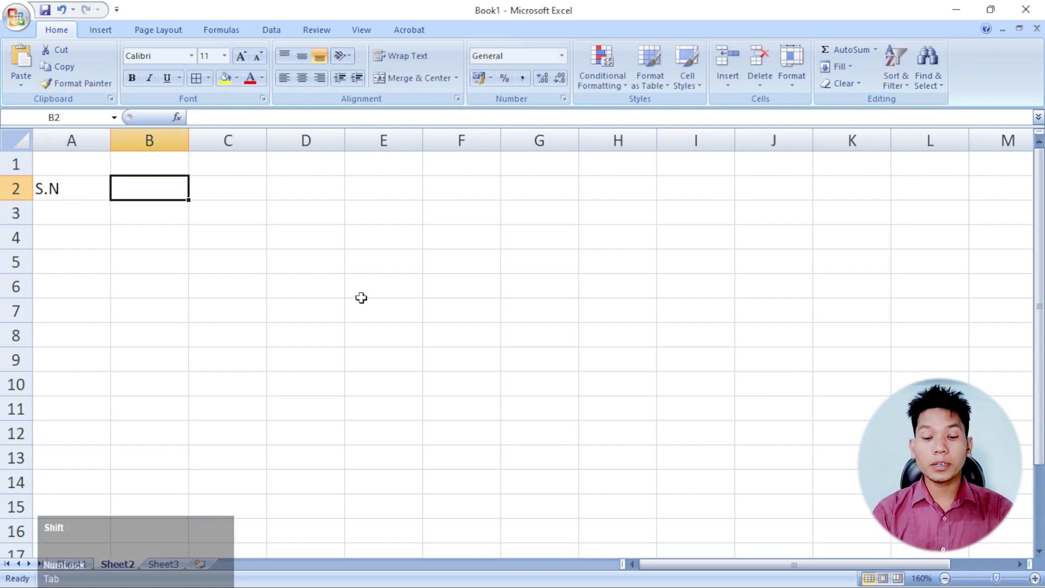
pyautogui.write('Name')
pyautogui.press('Tab')
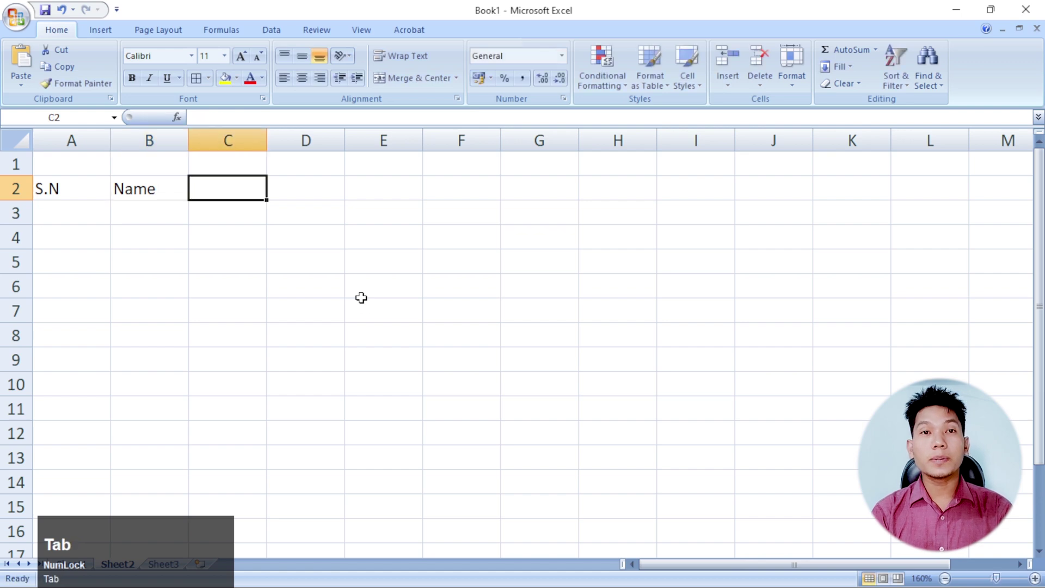
pyautogui.write('Basi')
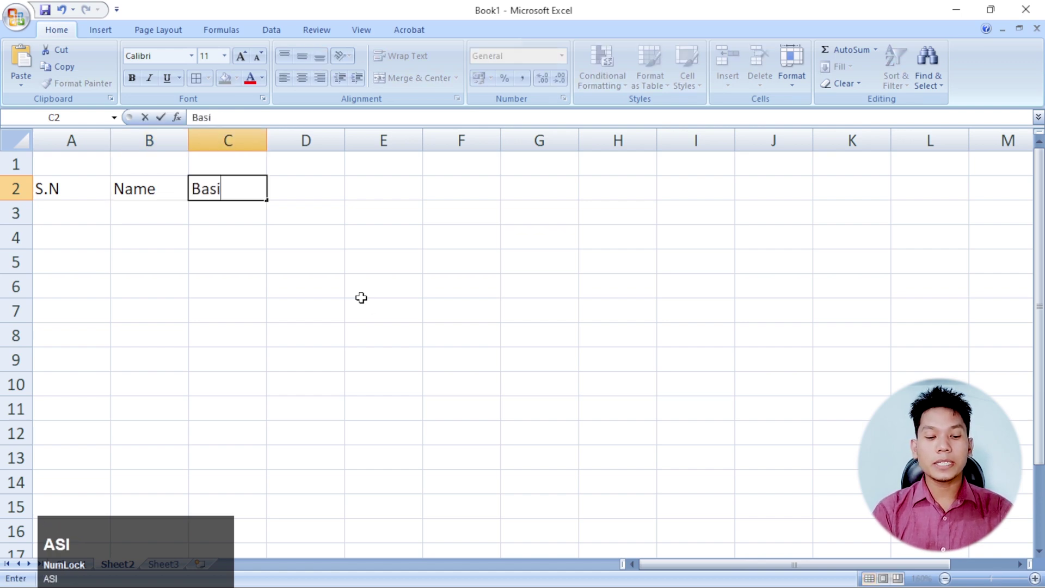
pyautogui.write('c Salary')
pyautogui.press('Tab')
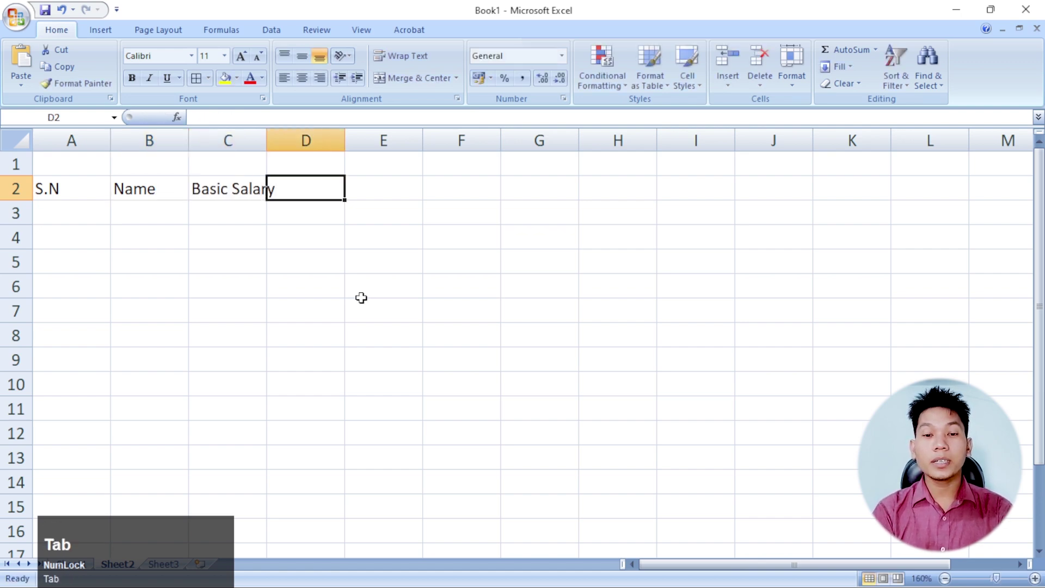
pyautogui.doubleClick(267, 141)
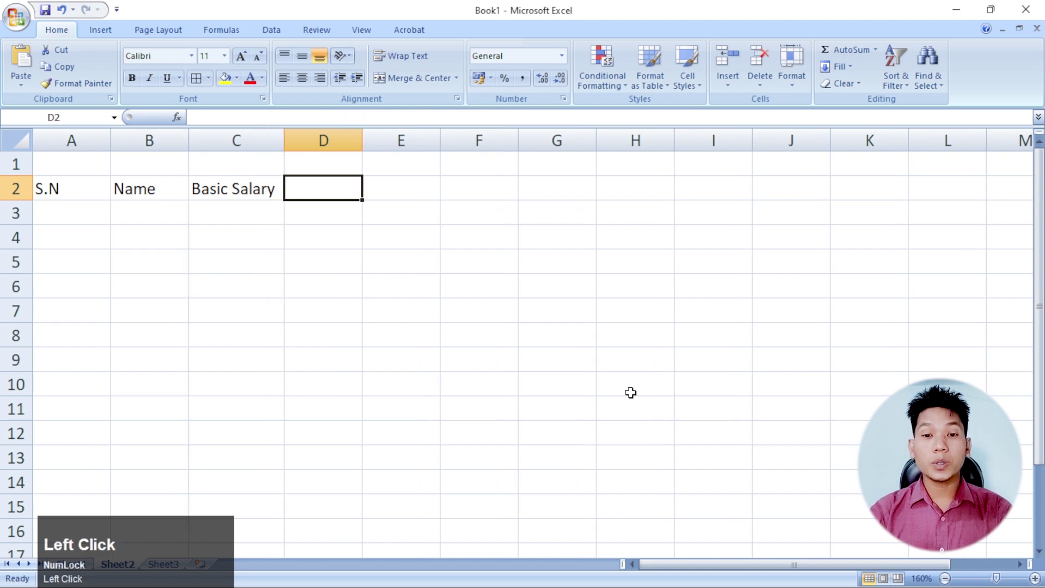
# Add the Bonus, Tax and Amount headers in D2:F2.
pyautogui.write('Bonus')
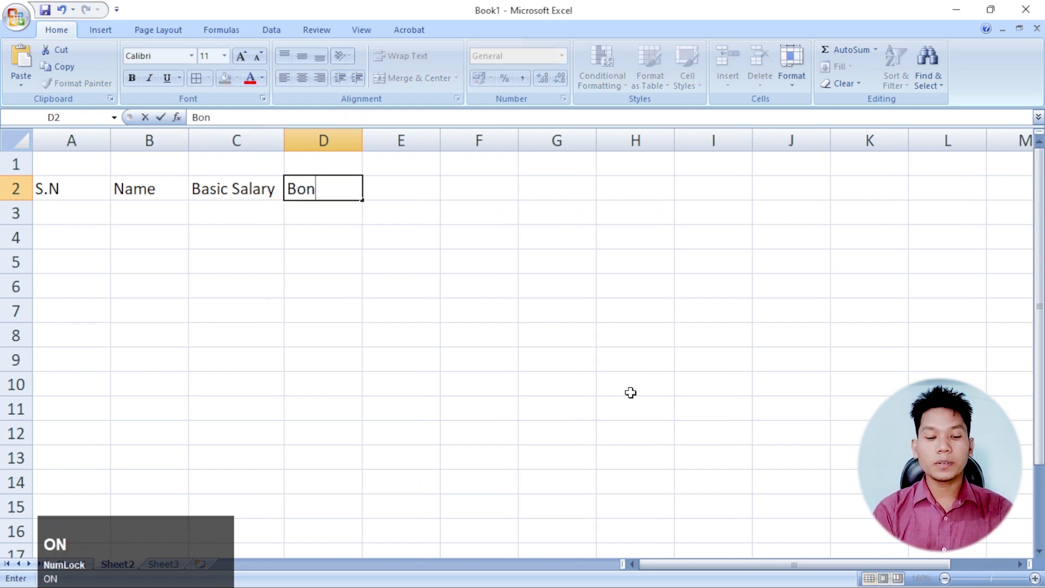
pyautogui.press('Tab')
pyautogui.write('Tax')
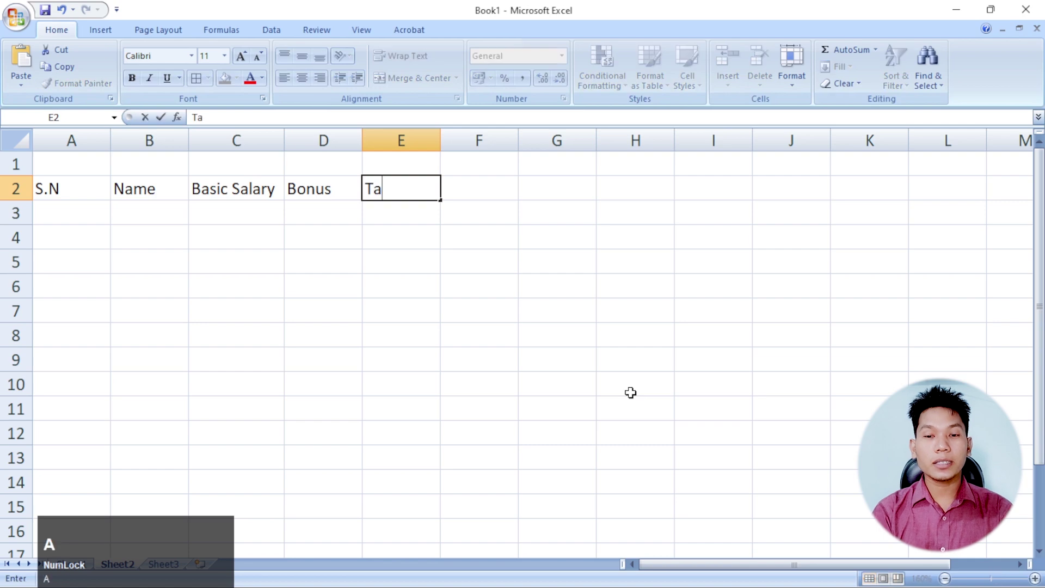
pyautogui.press('Tab')
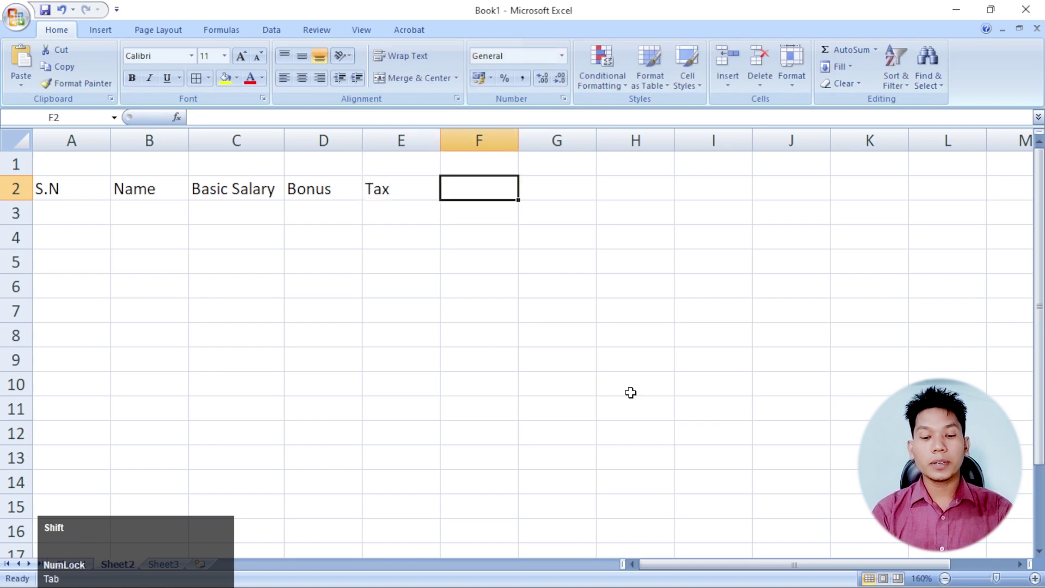
pyautogui.write('Amount')
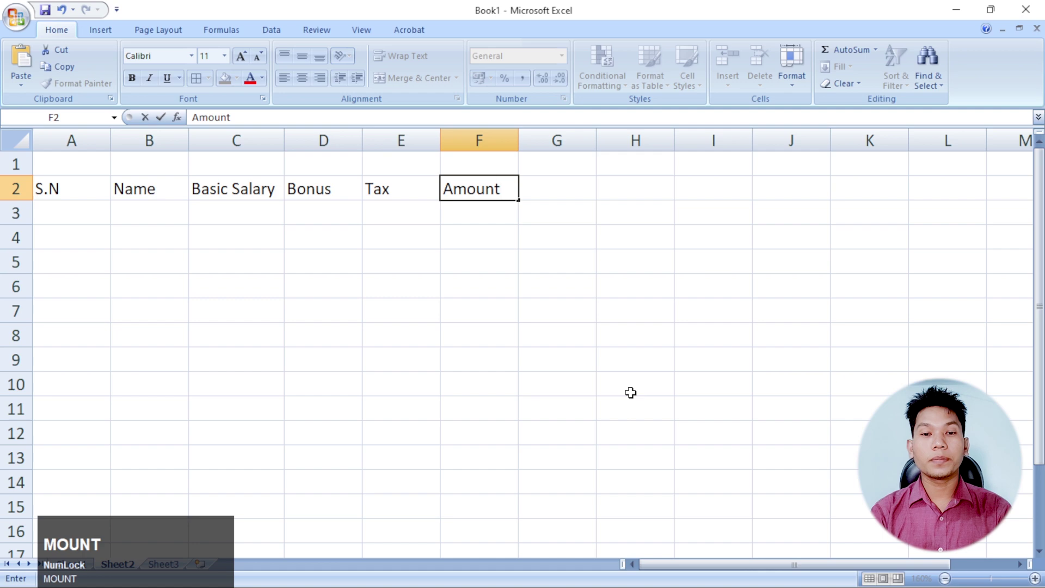
pyautogui.press('Return')
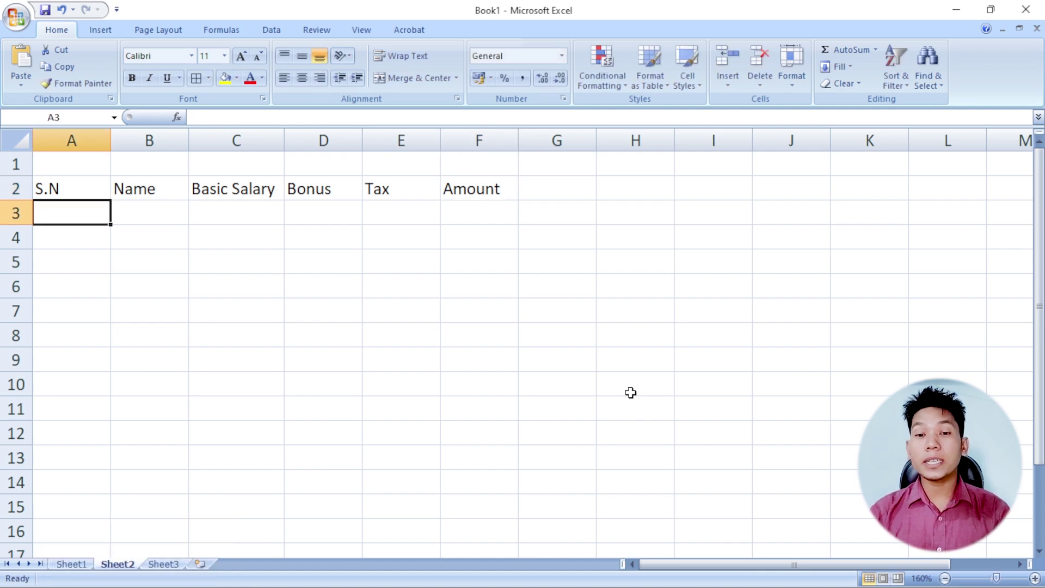
# Merge A1:F1 and enter the bold title 'Kotahi Training Center'.
pyautogui.moveTo(95, 168); pyautogui.dragTo(455, 163)
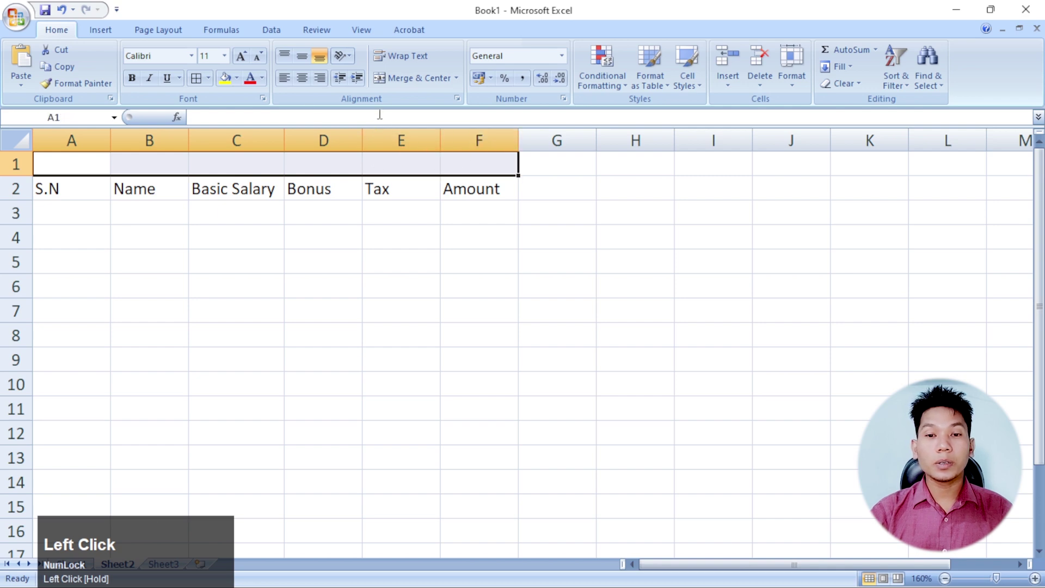
pyautogui.click(410, 80)
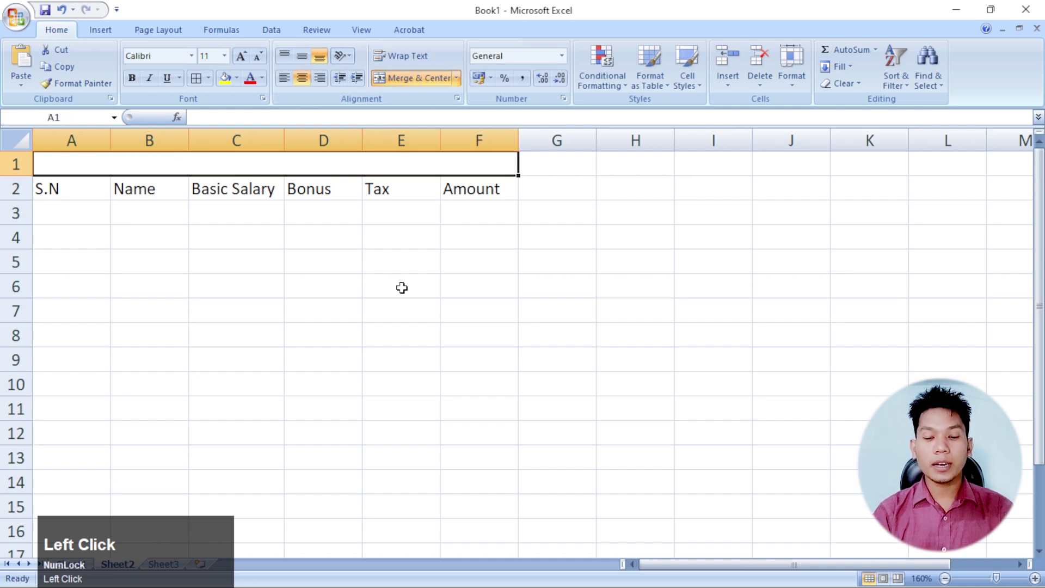
pyautogui.write('Kotahi Tra')
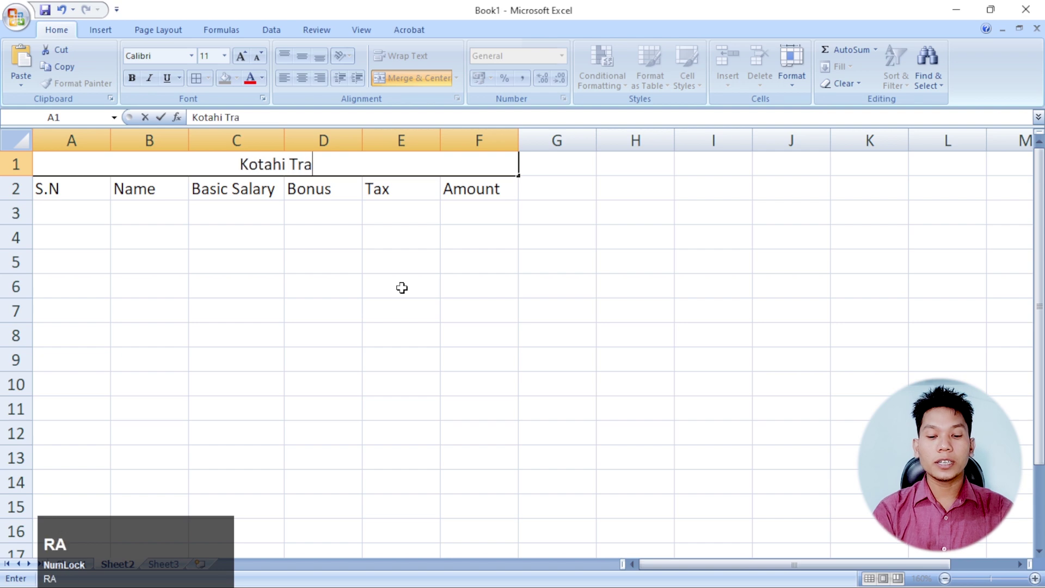
pyautogui.write('ining Center')
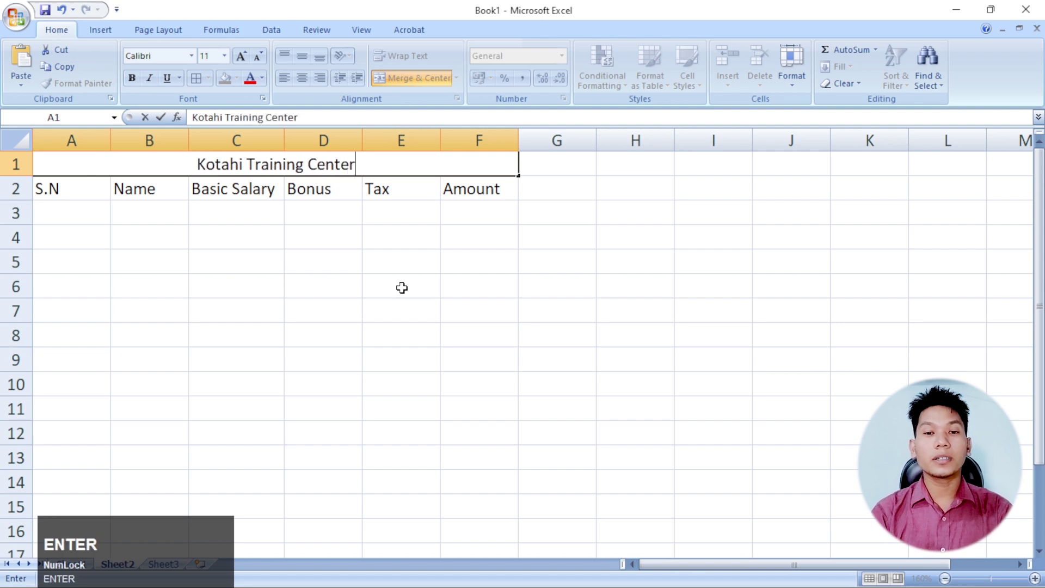
pyautogui.press('BackSpace')
pyautogui.write('e')
pyautogui.press('BackSpace')
pyautogui.write('r')
pyautogui.moveTo(344, 254); pyautogui.dragTo(342, 237)
pyautogui.click(251, 171)
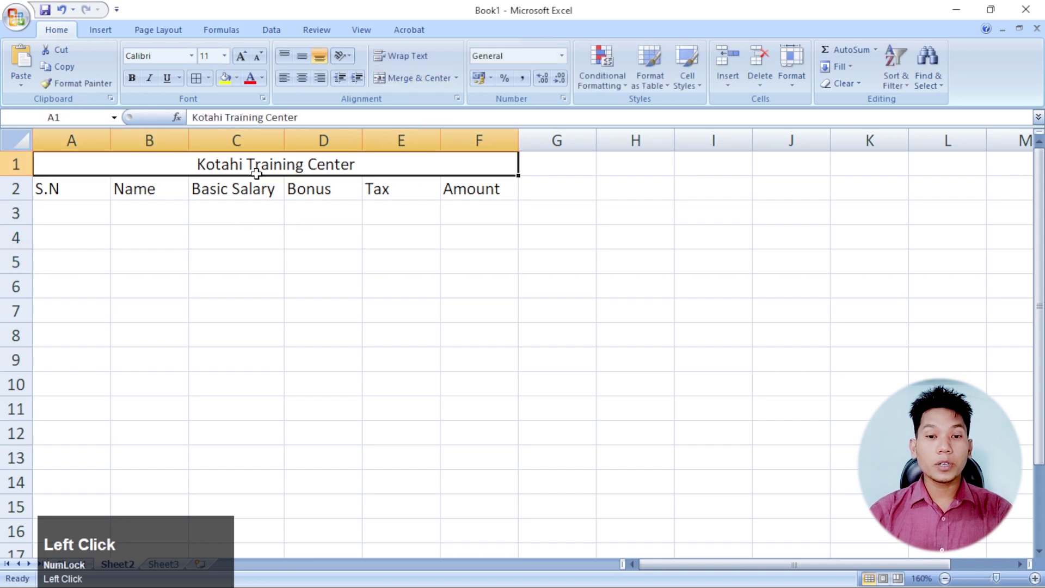
pyautogui.click(132, 78)
# Fill A3:A8 with centred serial numbers 1–6, fit column A and widen column B.
pyautogui.click(88, 213)
pyautogui.write('1')
pyautogui.press('Return')
pyautogui.click(89, 212)
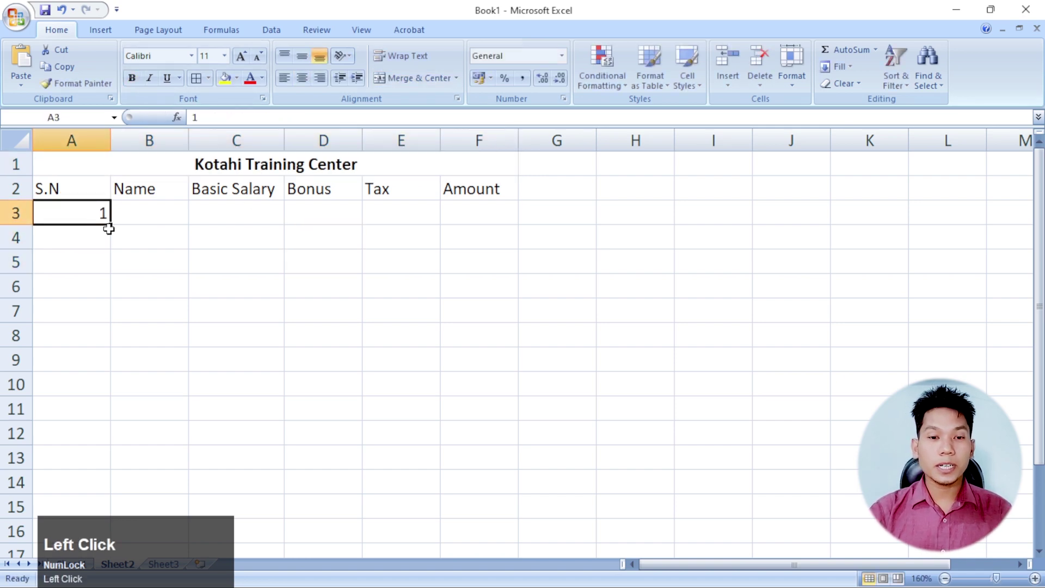
pyautogui.moveTo(109, 227); pyautogui.dragTo(119, 338)
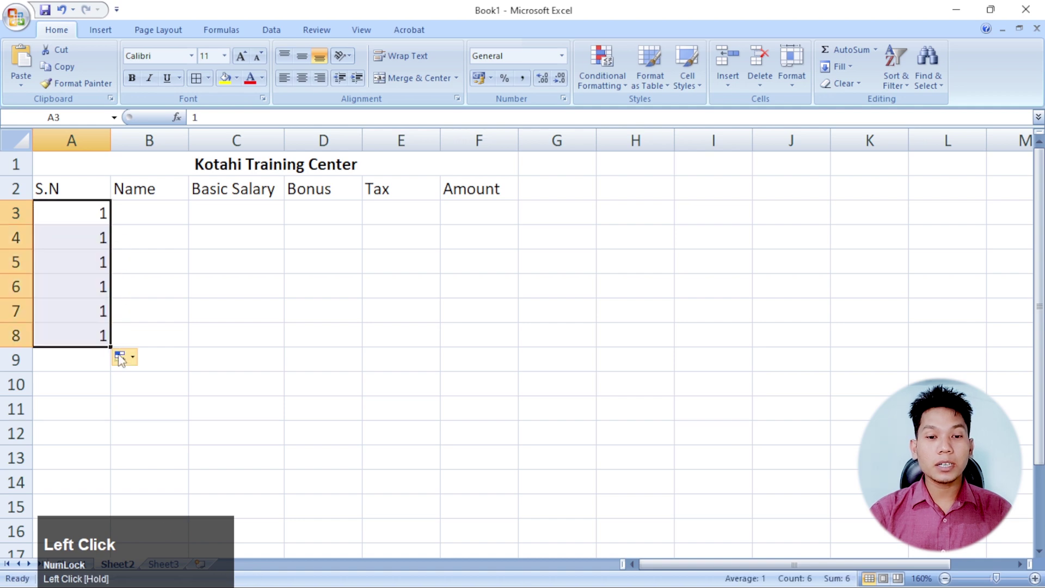
pyautogui.click(119, 357)
pyautogui.click(162, 395)
pyautogui.click(302, 77)
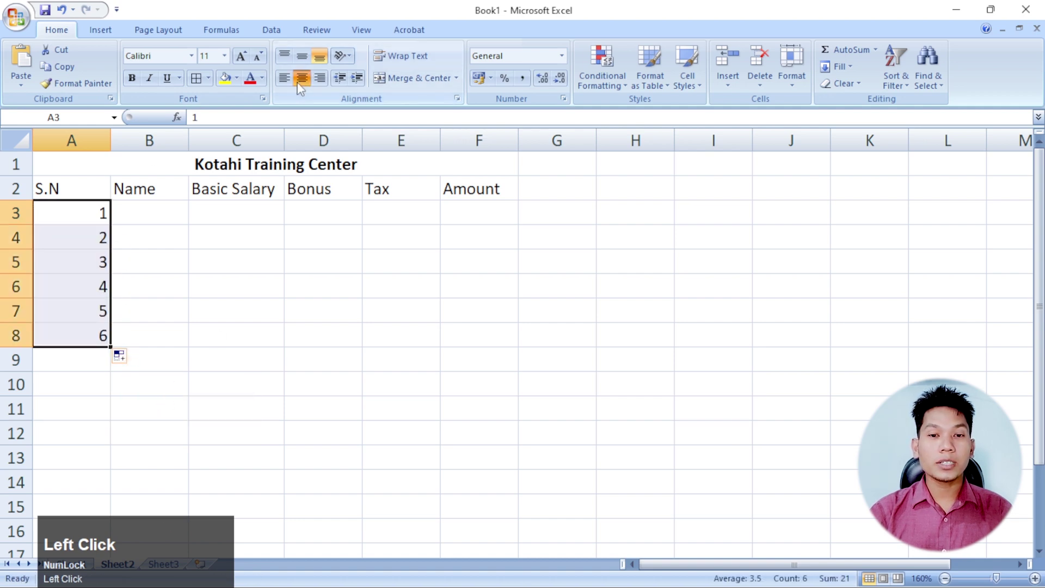
pyautogui.doubleClick(111, 140)
pyautogui.click(112, 210)
pyautogui.moveTo(143, 145); pyautogui.dragTo(245, 144)
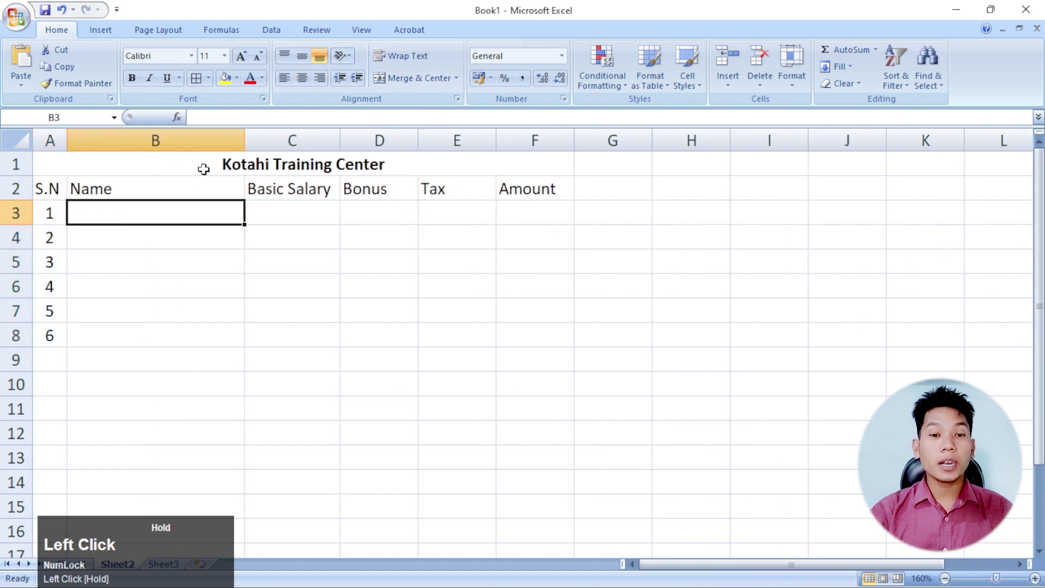
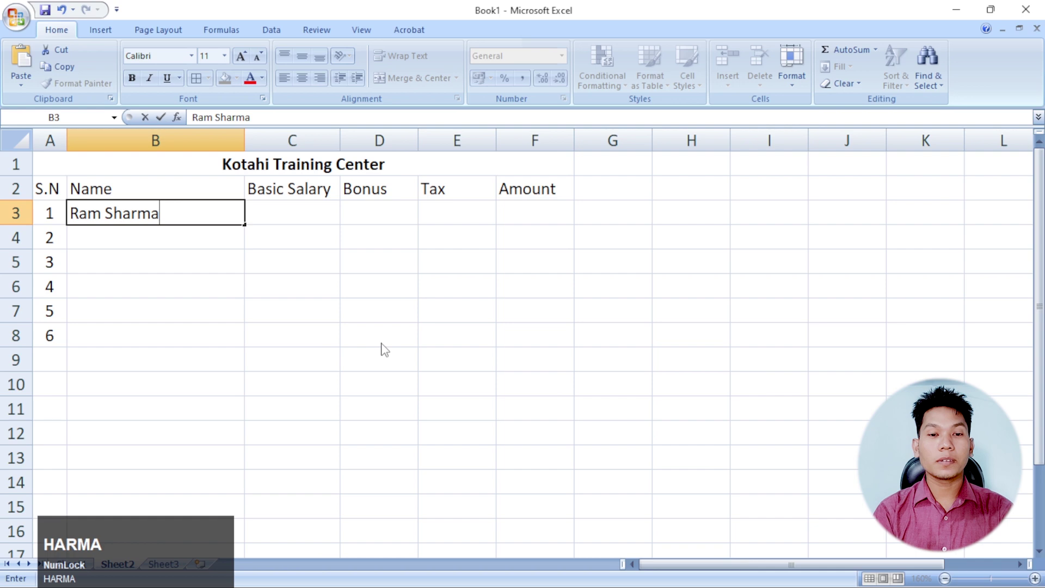
# Enter the first three employee names in B3:B5.
pyautogui.press('Return')
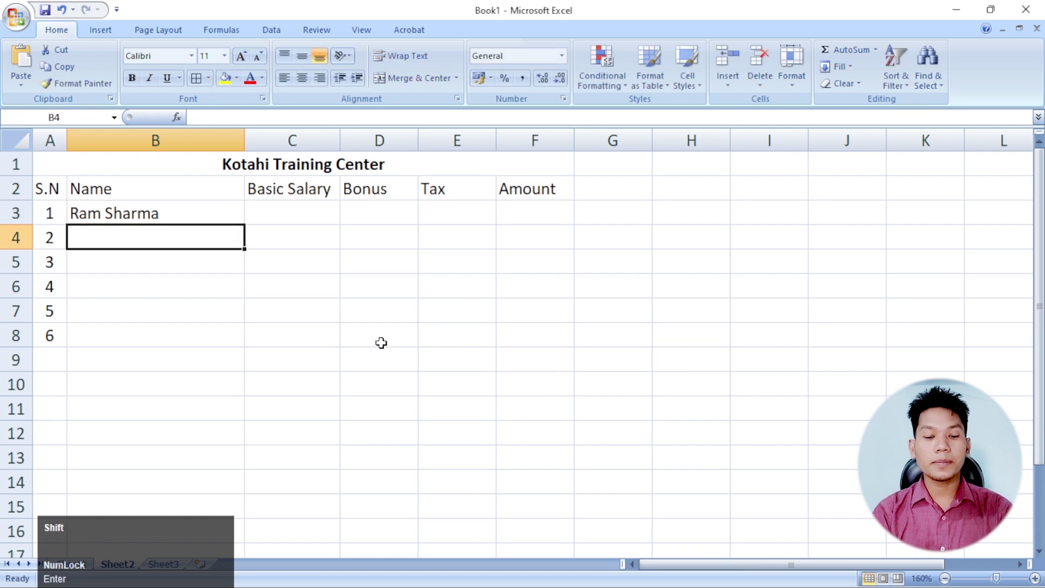
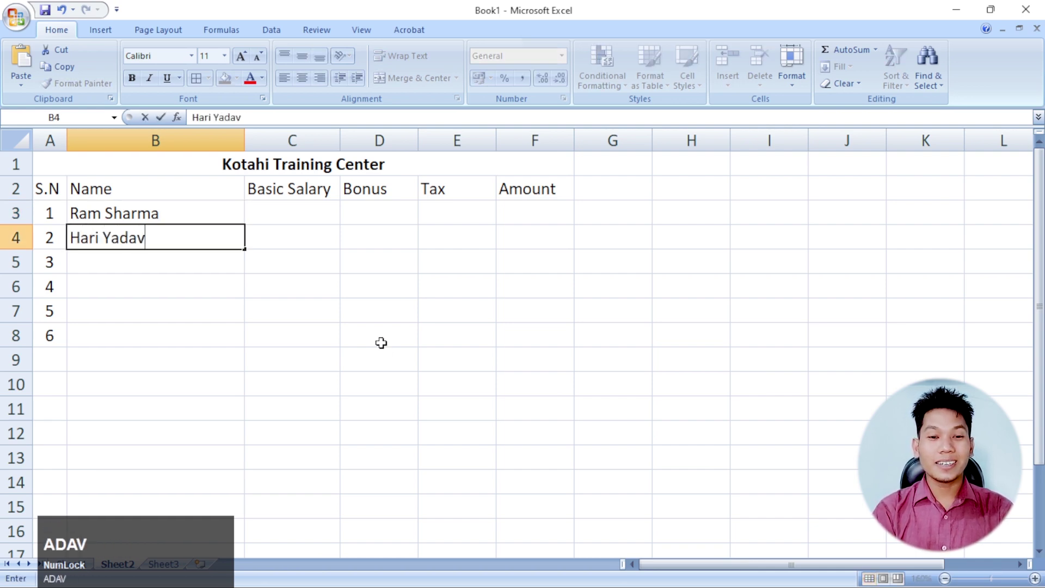
pyautogui.press('Return')
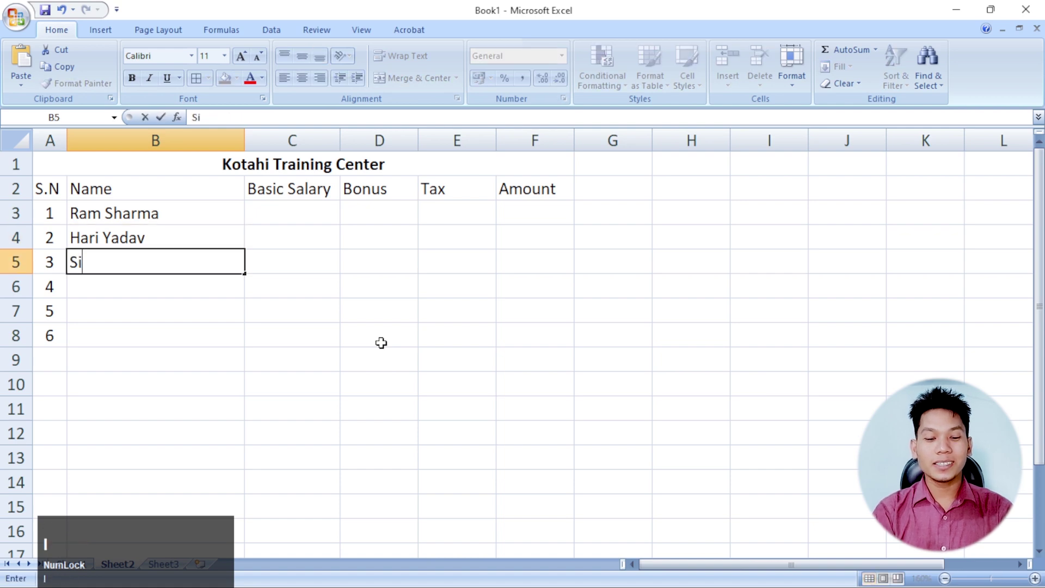
pyautogui.press('Return')
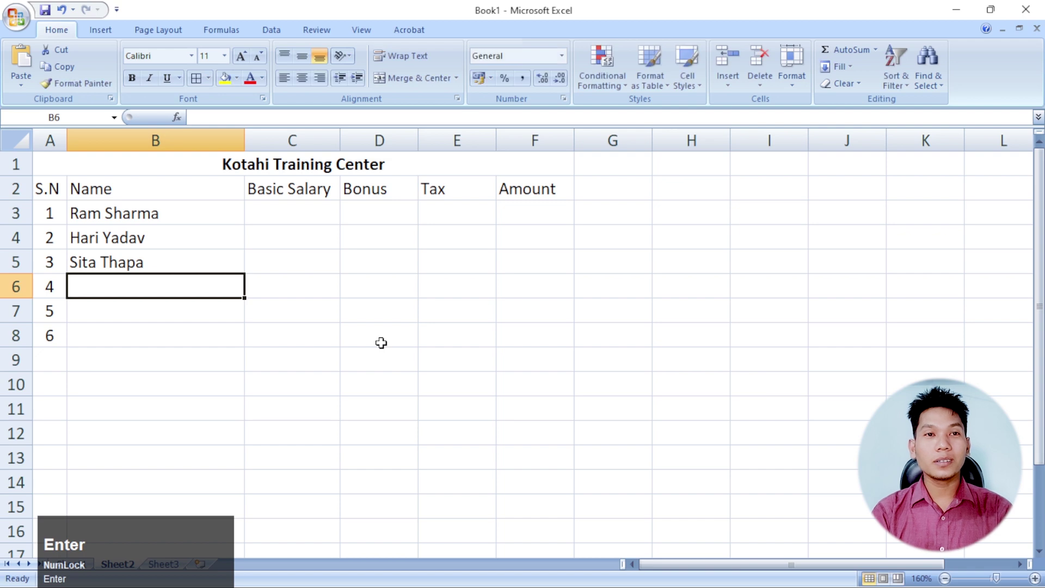
# Enter the last two employee names in B6:B7 and clear the extra serial number 6 in A8.
pyautogui.press('shift')
pyautogui.write('I')
pyautogui.press('BackSpace')
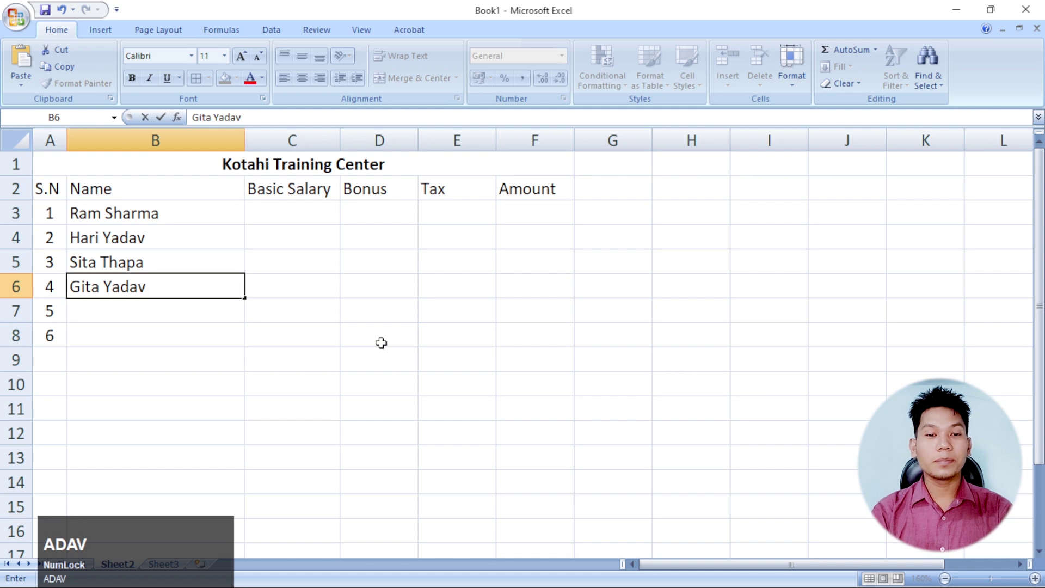
pyautogui.press('Return')
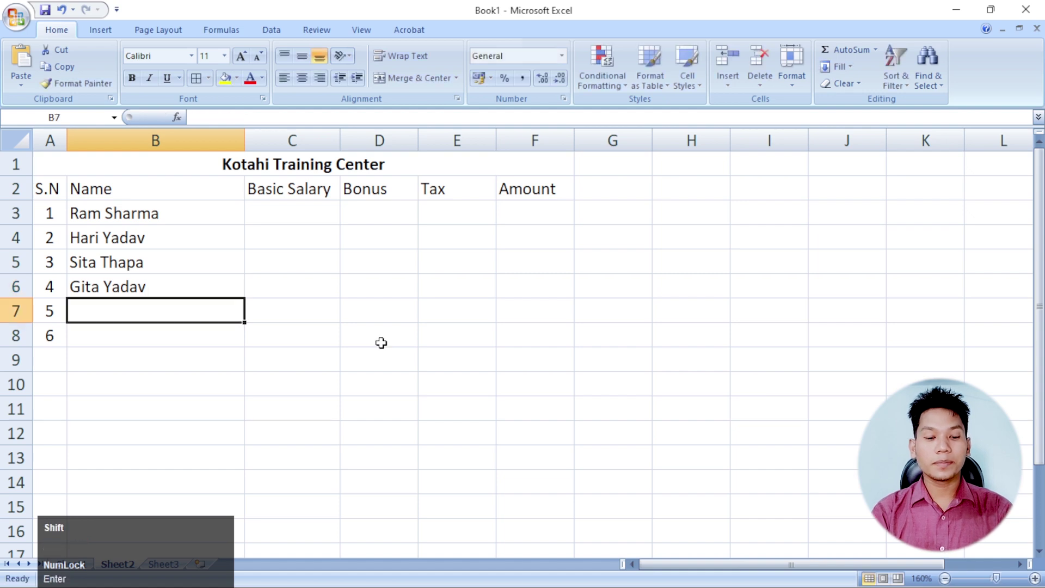
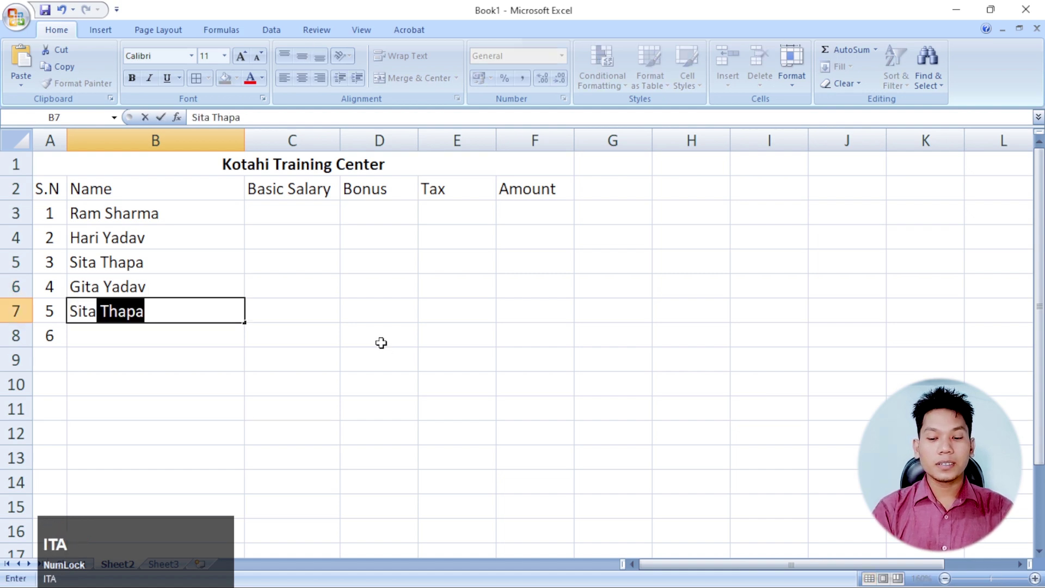
pyautogui.press('Return')
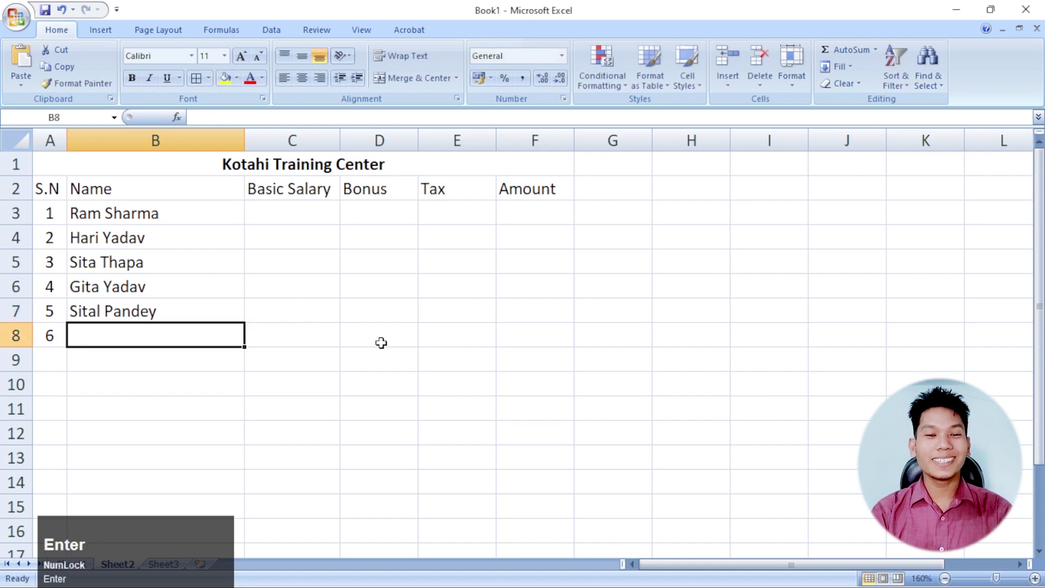
pyautogui.click(45, 336)
pyautogui.press('Delete')
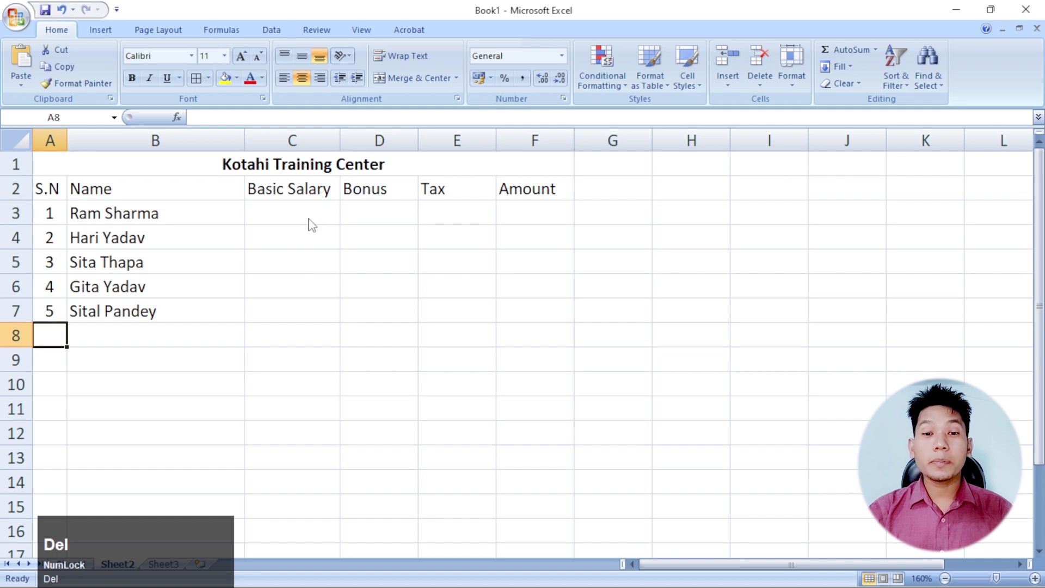
pyautogui.click(309, 217)
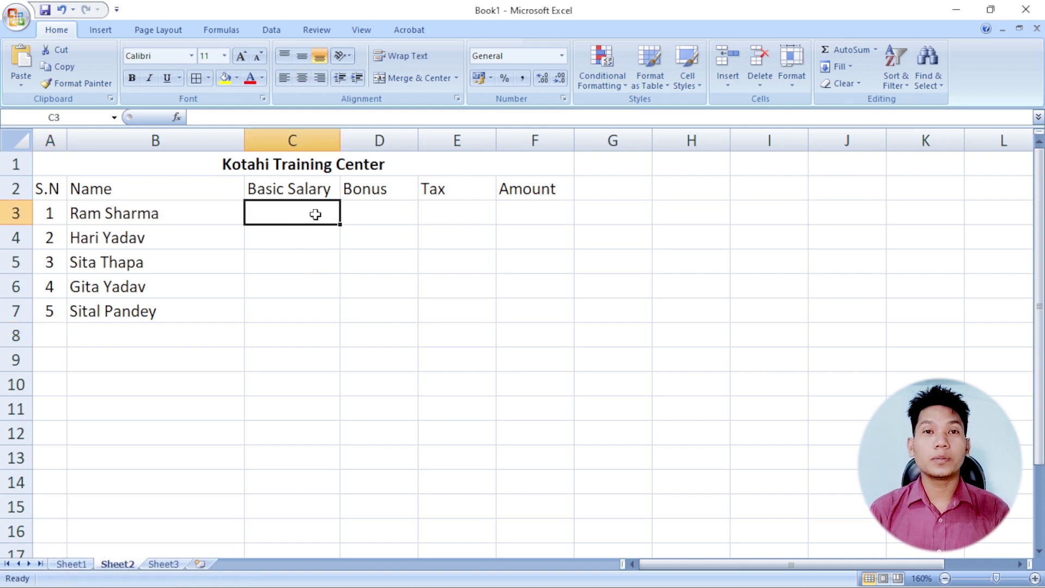
# Enter basic salaries 15000, 12500 and 13020 in C3:C5.
pyautogui.write('15000')
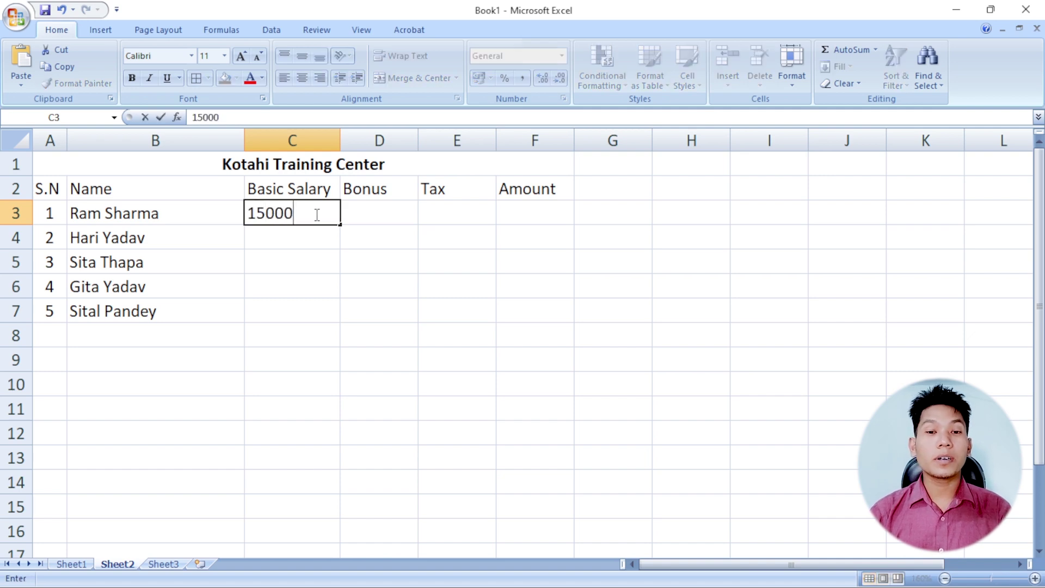
pyautogui.press('Return')
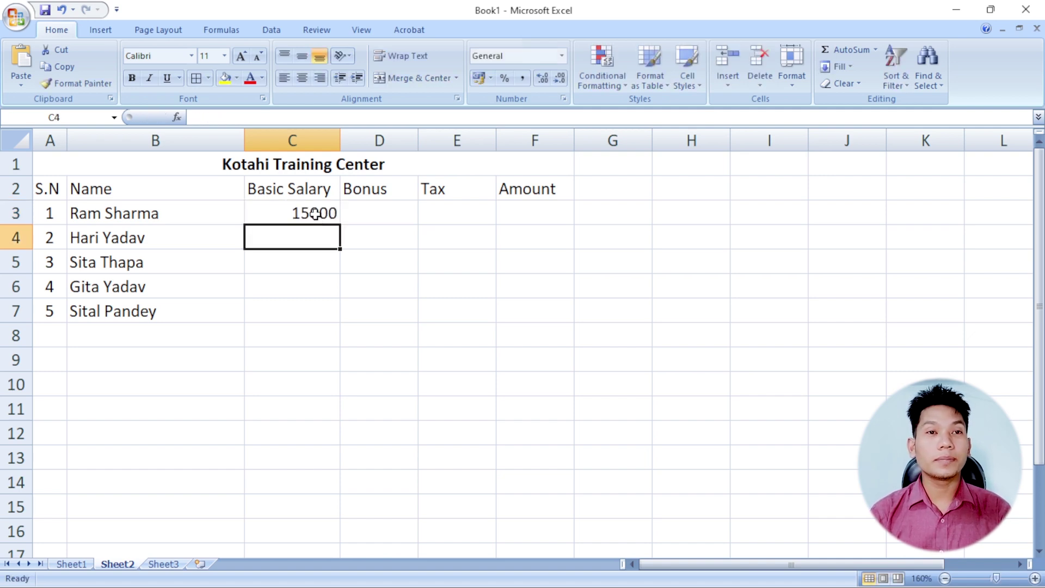
pyautogui.write('12500')
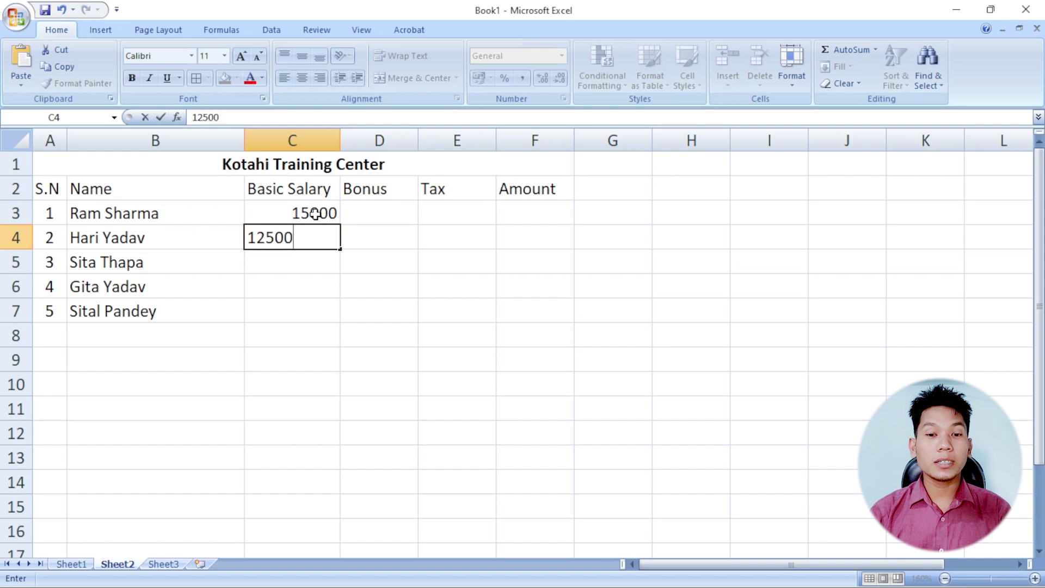
pyautogui.press('Return')
pyautogui.write('1320')
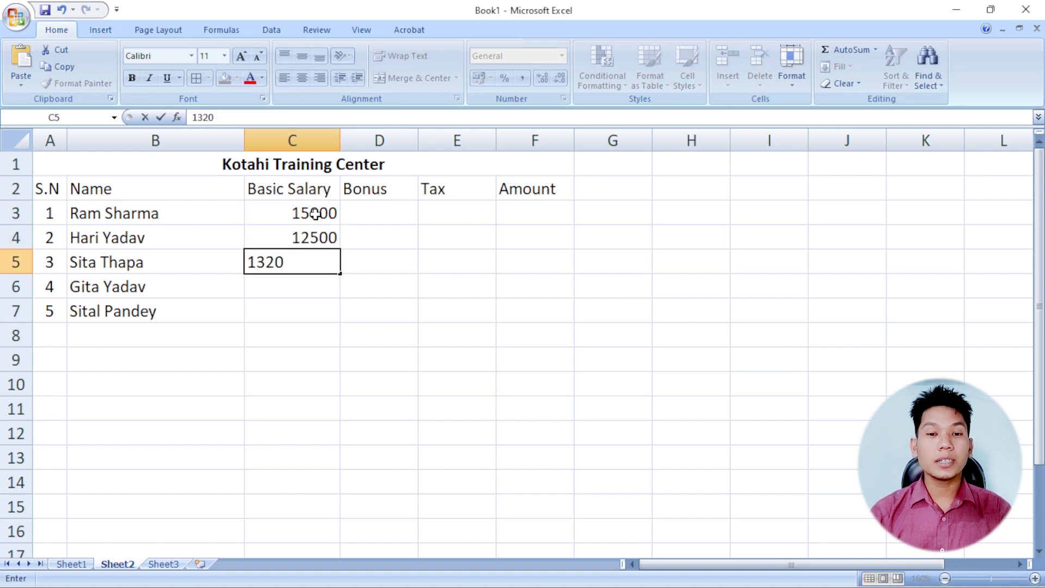
pyautogui.press('Return')
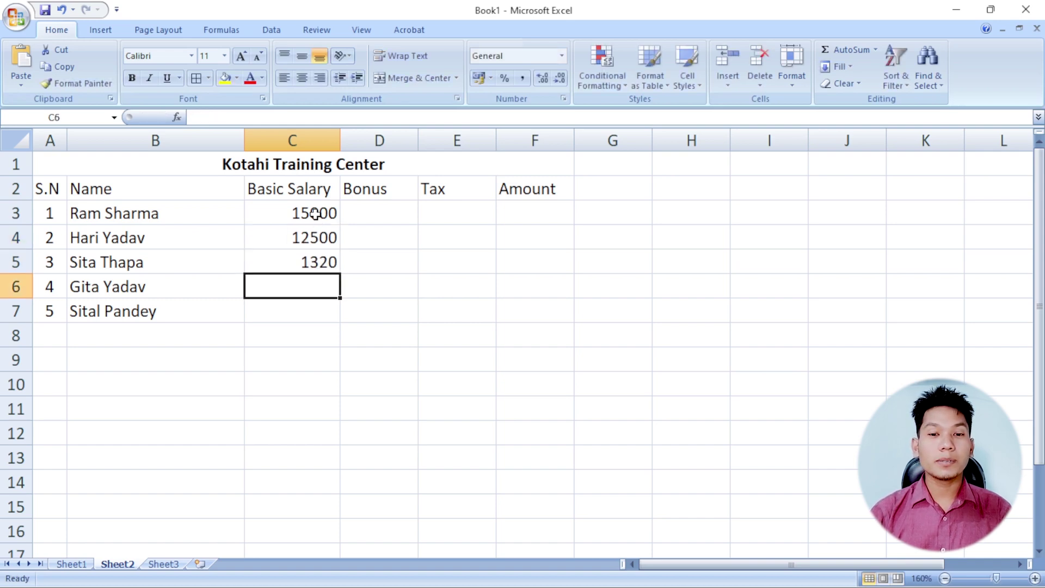
pyautogui.click(321, 266)
pyautogui.write('13020')
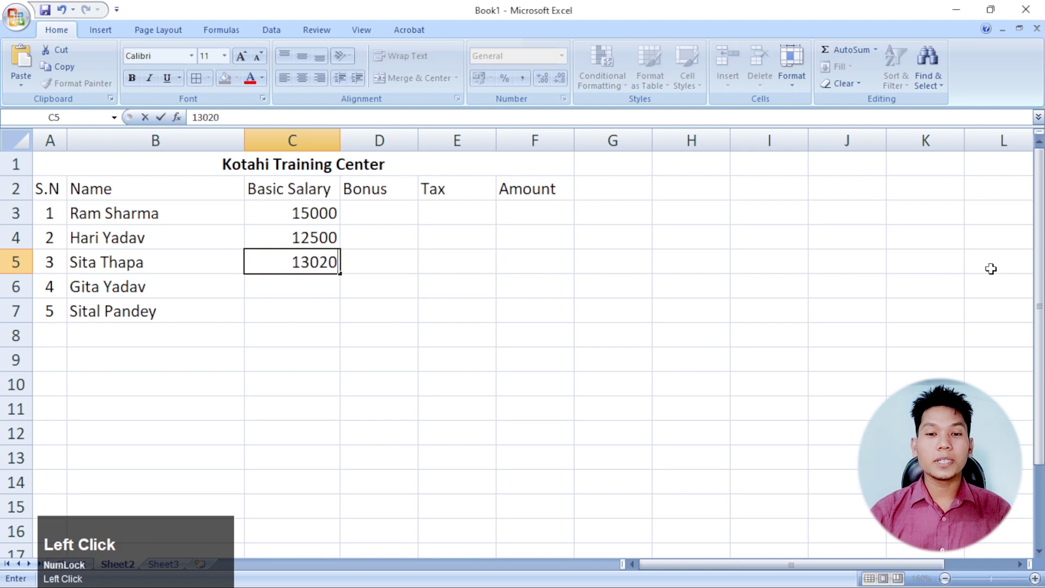
pyautogui.press('Return')
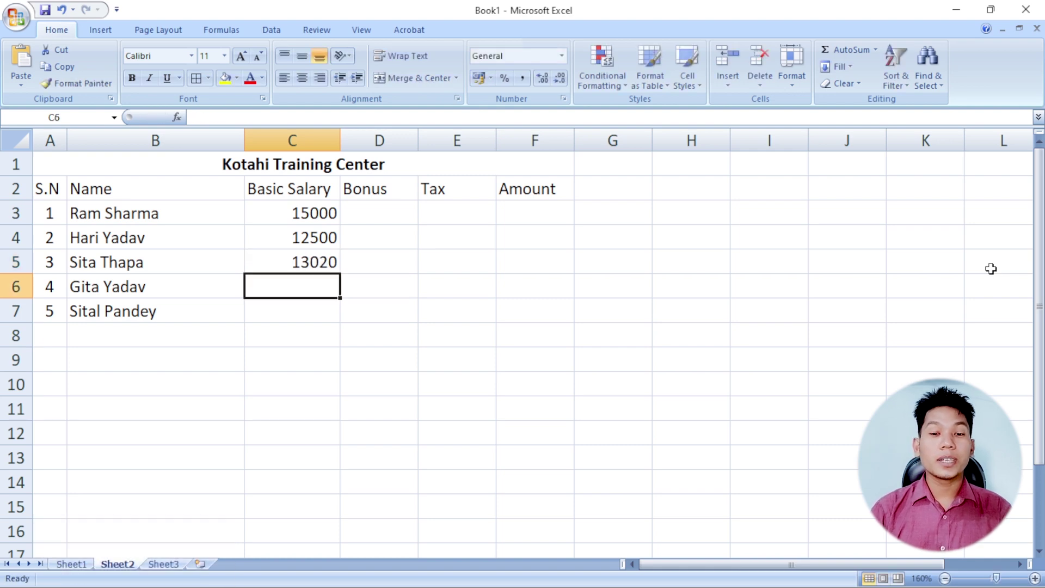
# Enter basic salaries 16050 and 21500 in C6:C7.
pyautogui.write('16')
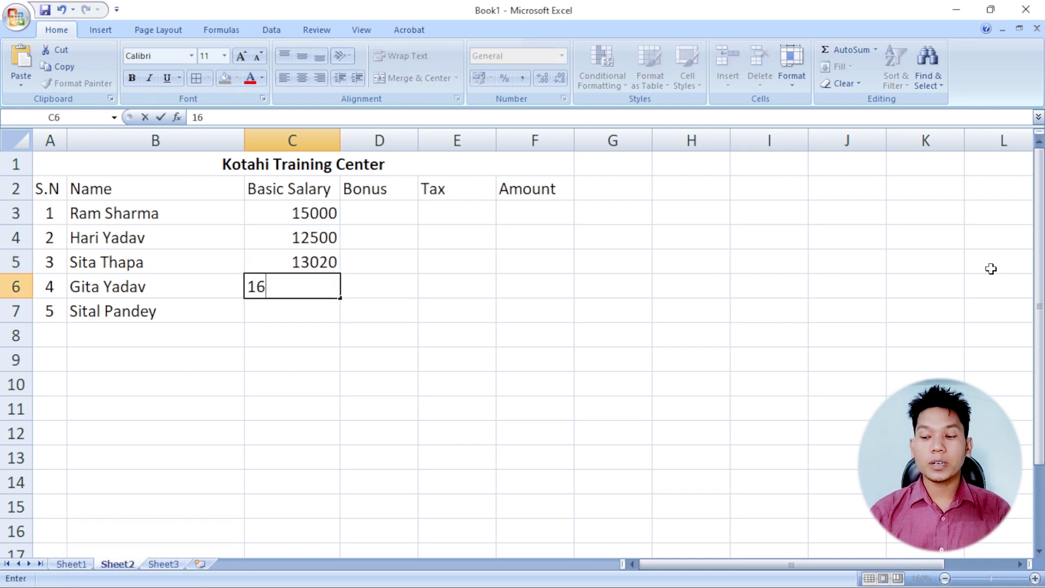
pyautogui.write('50')
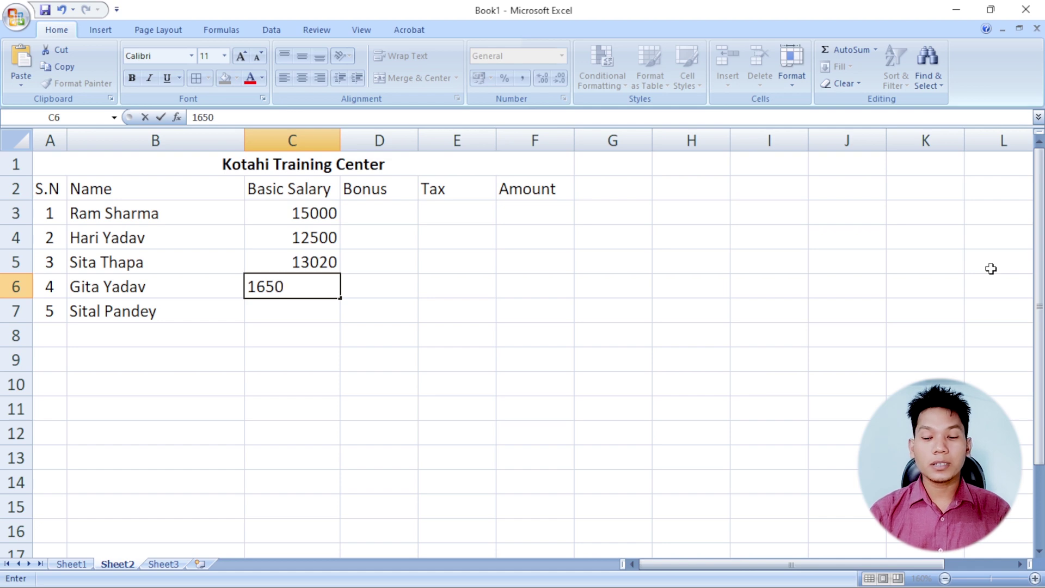
pyautogui.press('BackSpace')
pyautogui.press('BackSpace')
pyautogui.write('050')
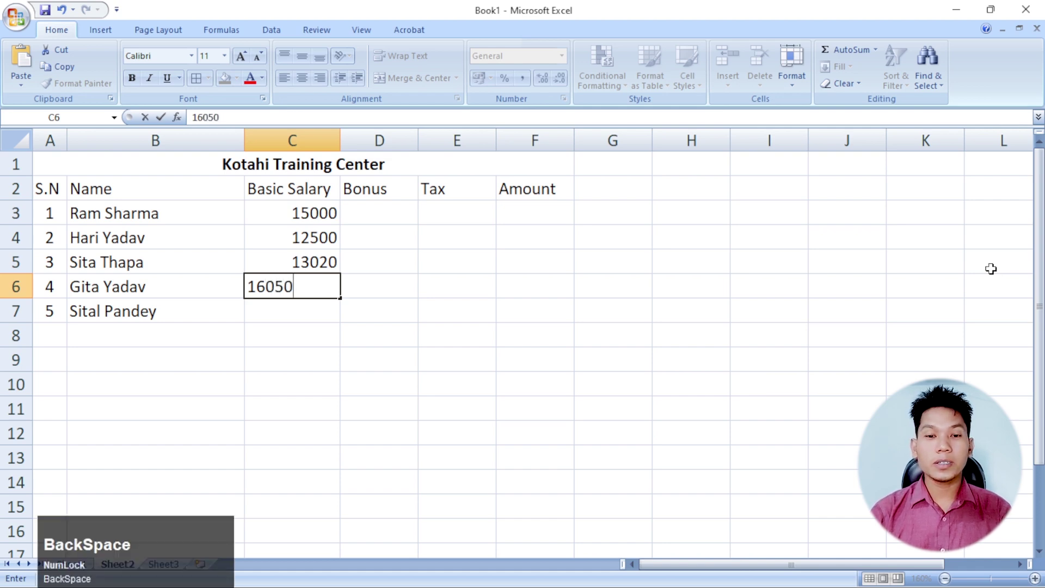
pyautogui.press('Return')
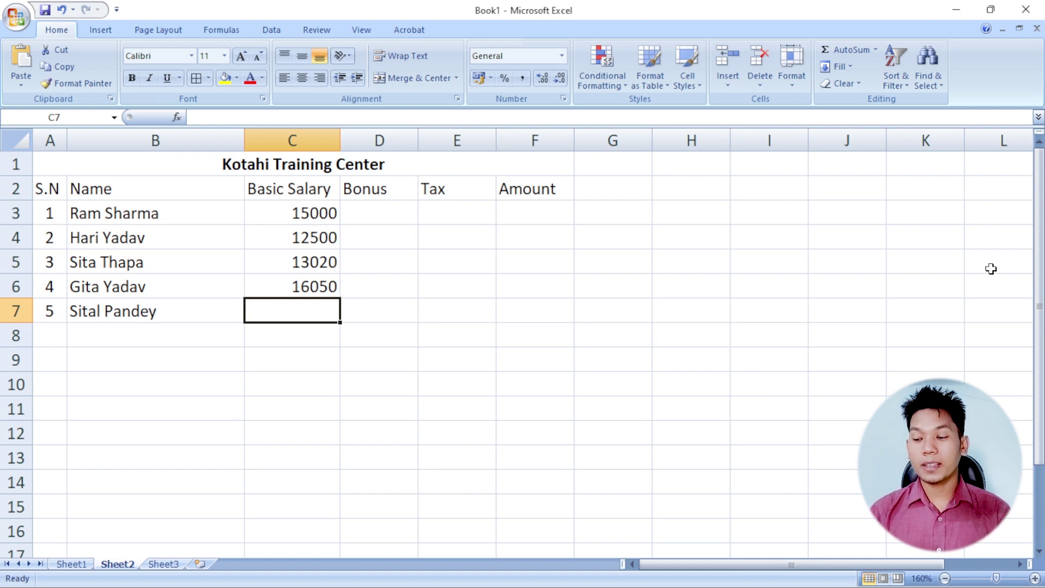
pyautogui.write('21500')
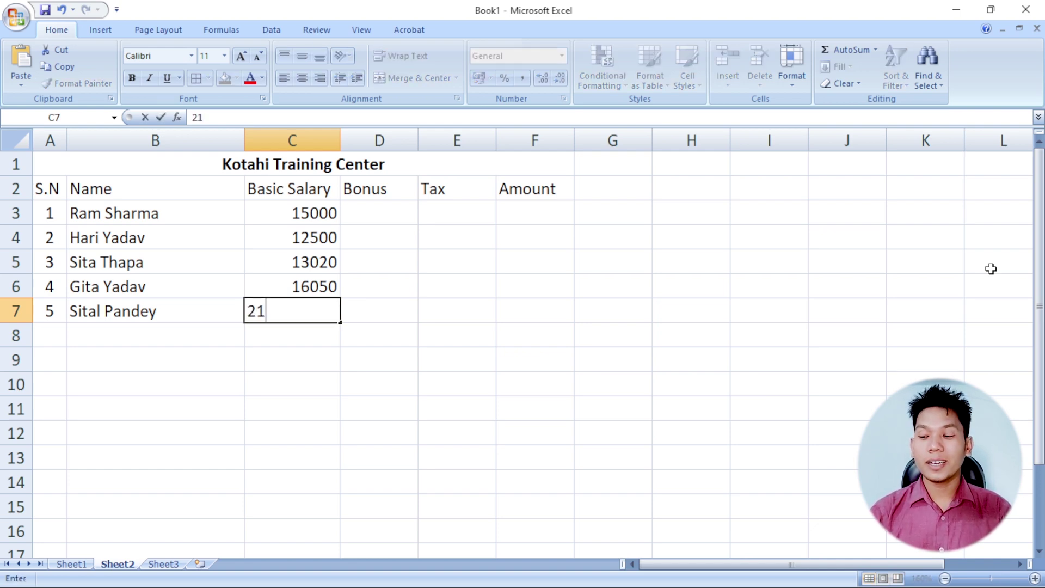
pyautogui.press('Return')
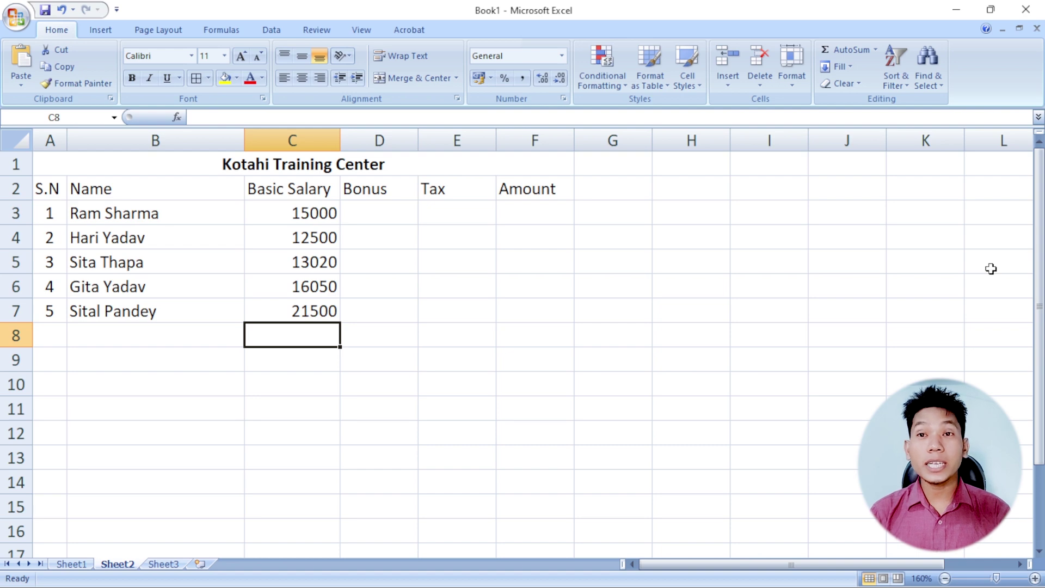
pyautogui.click(400, 210)
# Rename the headers to 'Bonus 10%' and 'Tax 1%' and fit column D.
pyautogui.click(431, 212)
pyautogui.doubleClick(407, 199)
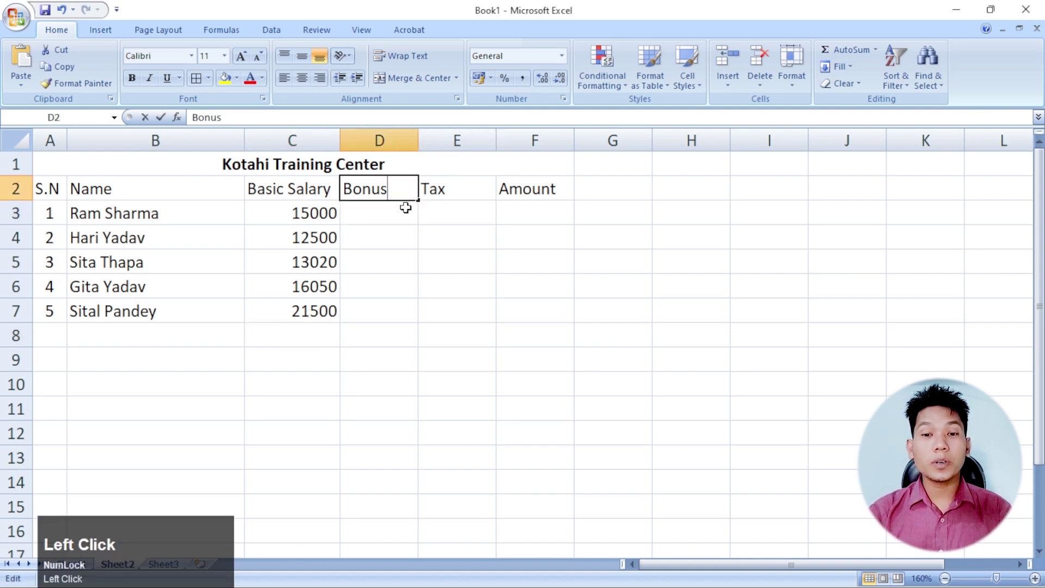
pyautogui.write('10%')
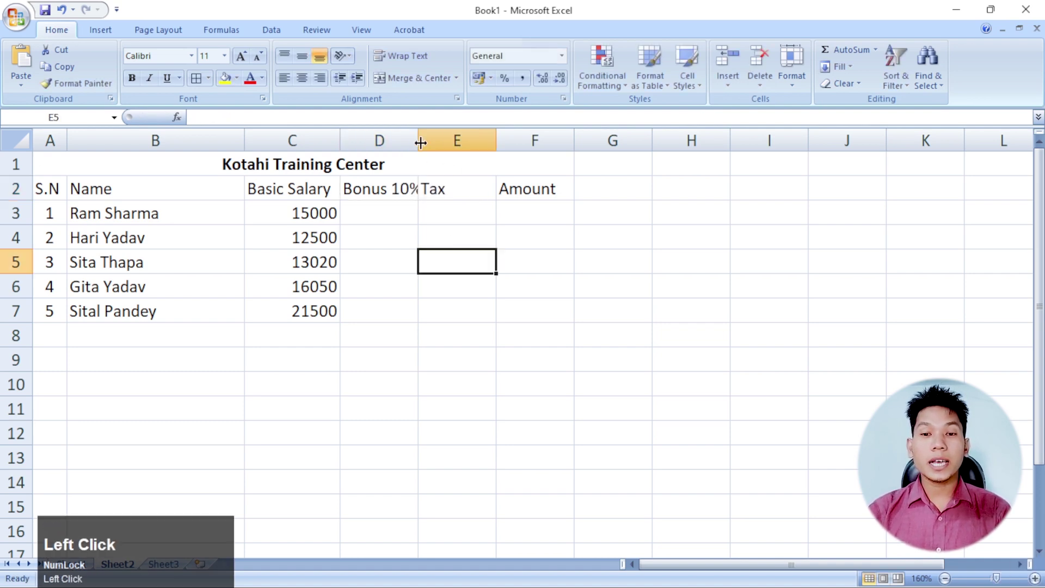
pyautogui.doubleClick(419, 140)
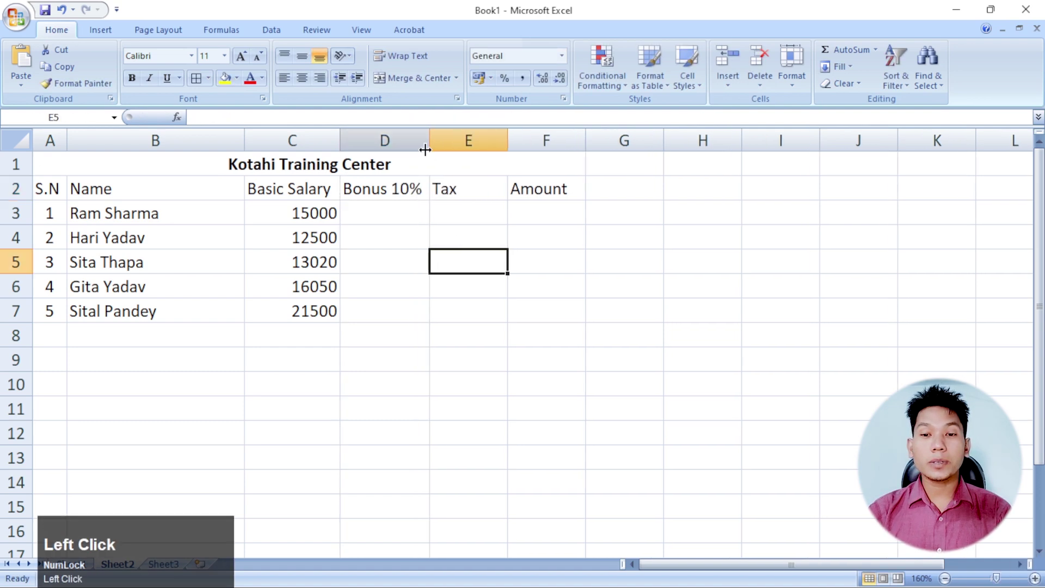
pyautogui.doubleClick(487, 185)
pyautogui.write('1%')
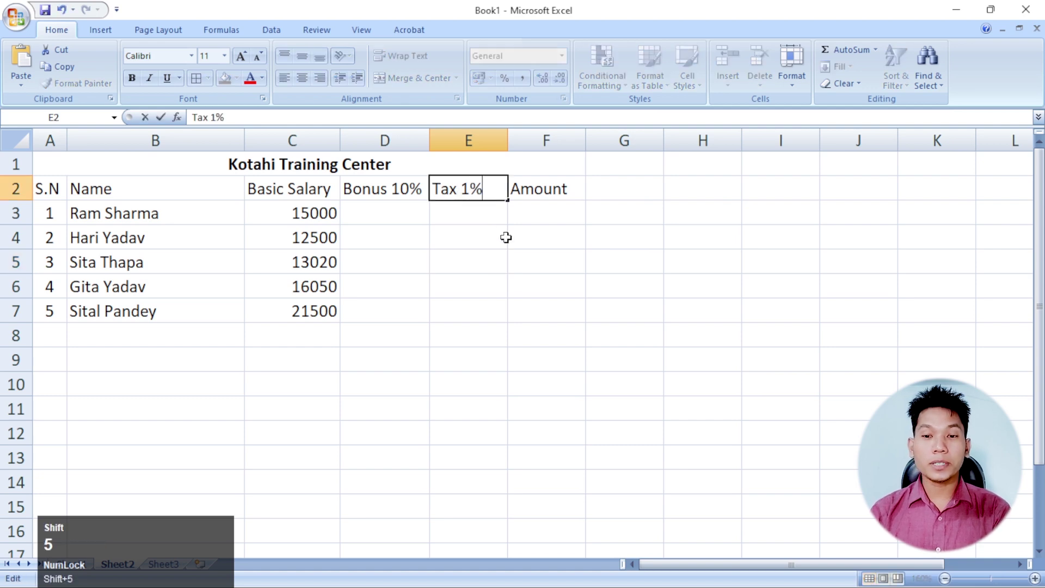
pyautogui.press('Return')
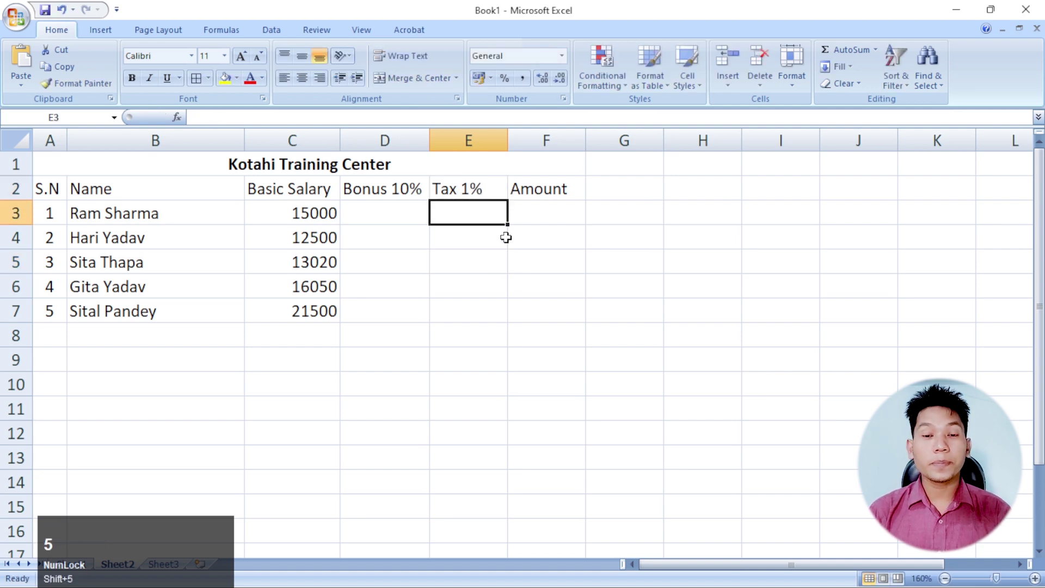
# Enter =C3*10% in D3 and fill it down to D7.
pyautogui.click(402, 214)
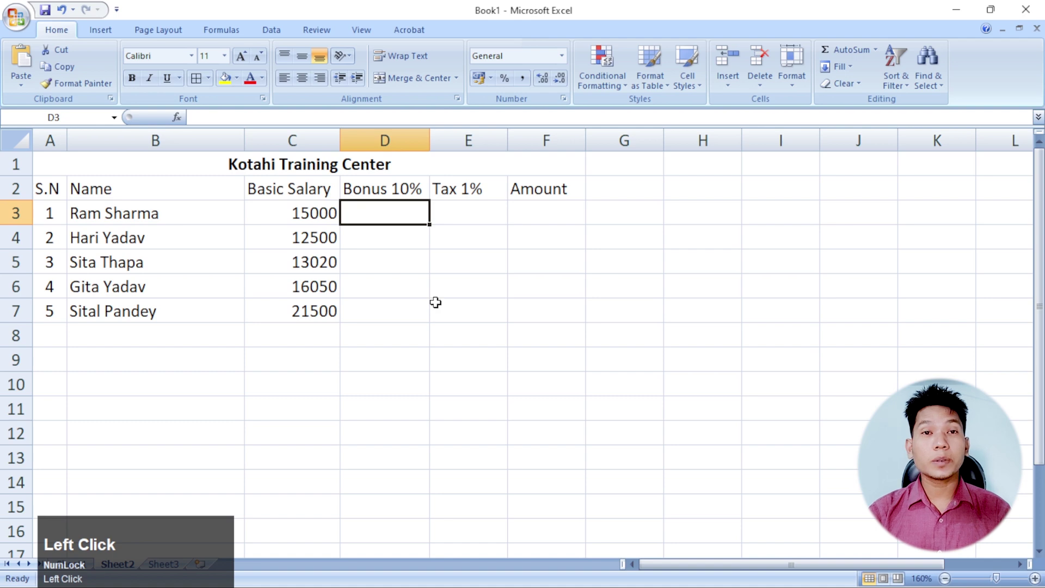
pyautogui.write('=')
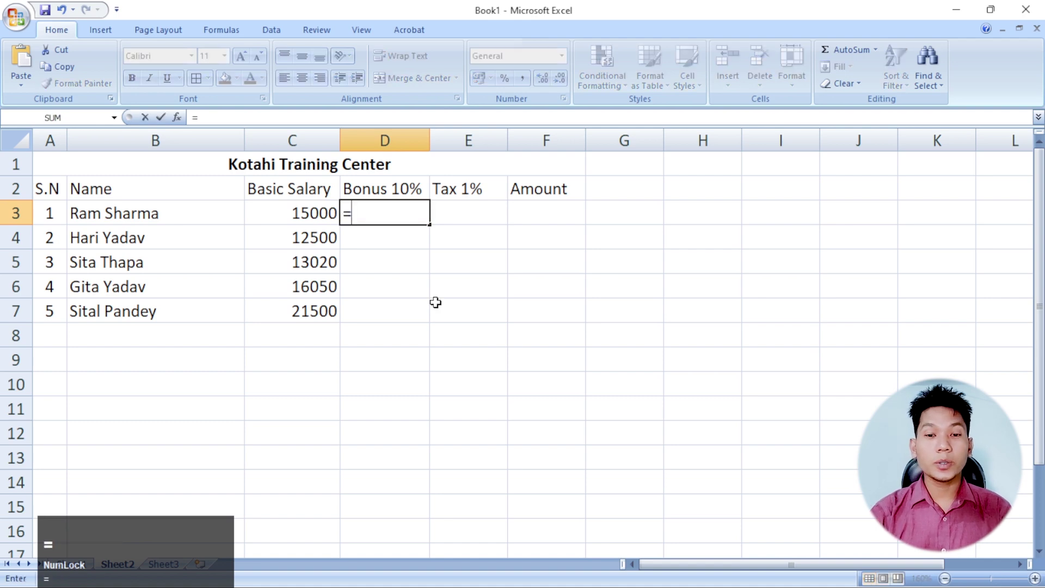
pyautogui.click(319, 213)
pyautogui.write('*')
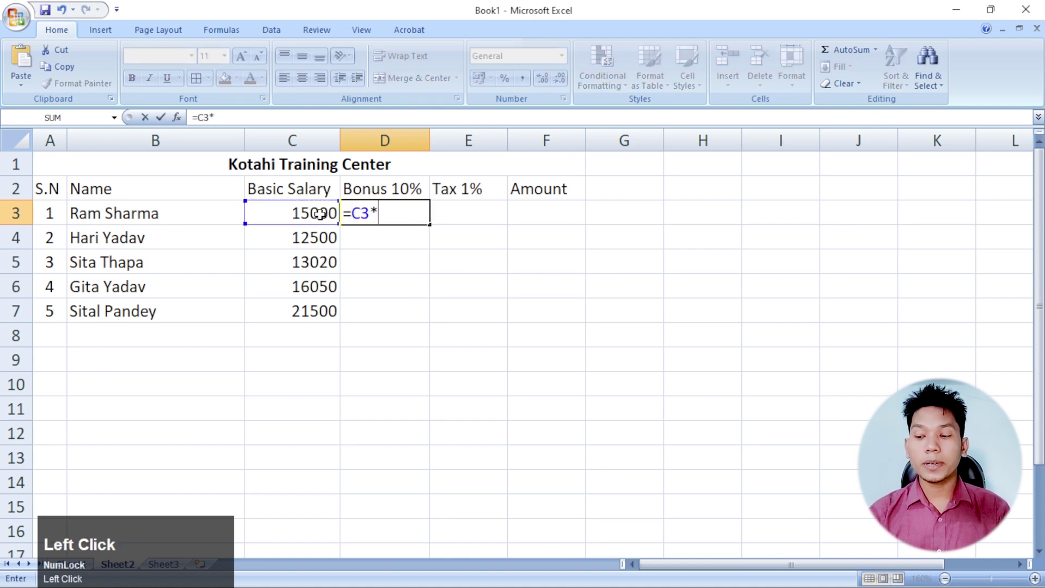
pyautogui.write('10%')
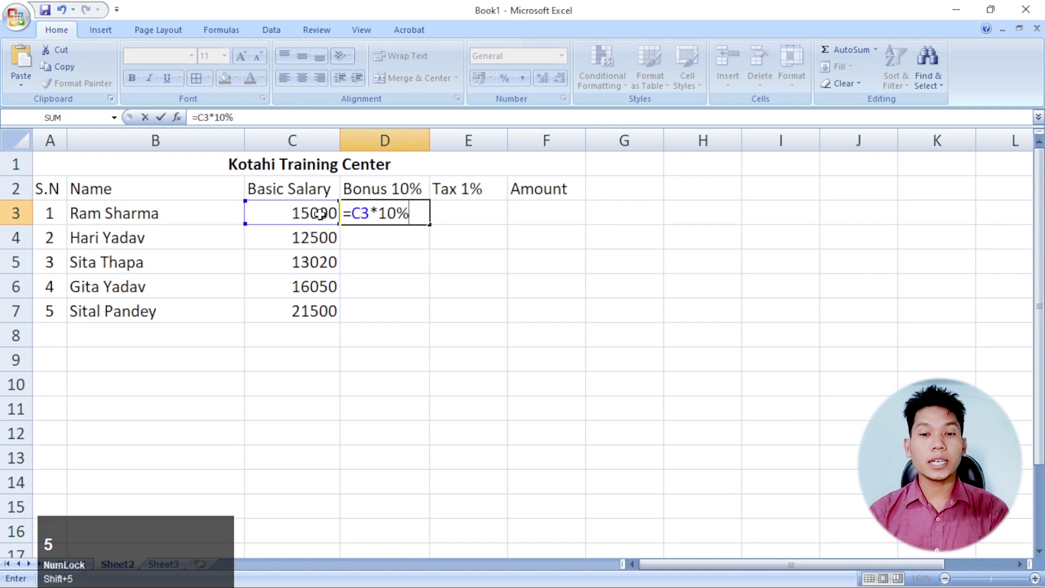
pyautogui.press('Return')
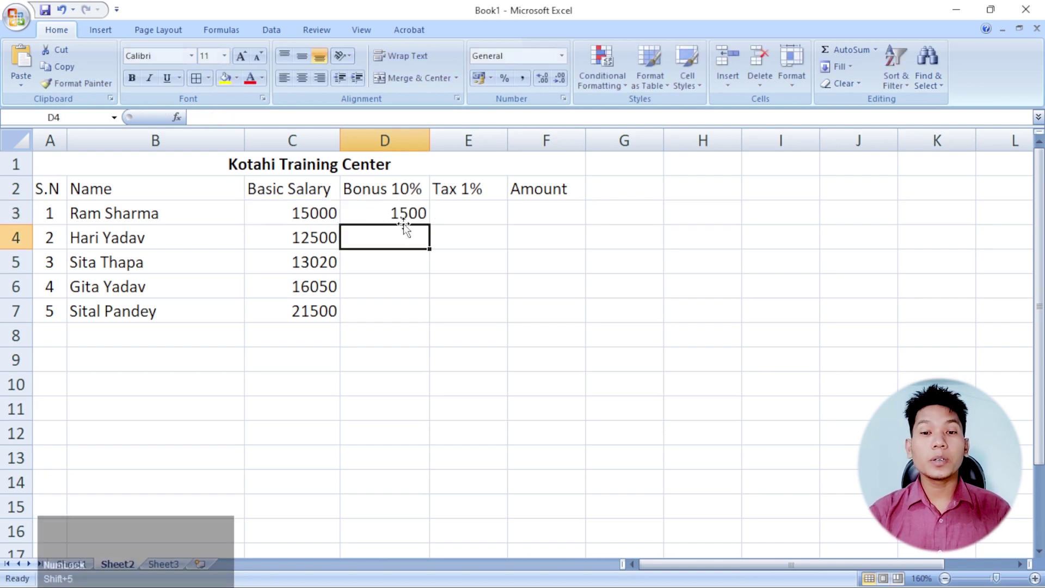
pyautogui.click(403, 215)
pyautogui.moveTo(430, 224); pyautogui.dragTo(430, 321)
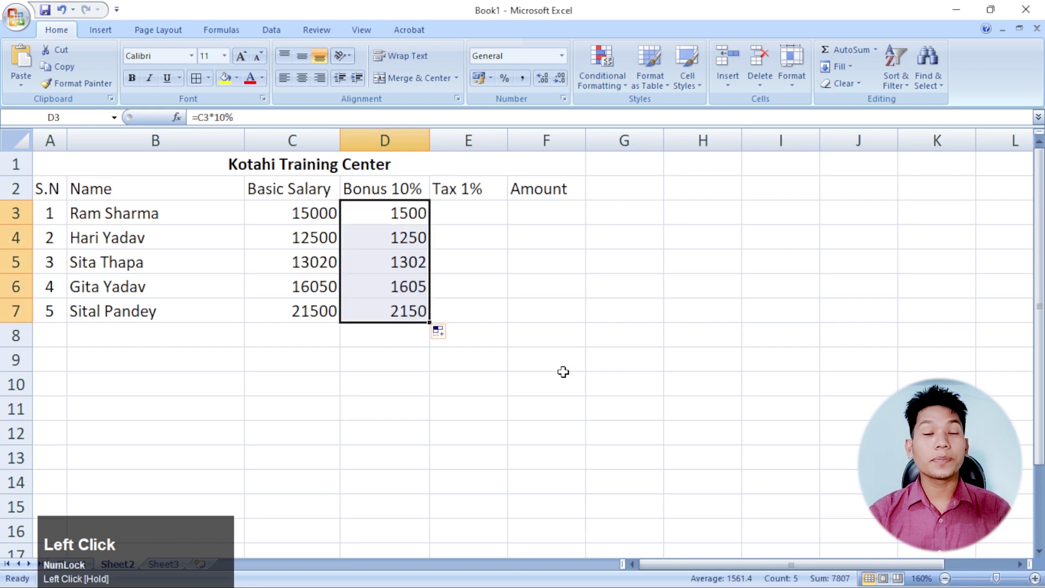
pyautogui.click(470, 213)
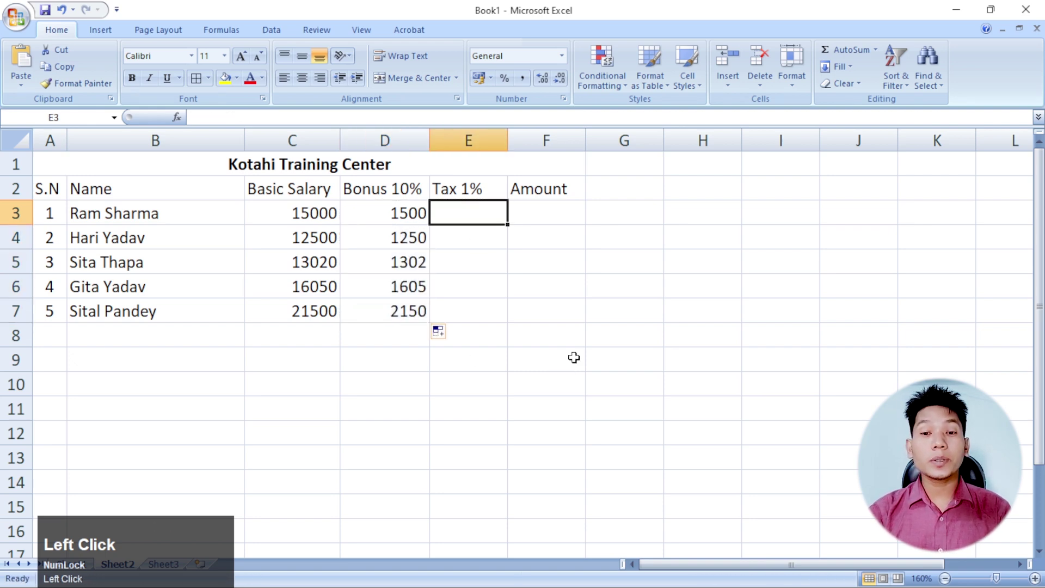
# Enter the tax formula =C3*1% in E3.
pyautogui.write('=')
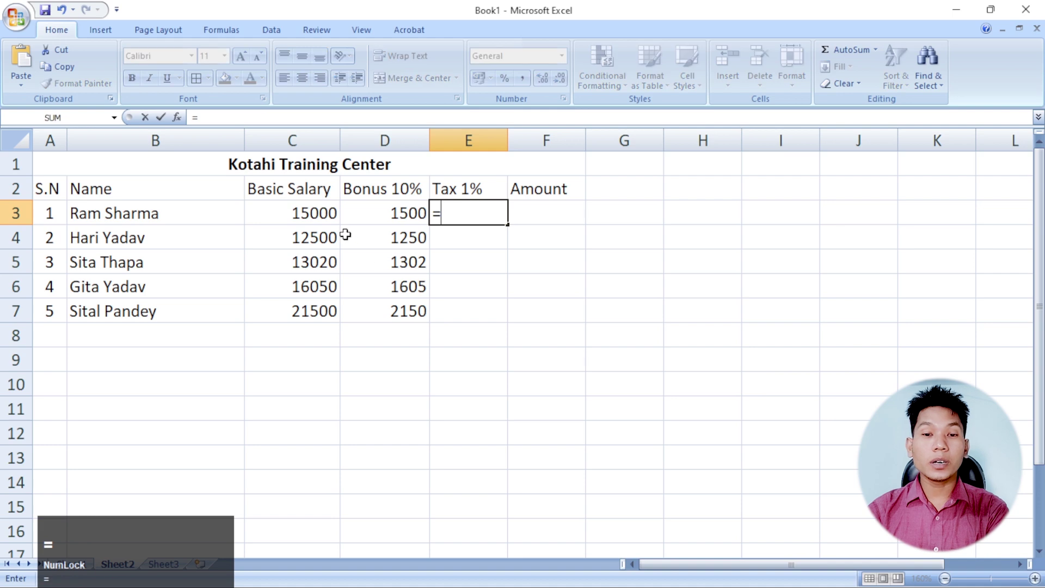
pyautogui.click(320, 216)
pyautogui.write('*1%')
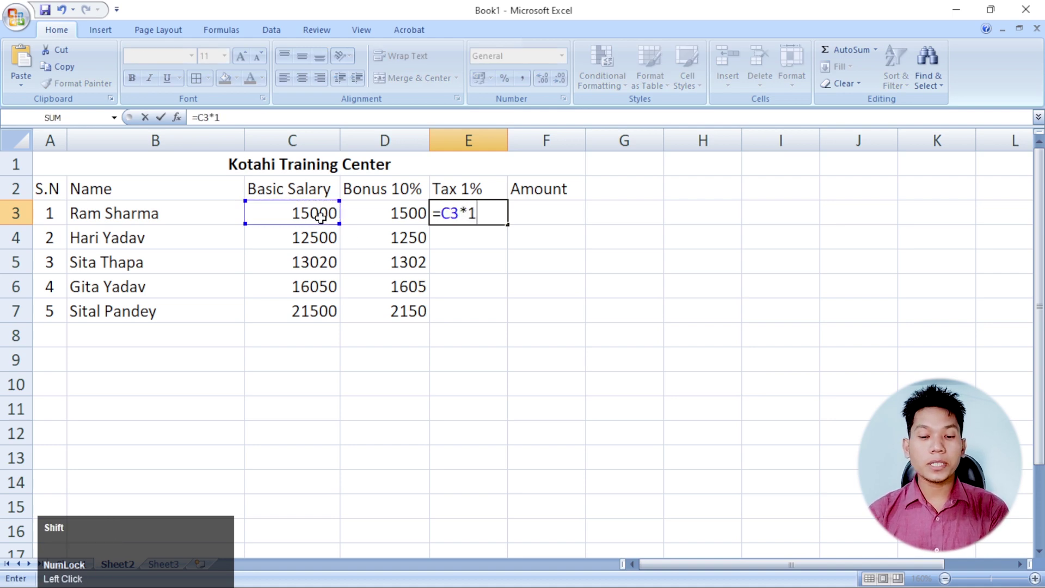
pyautogui.press('Return')
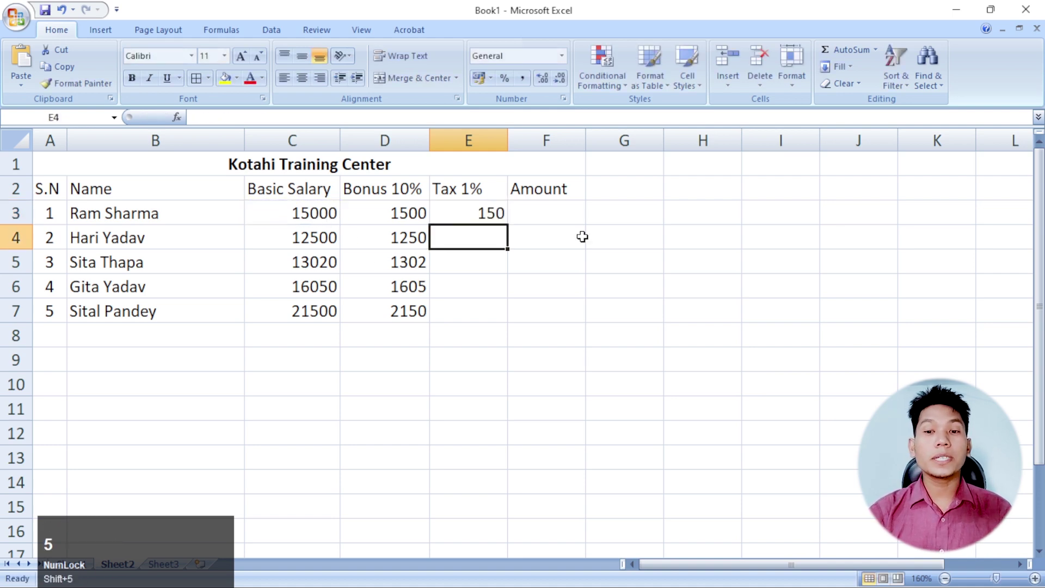
pyautogui.click(486, 217)
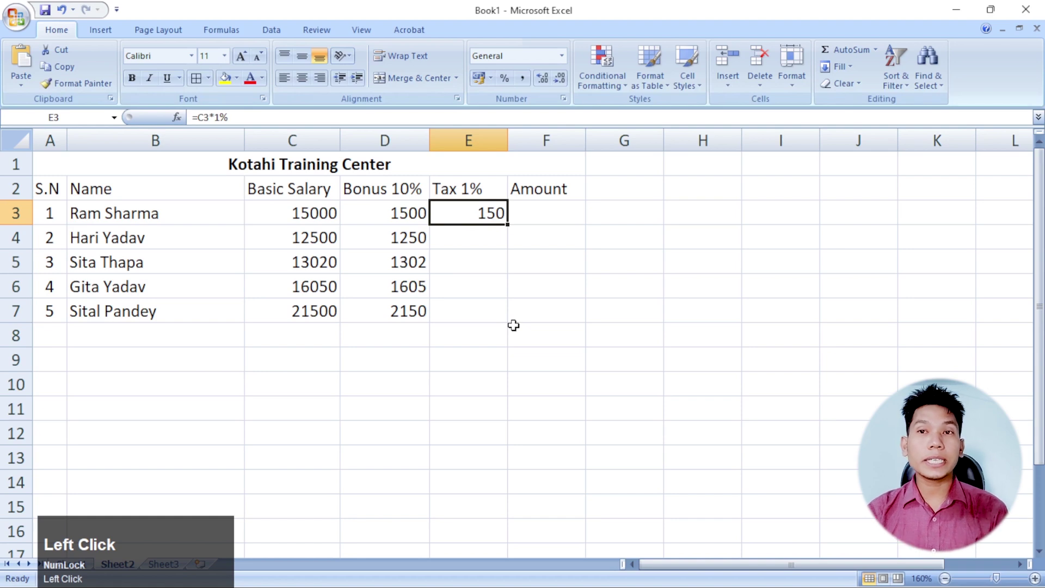
# Enter =C3+D3-E3 in F3 and fill the tax and amount formulas down to row 7.
pyautogui.click(555, 217)
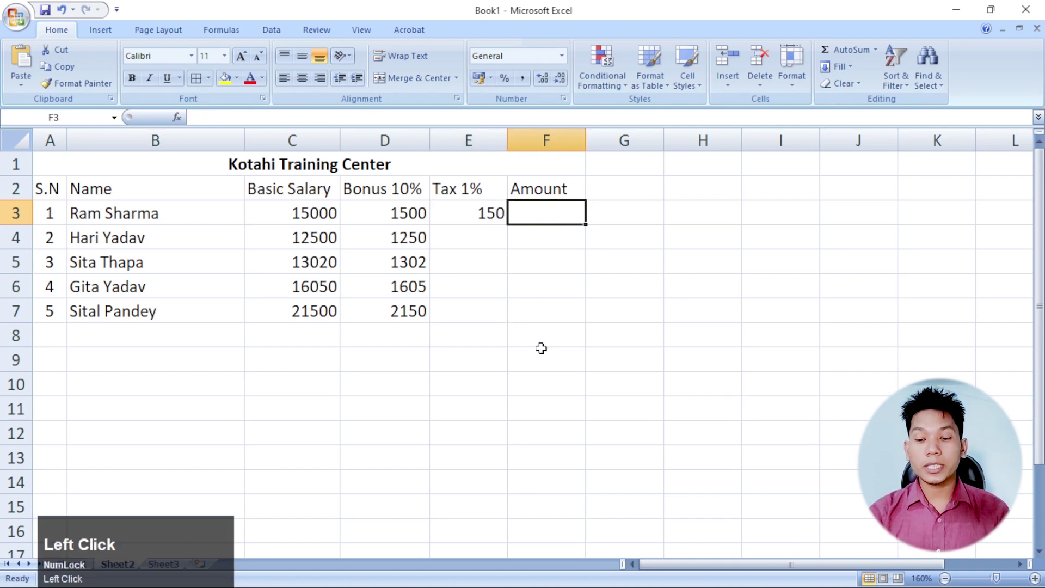
pyautogui.write('=')
pyautogui.click(315, 213)
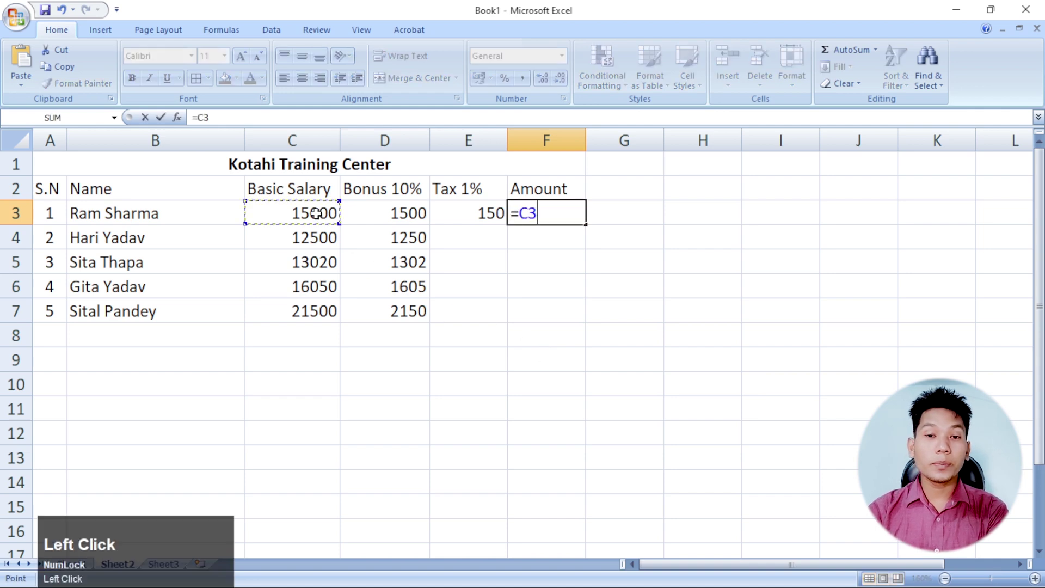
pyautogui.write('+')
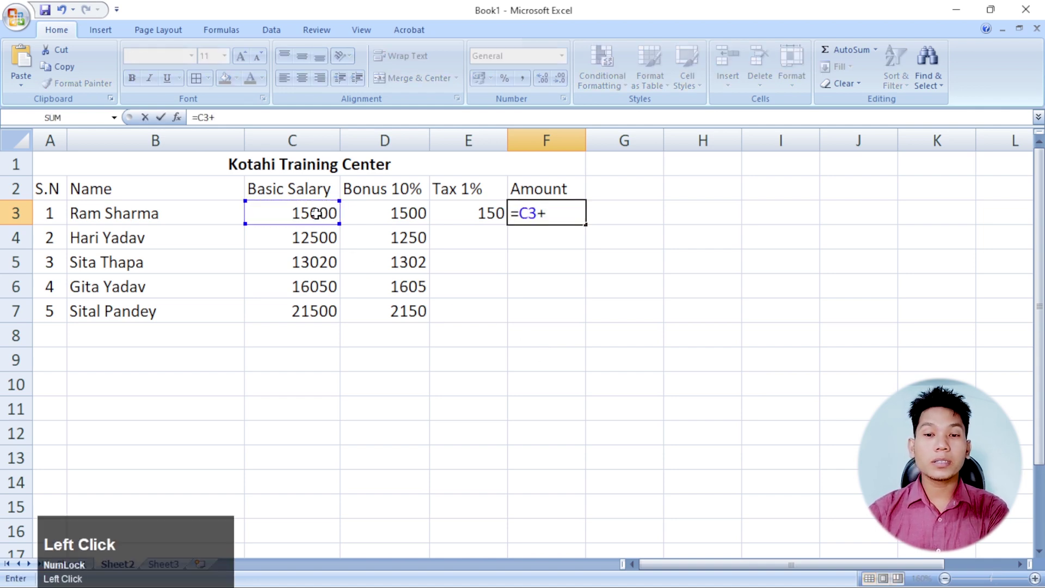
pyautogui.click(409, 209)
pyautogui.write('-')
pyautogui.click(465, 210)
pyautogui.press('Return')
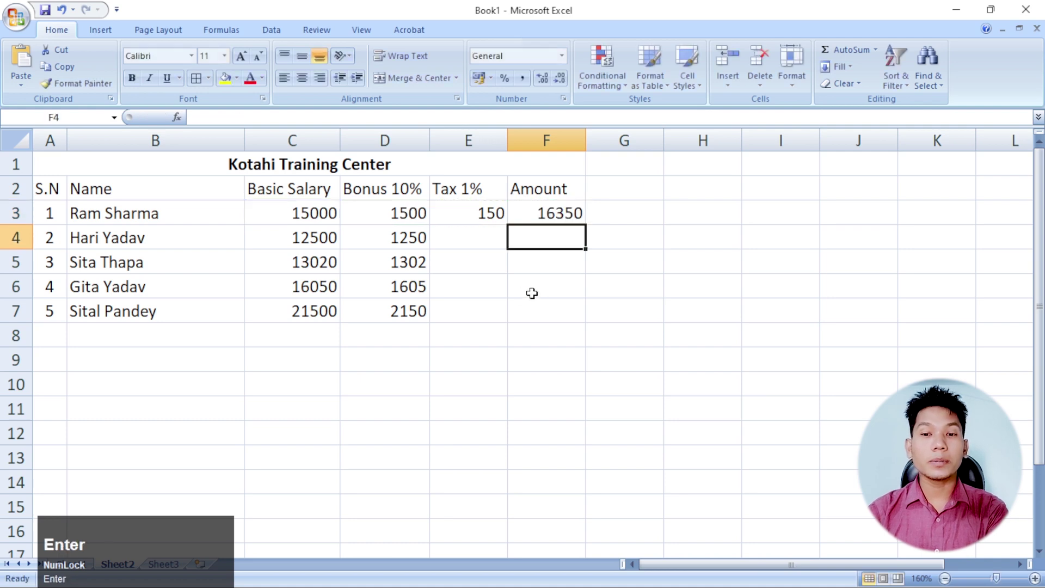
pyautogui.moveTo(484, 213); pyautogui.dragTo(560, 229)
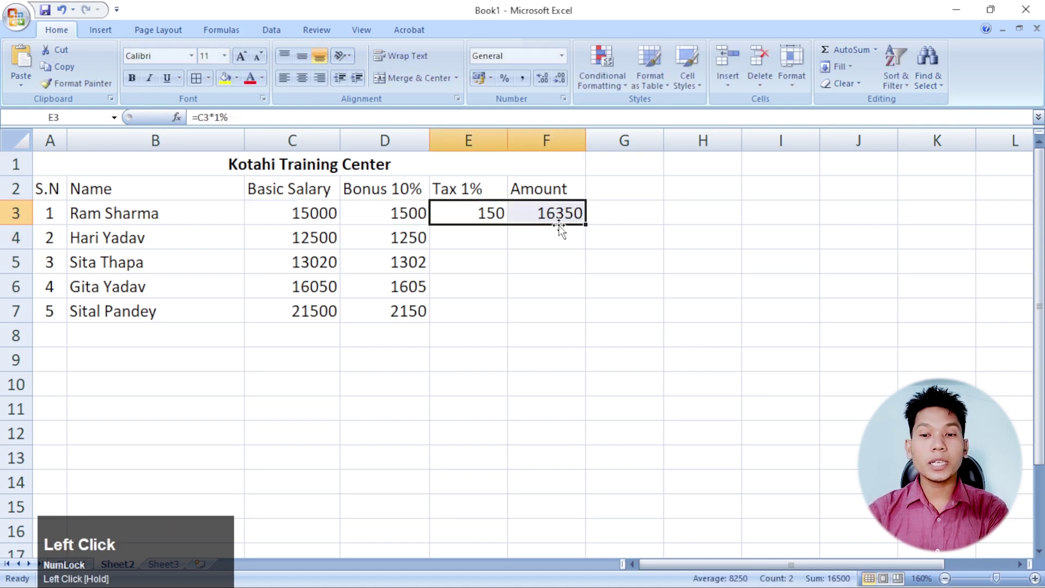
pyautogui.doubleClick(584, 225)
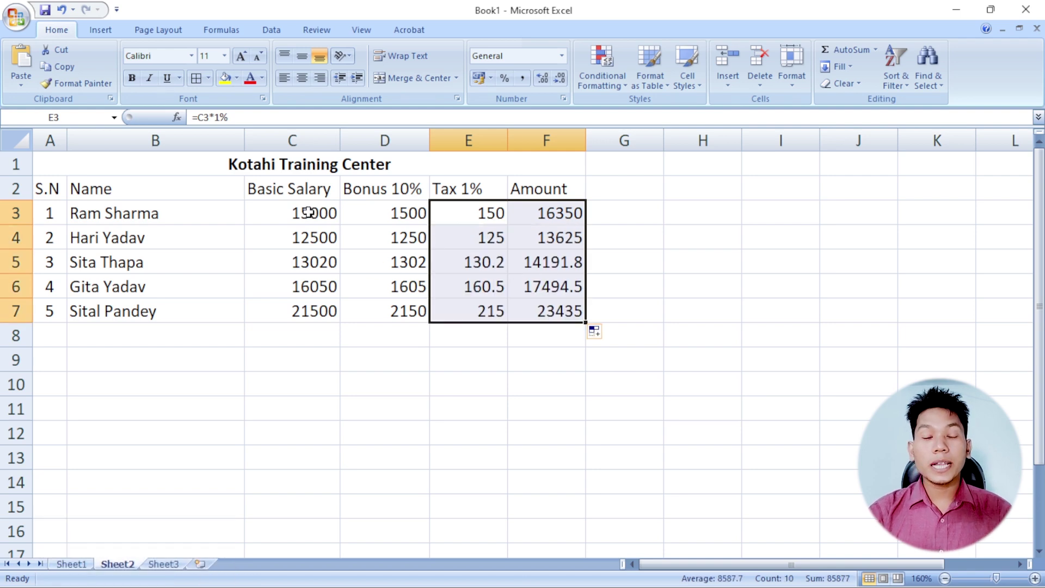
# Select the Basic Salary, Bonus 10%, Tax 1% and Amount values column by column.
pyautogui.moveTo(307, 213); pyautogui.dragTo(306, 283)
pyautogui.click(303, 337)
pyautogui.moveTo(400, 214); pyautogui.dragTo(399, 320)
pyautogui.click(395, 333)
pyautogui.moveTo(484, 219); pyautogui.dragTo(474, 313)
pyautogui.click(472, 336)
pyautogui.moveTo(564, 217); pyautogui.dragTo(541, 319)
pyautogui.click(549, 341)
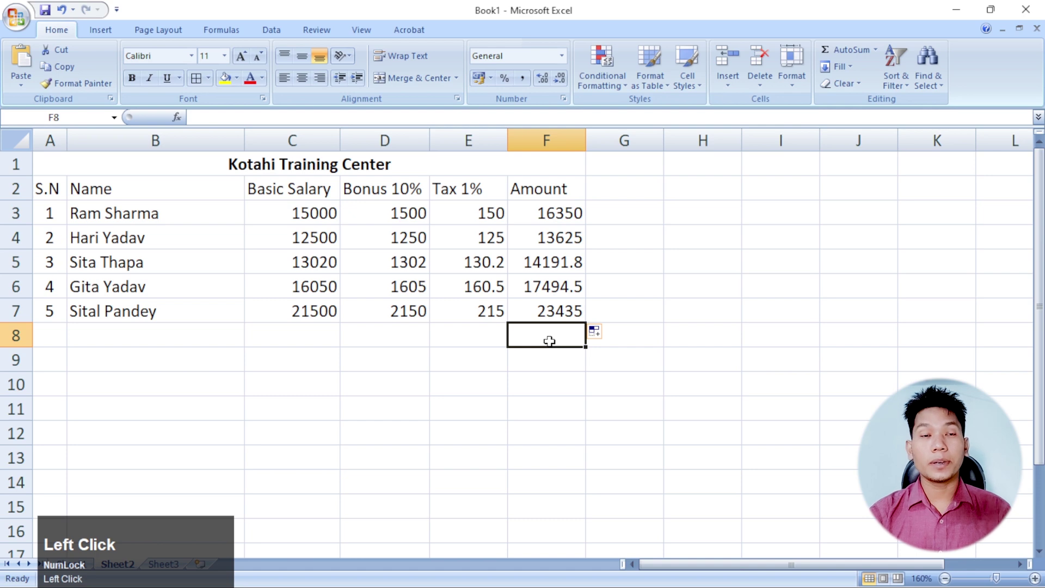
# Merge A8:B8 and label it 'G. Total'.
pyautogui.click(165, 335)
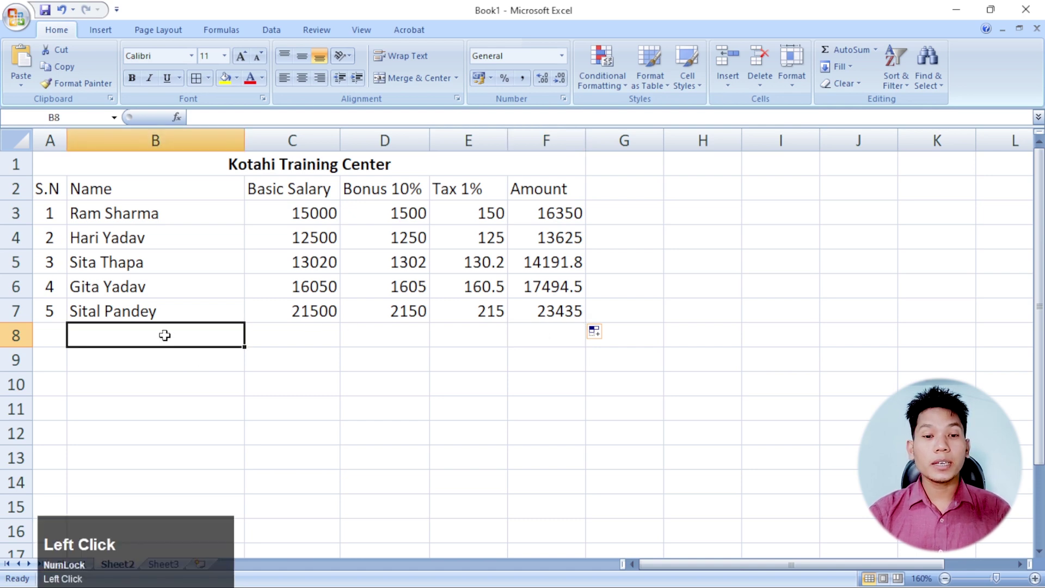
pyautogui.moveTo(60, 340); pyautogui.dragTo(94, 336)
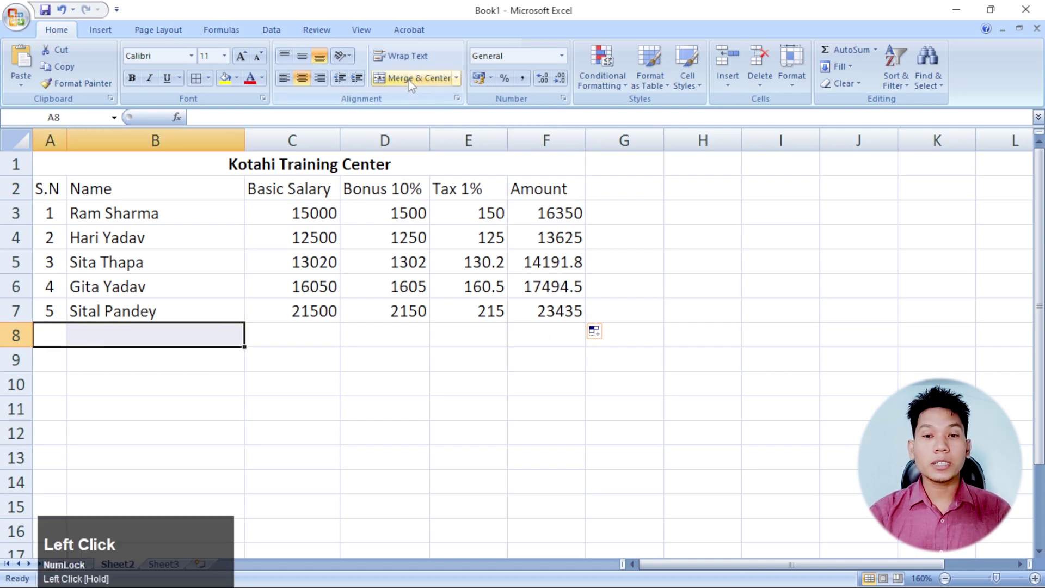
pyautogui.click(385, 77)
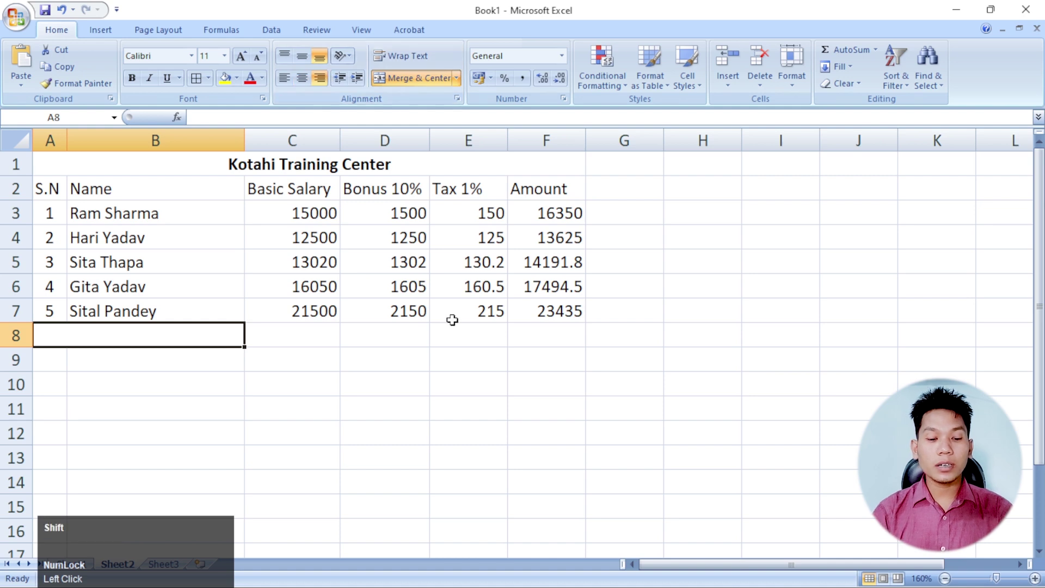
pyautogui.write('G. ')
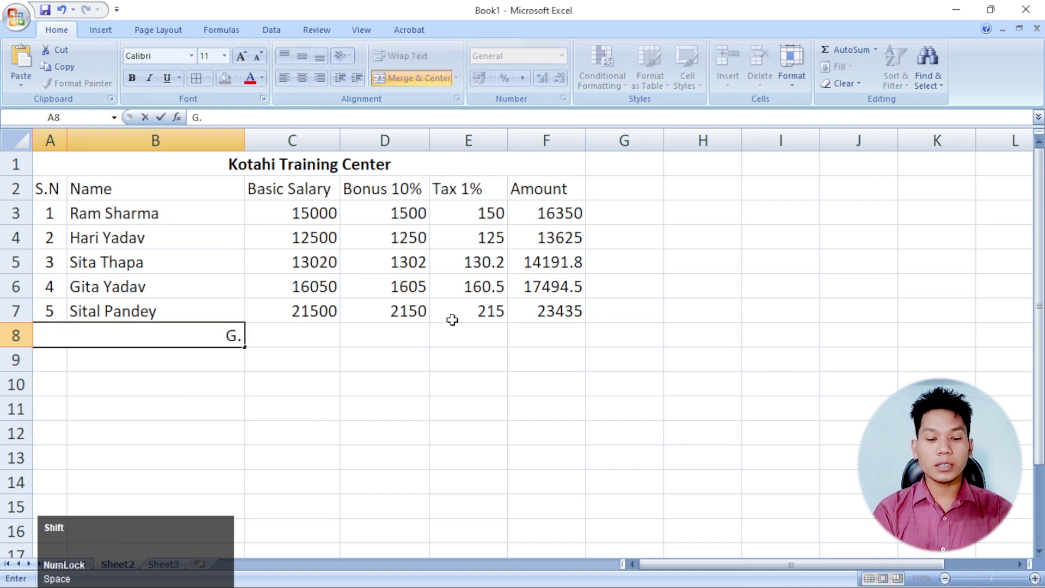
pyautogui.write('Total')
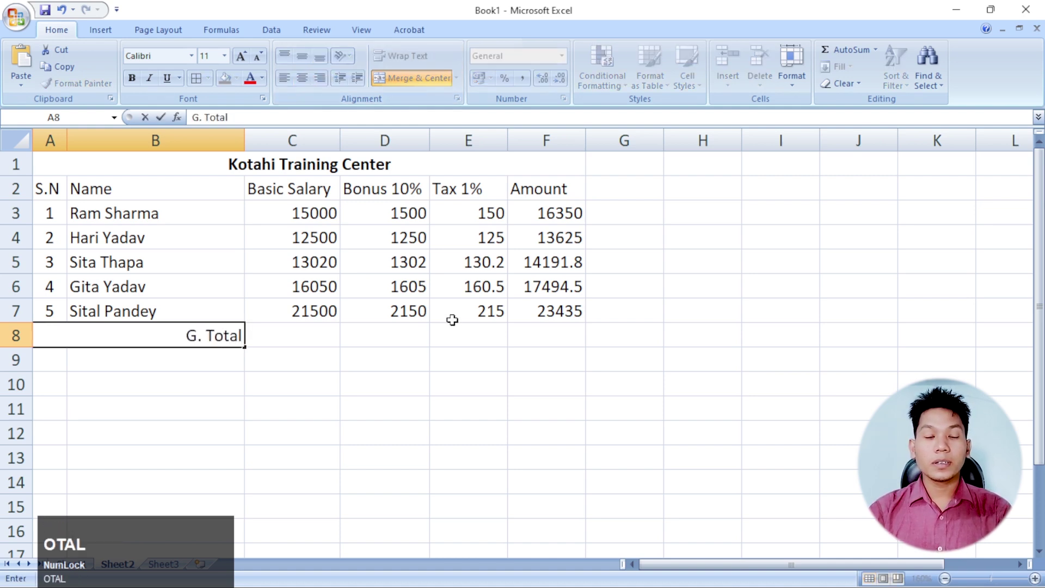
pyautogui.click(359, 374)
# Make the total row A8:F8 and the title and header rows A1:F2 bold.
pyautogui.moveTo(191, 333); pyautogui.dragTo(544, 336)
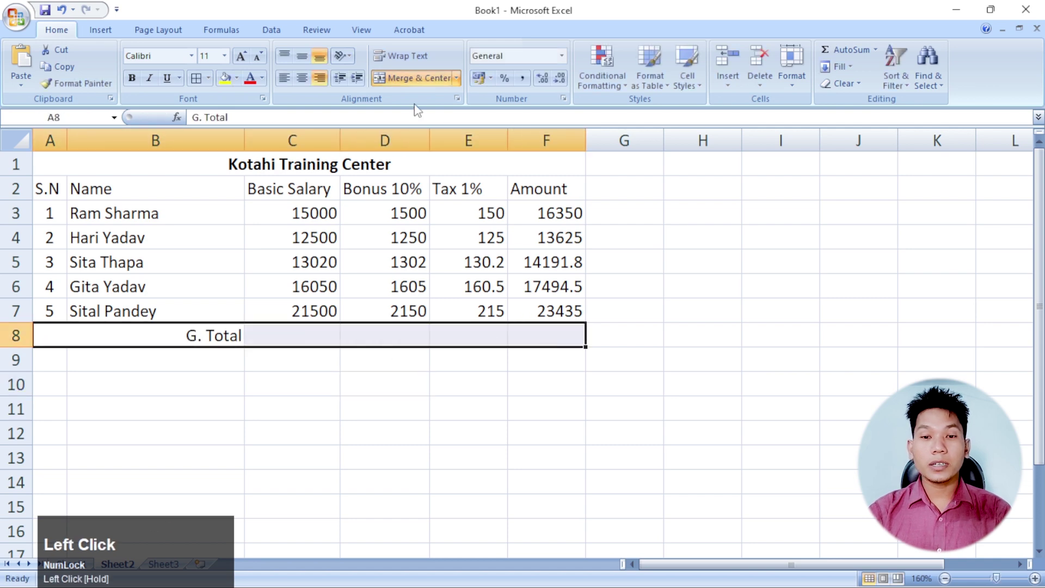
pyautogui.click(132, 78)
pyautogui.moveTo(125, 164); pyautogui.dragTo(443, 180)
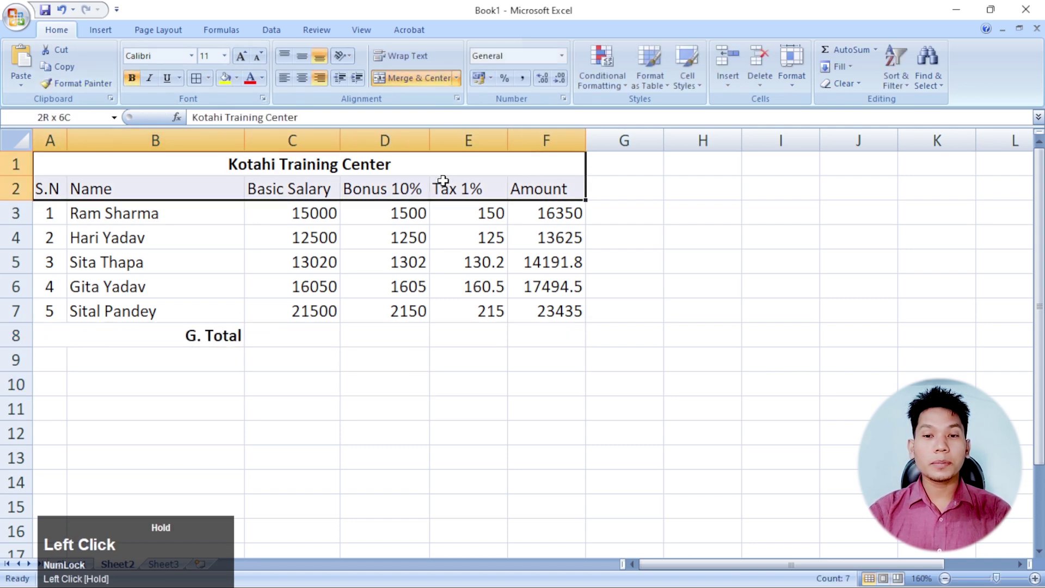
pyautogui.click(127, 78)
pyautogui.click(302, 335)
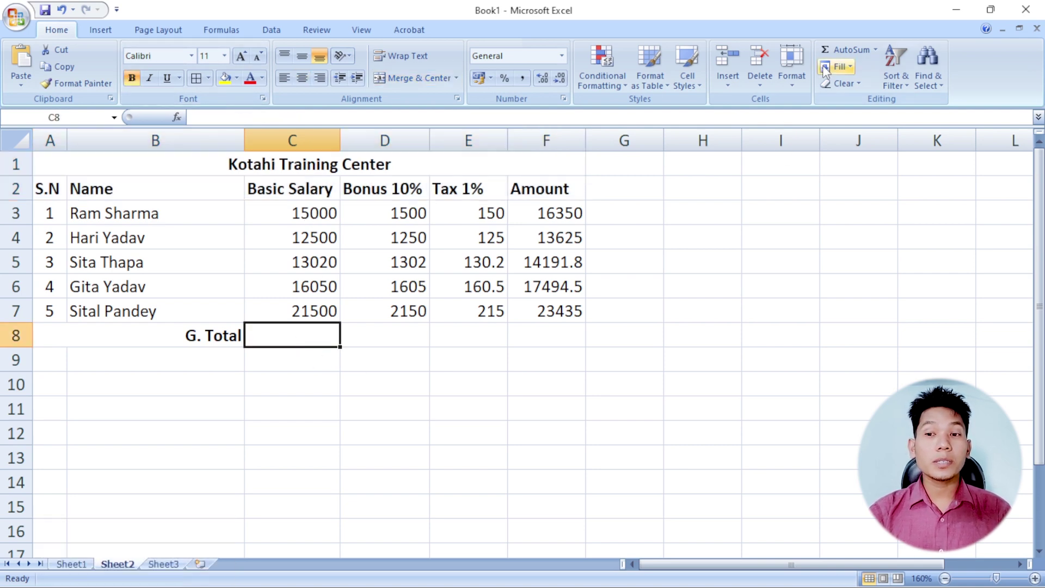
# AutoSum C3:C7 into C8 and fill it across to F8, giving 78070, 7807, 780.7, 85096.3.
pyautogui.click(845, 49)
pyautogui.press('Return')
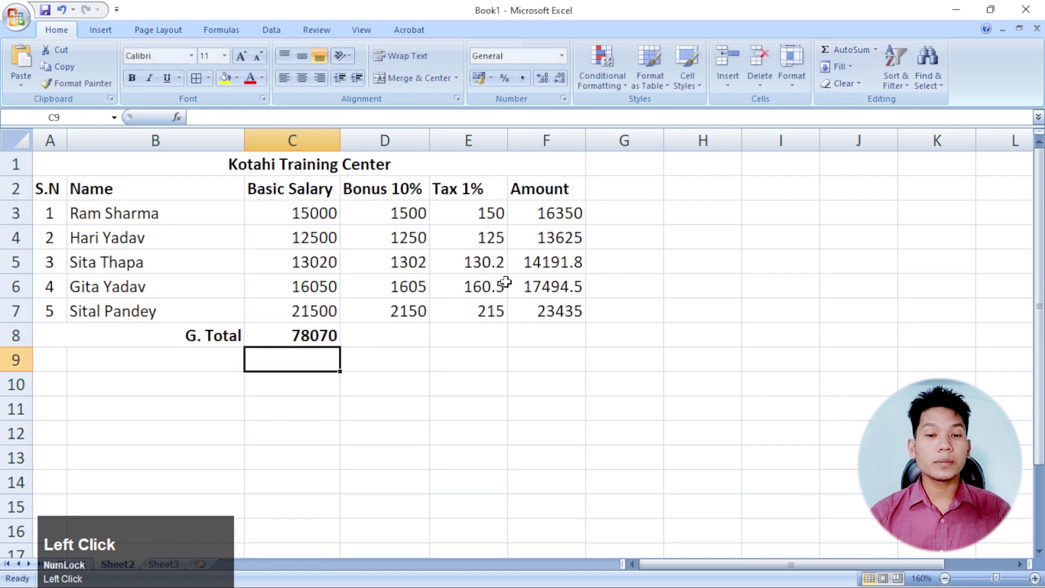
pyautogui.click(315, 337)
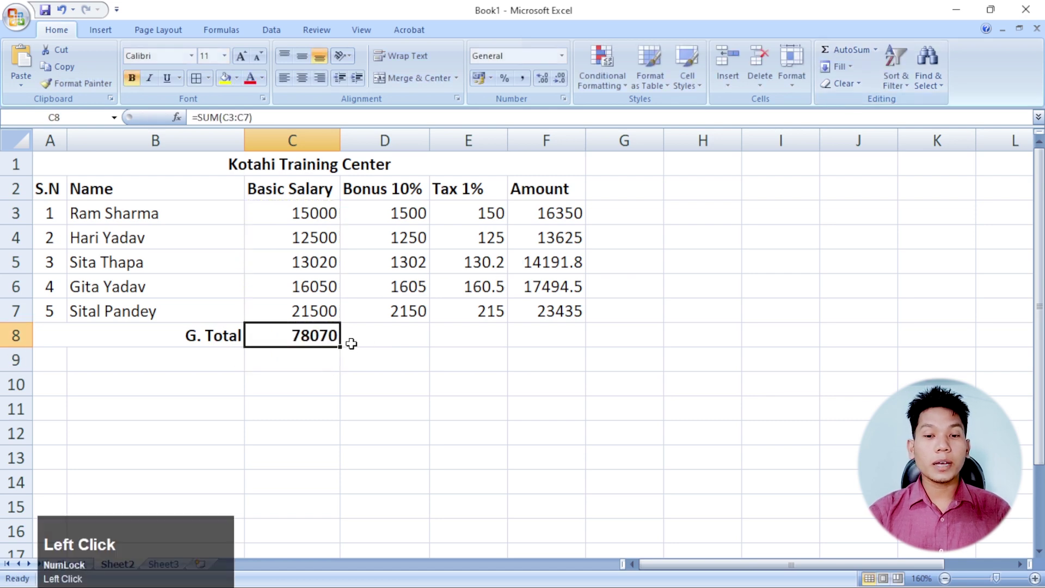
pyautogui.moveTo(343, 350); pyautogui.dragTo(586, 344)
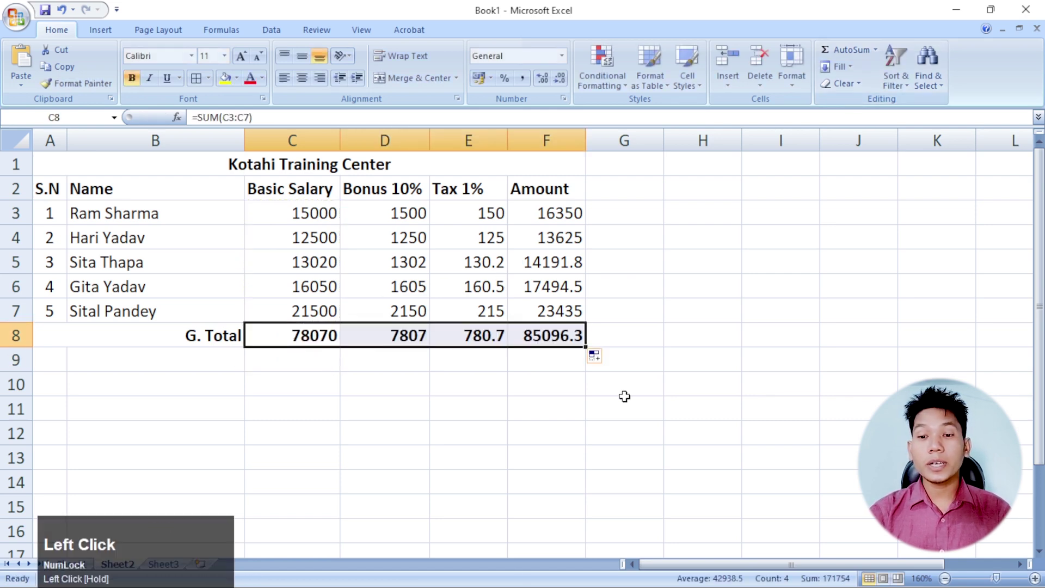
pyautogui.click(566, 417)
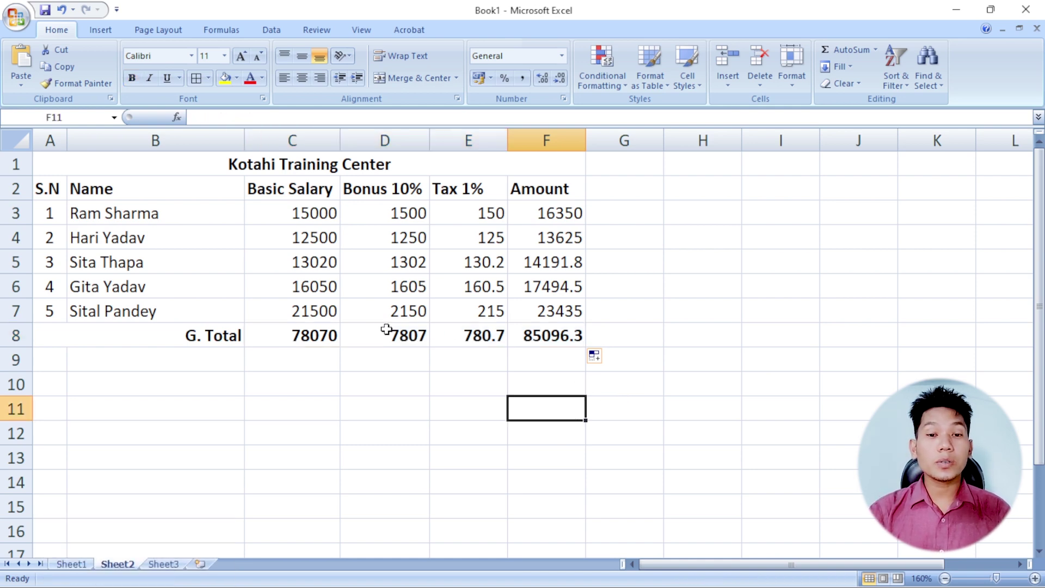
# Apply All Borders to the salary table A2:F8.
pyautogui.moveTo(63, 196); pyautogui.dragTo(536, 330)
pyautogui.click(196, 78)
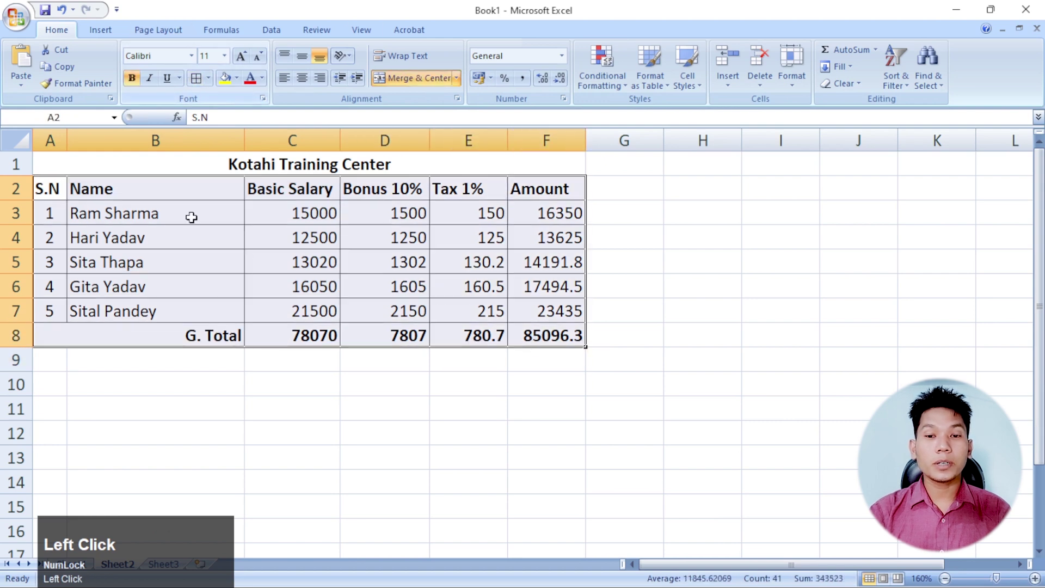
pyautogui.click(487, 436)
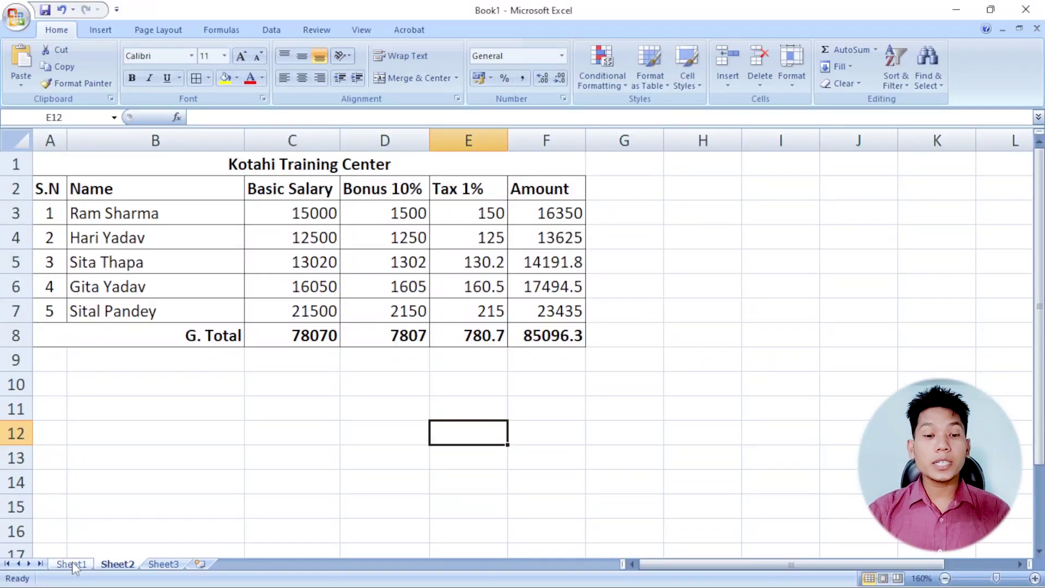
pyautogui.click(72, 565)
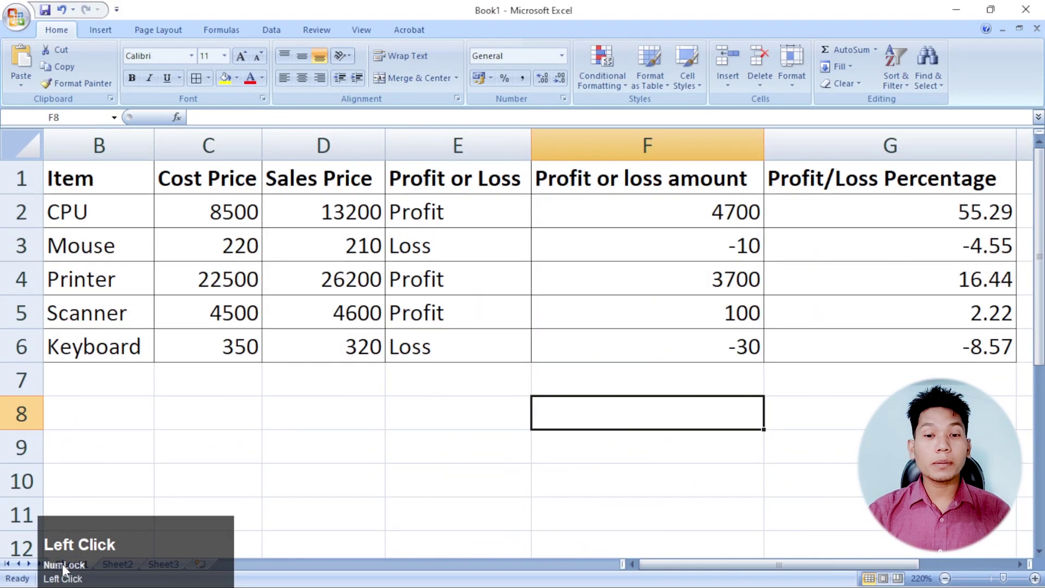
pyautogui.click(308, 251)
pyautogui.click(723, 246)
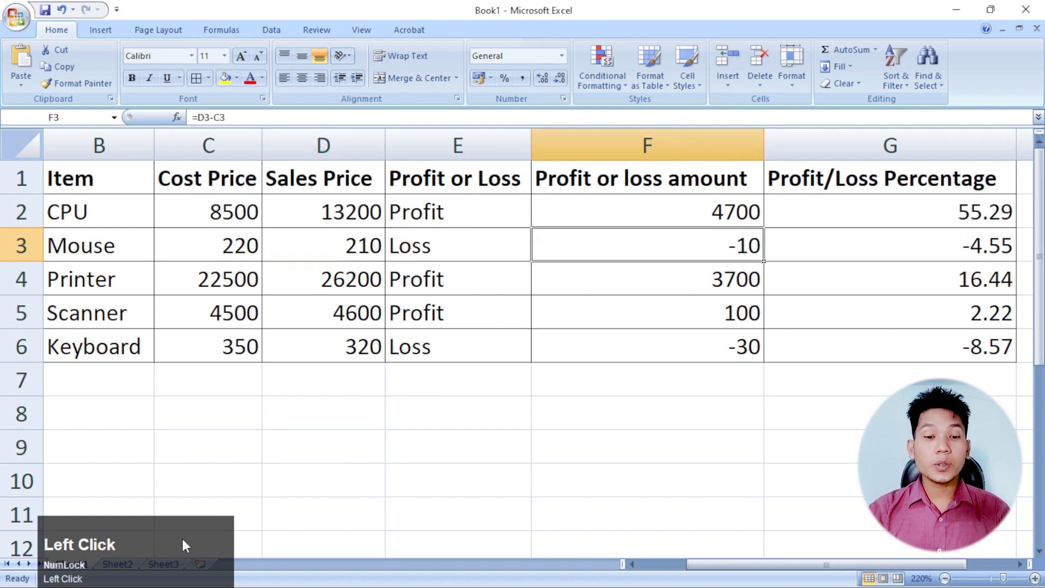
pyautogui.click(124, 564)
pyautogui.click(546, 261)
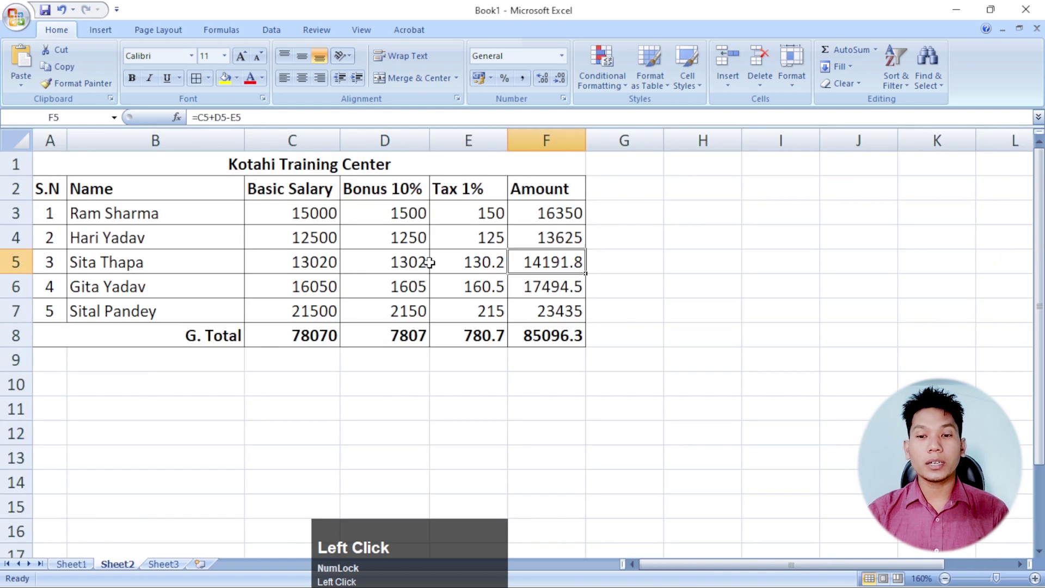
pyautogui.scroll(3, 414, 324)
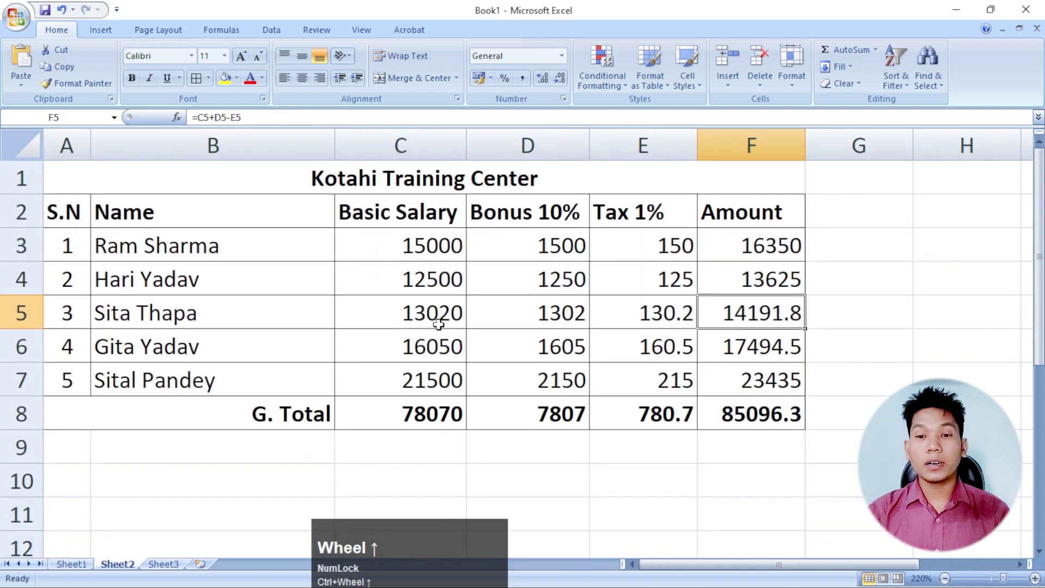